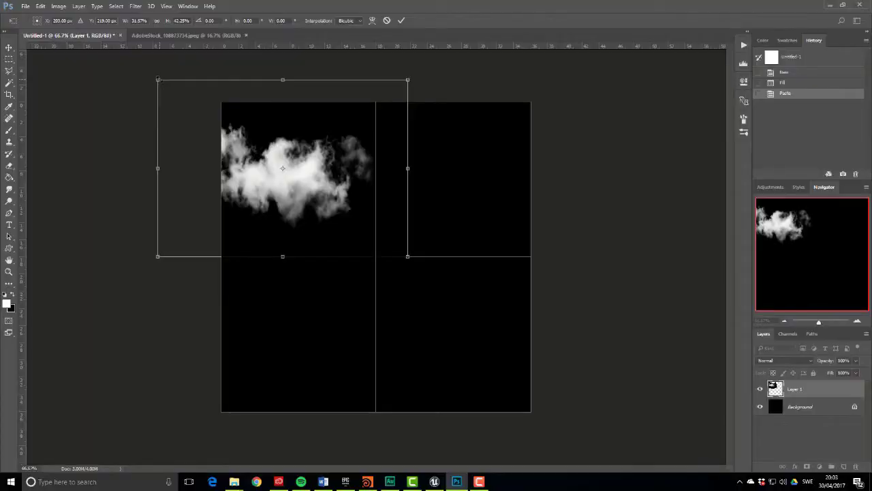
Start a fresh untitled scene at /obj and tumble the empty viewport to a new angle
{"action": "left_click_drag", "start_coordinate": [158, 79], "coordinate": [212, 117]}
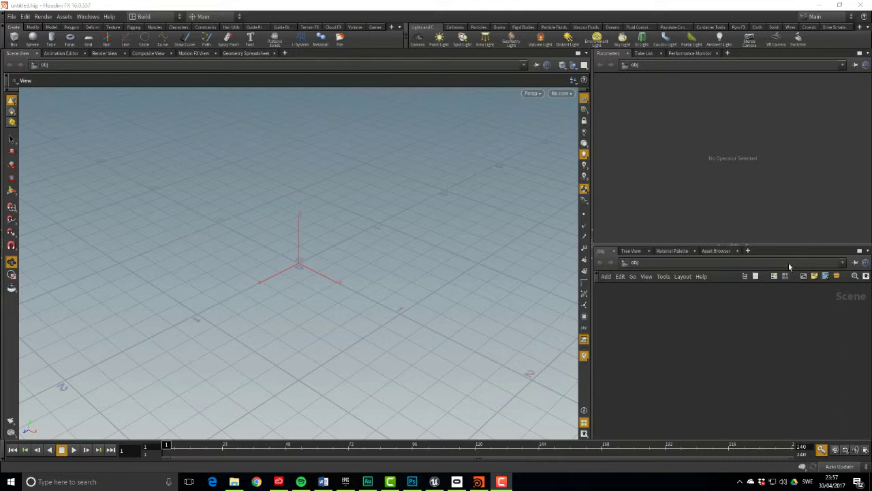
{"action": "left_click_drag", "start_coordinate": [409, 302], "coordinate": [387, 207]}
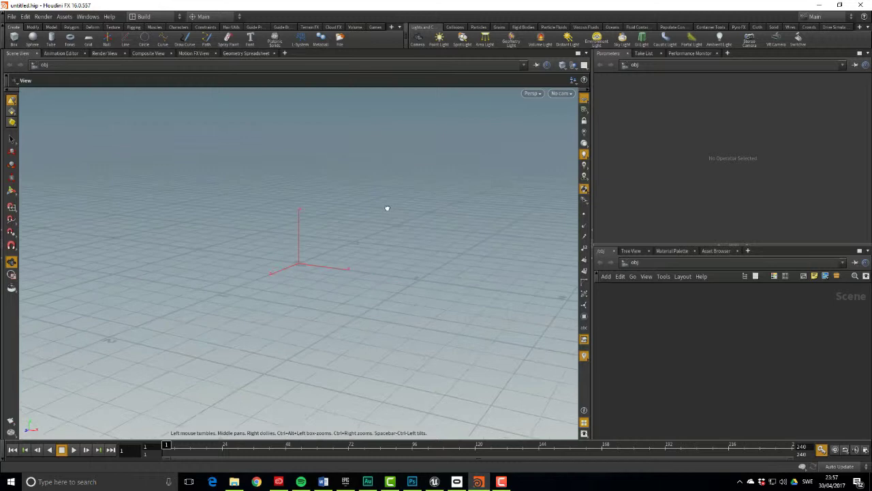
Create a Cloud FX Sky Rig with a 1 × 0.5 × 1 bounding box and add a Distant Light
{"action": "left_click", "coordinate": [333, 27]}
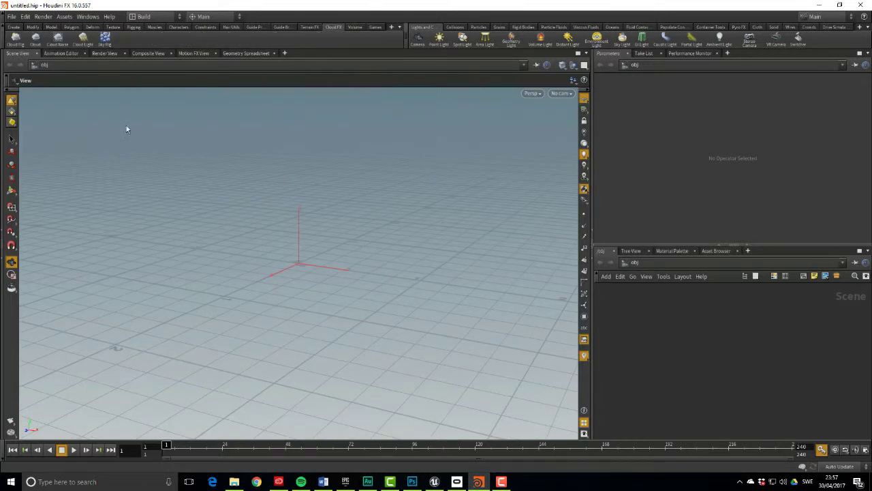
{"action": "left_click", "coordinate": [314, 194]}
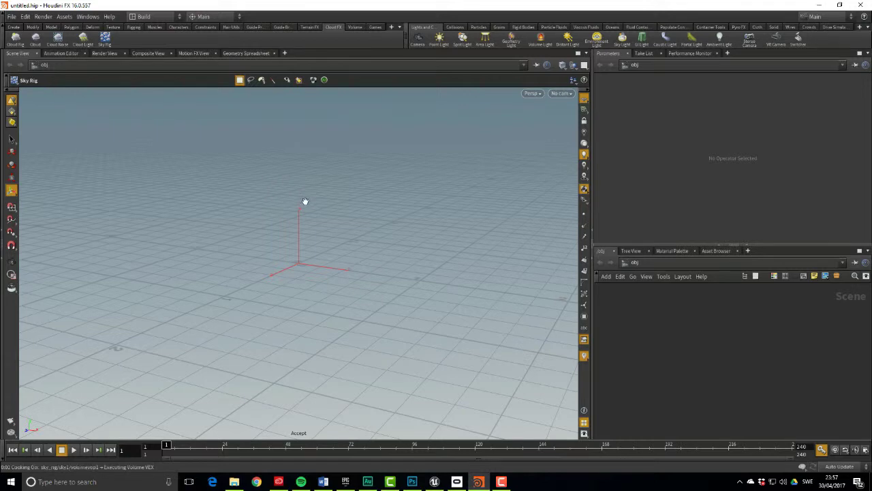
{"action": "left_click_drag", "start_coordinate": [304, 200], "coordinate": [337, 191]}
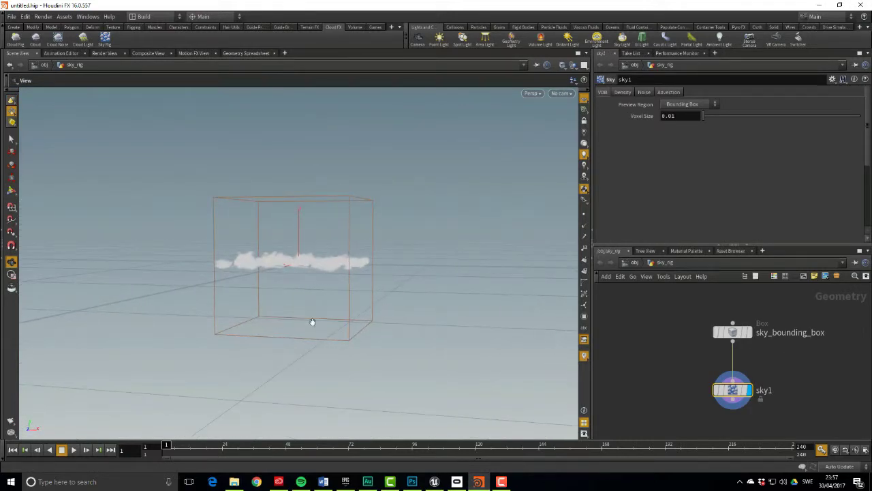
{"action": "left_click", "coordinate": [732, 332]}
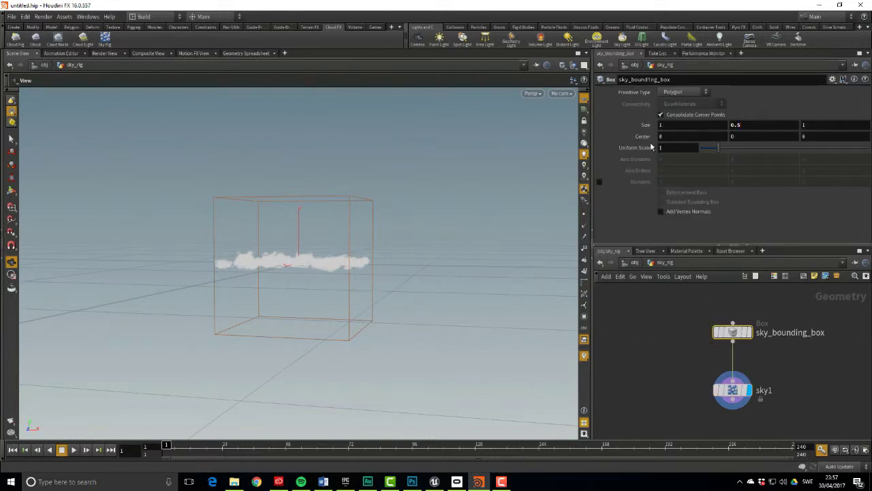
{"action": "left_click_drag", "start_coordinate": [414, 296], "coordinate": [426, 159]}
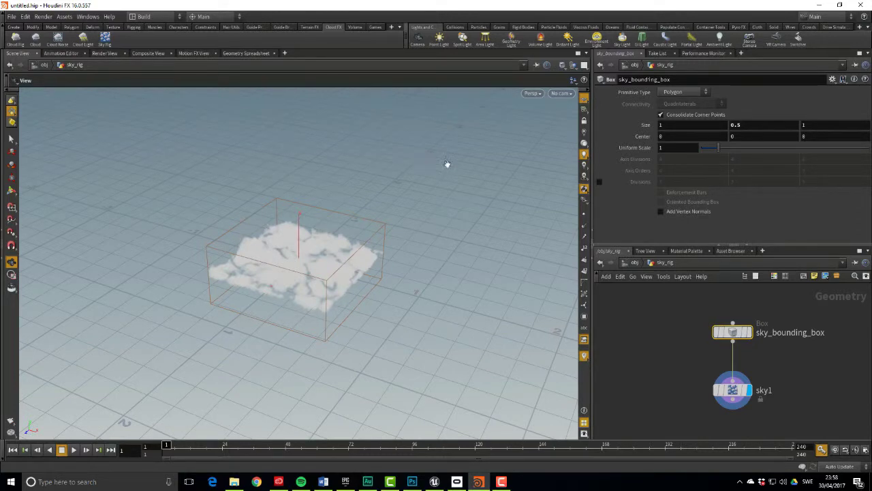
{"action": "left_click", "coordinate": [568, 41]}
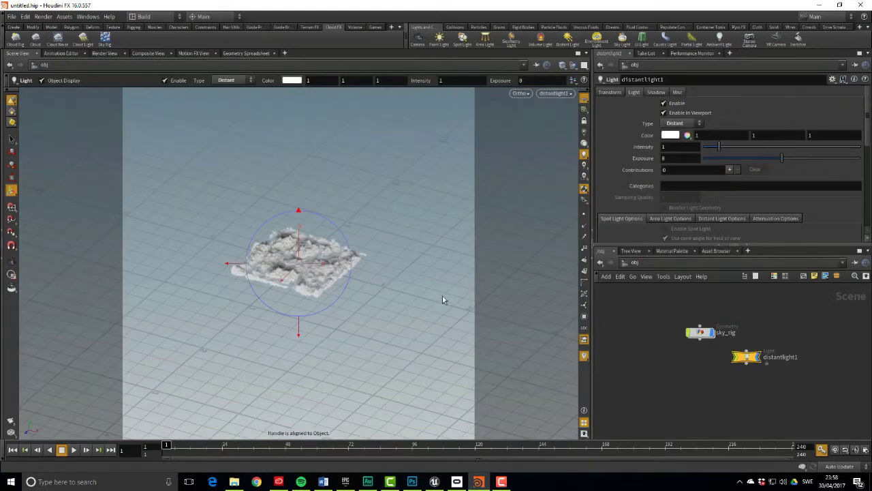
{"action": "left_click_drag", "start_coordinate": [443, 295], "coordinate": [512, 292]}
Inside sky_rig, drag sky1's Density Coverage ramp key right to thin the clouds
{"action": "double_click", "coordinate": [697, 332]}
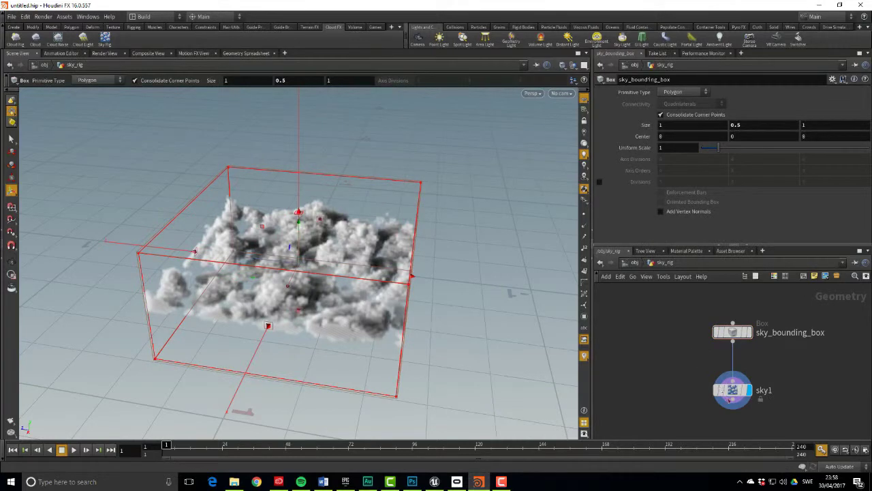
{"action": "left_click", "coordinate": [733, 392]}
{"action": "left_click", "coordinate": [623, 93]}
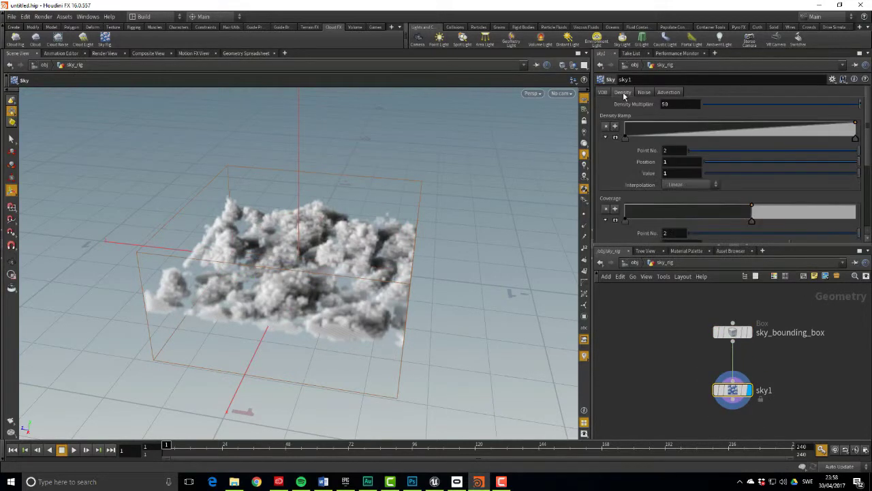
{"action": "left_click", "coordinate": [644, 93]}
{"action": "left_click", "coordinate": [663, 94]}
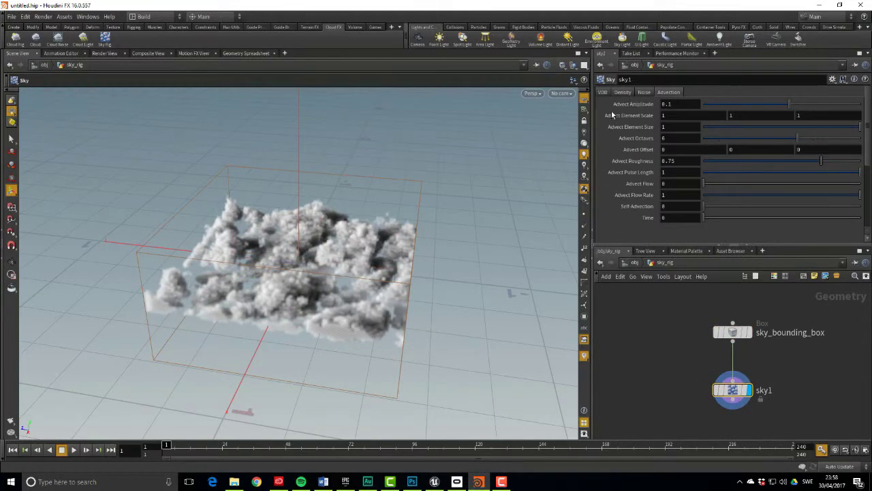
{"action": "left_click", "coordinate": [628, 95]}
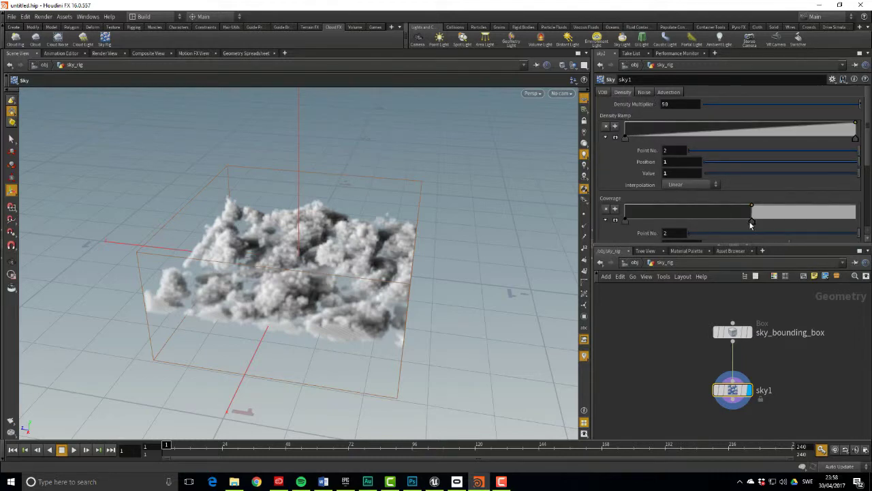
{"action": "left_click_drag", "start_coordinate": [753, 225], "coordinate": [756, 223]}
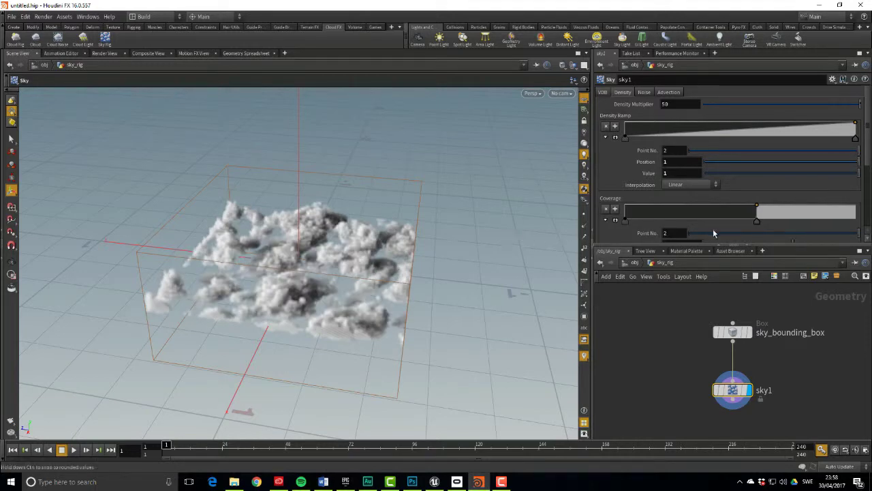
{"action": "left_click_drag", "start_coordinate": [756, 222], "coordinate": [760, 223]}
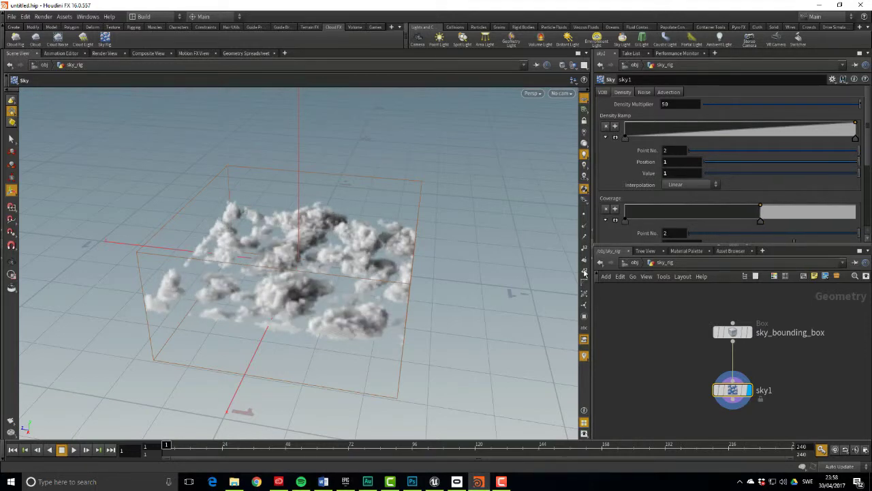
Orbit around the thinner cloud and its box, reviewing the Noise settings
{"action": "key", "text": "Escape"}
{"action": "left_click_drag", "start_coordinate": [502, 293], "coordinate": [559, 292]}
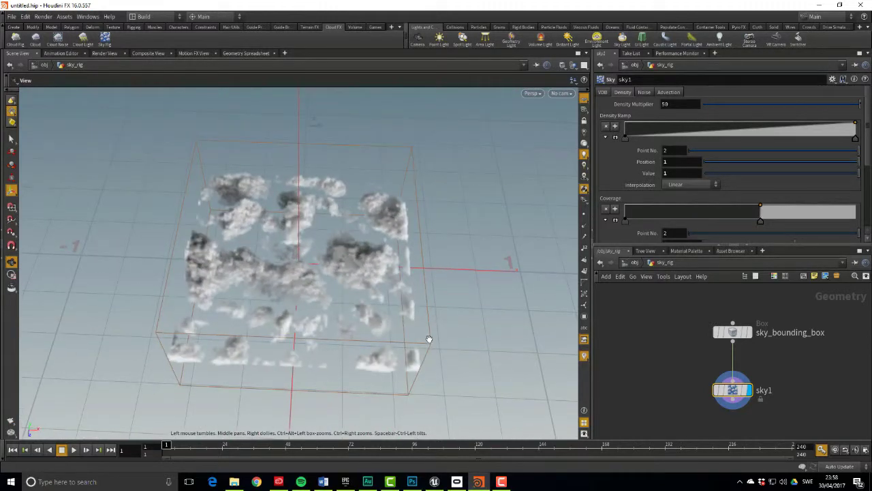
{"action": "left_click_drag", "start_coordinate": [428, 340], "coordinate": [266, 256]}
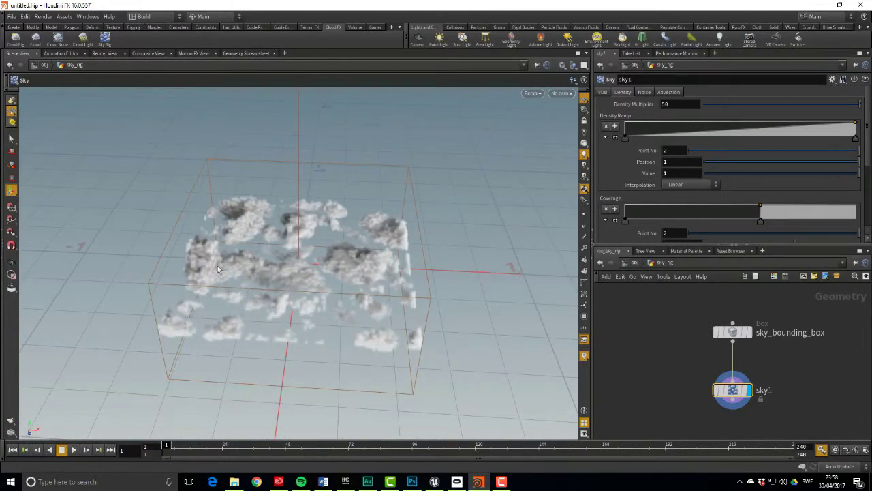
{"action": "left_click", "coordinate": [645, 92]}
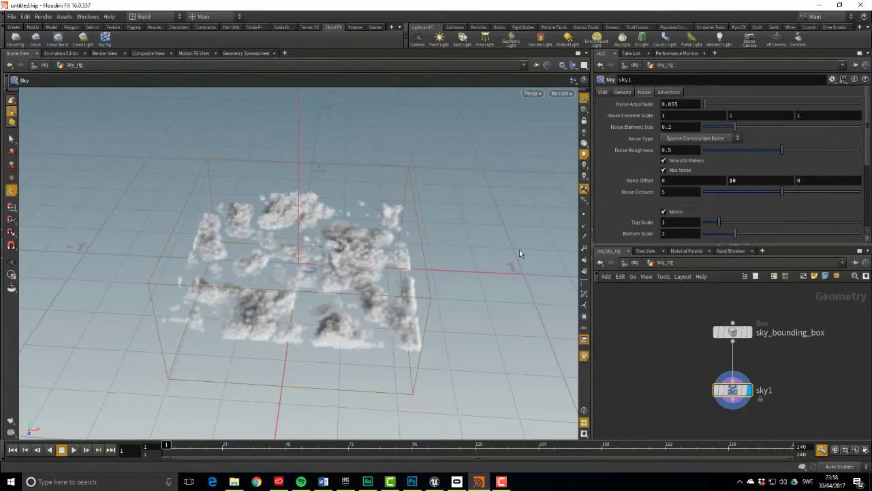
{"action": "key", "text": "Escape"}
{"action": "left_click_drag", "start_coordinate": [468, 236], "coordinate": [273, 243]}
{"action": "key", "text": "Return"}
Set the sky's VDB Voxel Size to 0.005 and view the finer clouds from above
{"action": "left_click", "coordinate": [622, 92]}
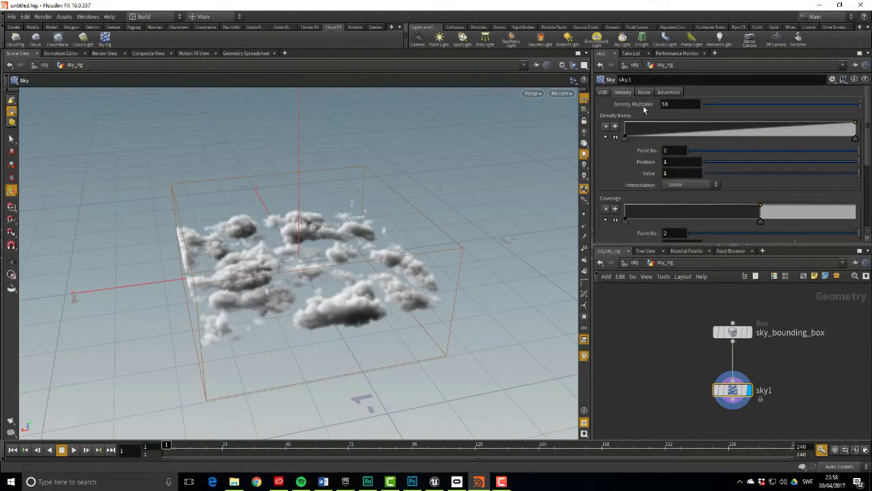
{"action": "left_click", "coordinate": [603, 92]}
{"action": "type", "text": "0.005"}
{"action": "key", "text": "Return"}
{"action": "left_click_drag", "start_coordinate": [466, 202], "coordinate": [539, 314]}
{"action": "middle_click_drag", "start_coordinate": [692, 354], "coordinate": [711, 353]}
Add a Convert VDB node wired below sky1 and display it
{"action": "left_click", "coordinate": [716, 337]}
{"action": "key", "text": "Tab"}
{"action": "mouse_move", "coordinate": [714, 354]}
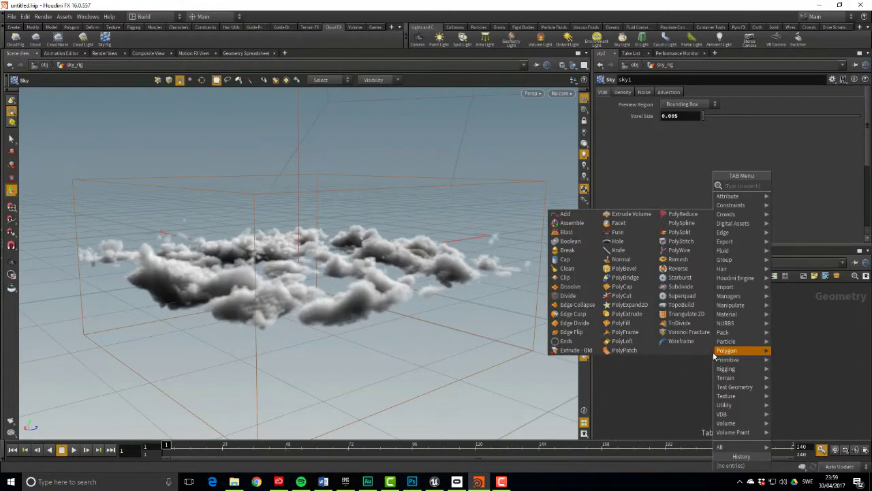
{"action": "type", "text": "convert"}
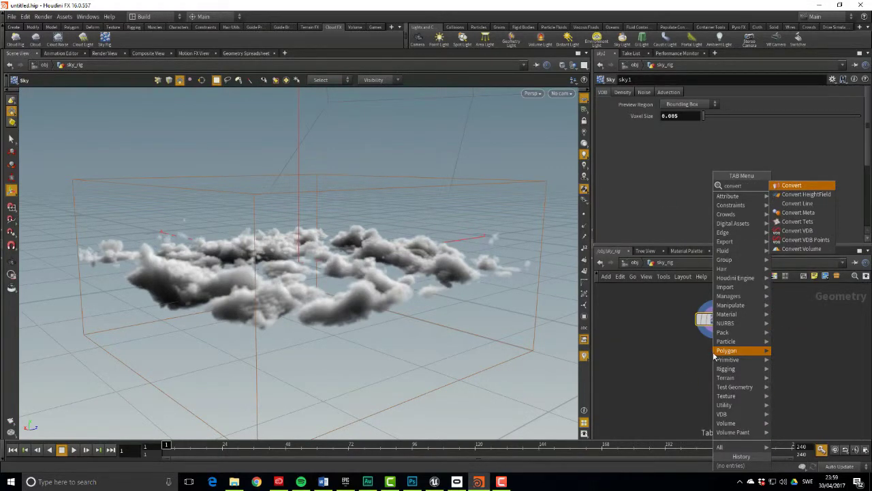
{"action": "key", "text": "Down"}
{"action": "key", "text": "Down"}
{"action": "key", "text": "Down"}
{"action": "key", "text": "Down"}
{"action": "key", "text": "Down"}
{"action": "key", "text": "Return"}
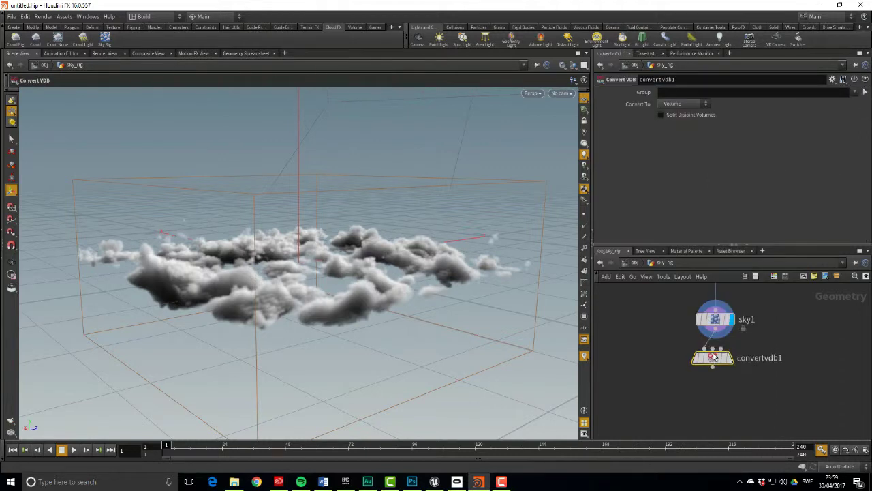
{"action": "left_click", "coordinate": [713, 357]}
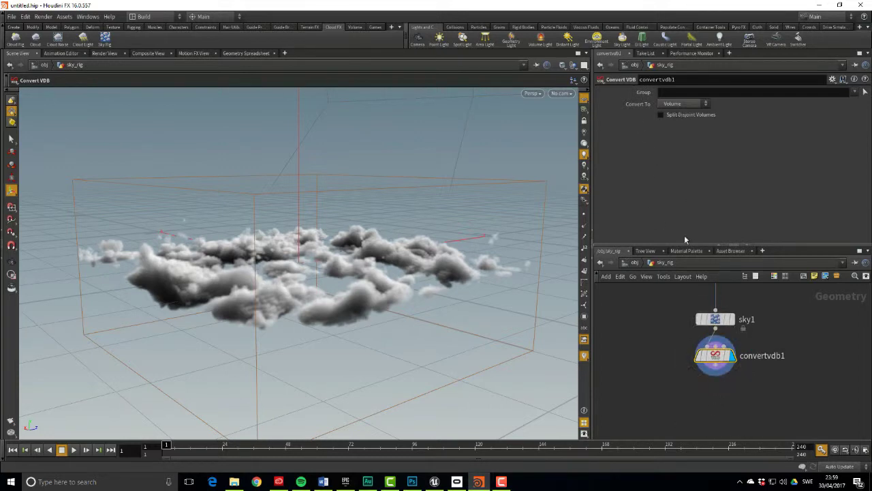
Add a Convert node after convertvdb1 with Volume Offset 0.034 to produce the polygon mesh
{"action": "left_click", "coordinate": [718, 372]}
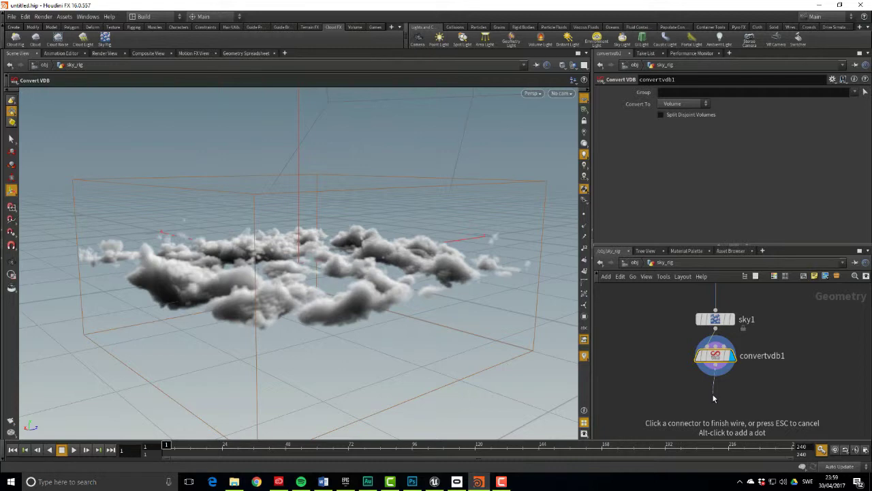
{"action": "left_click", "coordinate": [714, 399]}
{"action": "type", "text": "conver"}
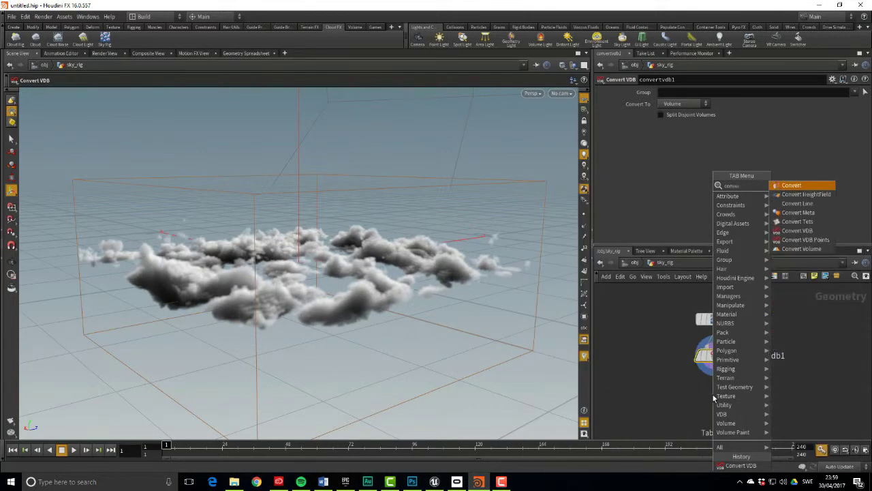
{"action": "type", "text": "t"}
{"action": "key", "text": "Return"}
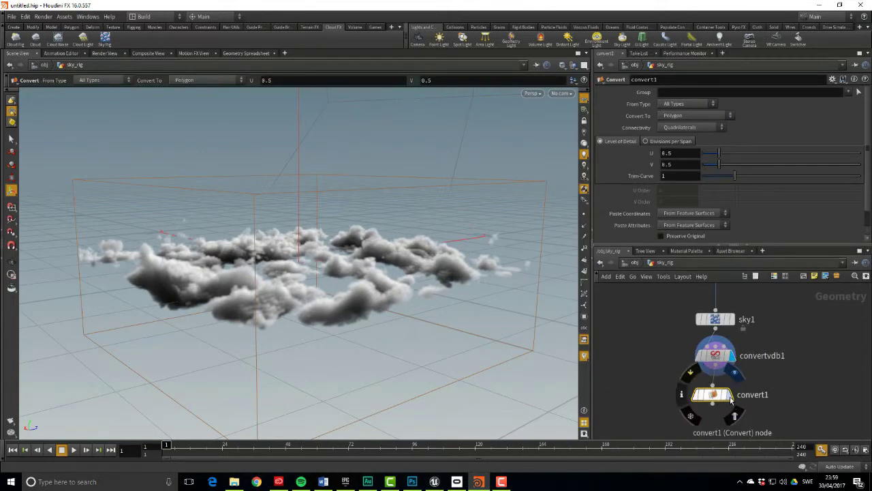
{"action": "left_click_drag", "start_coordinate": [721, 399], "coordinate": [722, 389]}
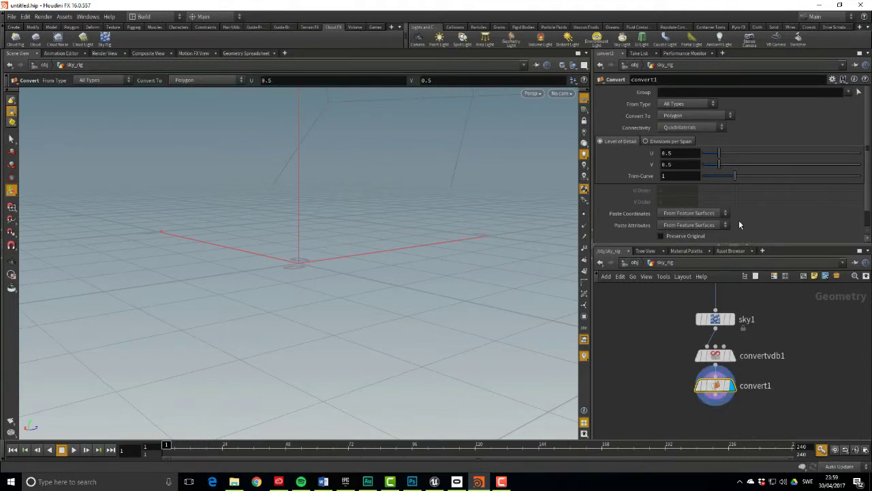
{"action": "scroll", "coordinate": [740, 216], "scroll_direction": "down", "scroll_amount": 1}
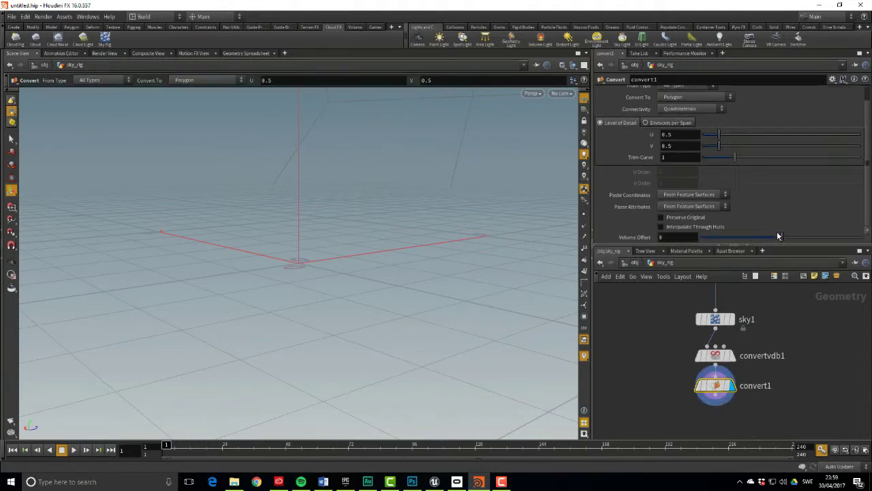
{"action": "left_click_drag", "start_coordinate": [782, 239], "coordinate": [785, 238]}
{"action": "mouse_move", "coordinate": [422, 306]}
{"action": "left_mouse_down"}
{"action": "mouse_move", "coordinate": [421, 368]}
{"action": "mouse_move", "coordinate": [412, 327]}
{"action": "mouse_move", "coordinate": [402, 409]}
{"action": "mouse_move", "coordinate": [352, 194]}
{"action": "mouse_move", "coordinate": [382, 225]}
{"action": "mouse_move", "coordinate": [409, 313]}
{"action": "left_mouse_up"}
{"action": "left_click", "coordinate": [719, 387]}
{"action": "left_click_drag", "start_coordinate": [538, 320], "coordinate": [603, 328]}
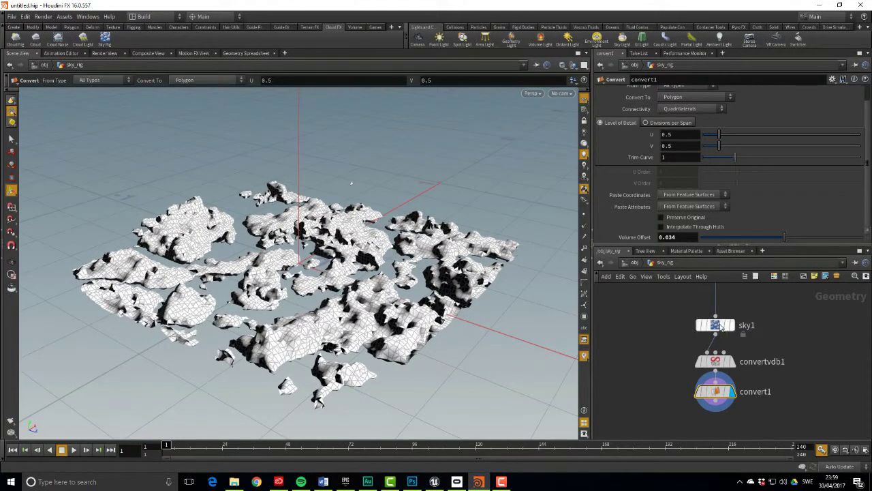
Set sky1's Coverage ramp key Position to 0.6 and confirm convert1 shows 17,836 polygons
{"action": "left_click", "coordinate": [715, 324]}
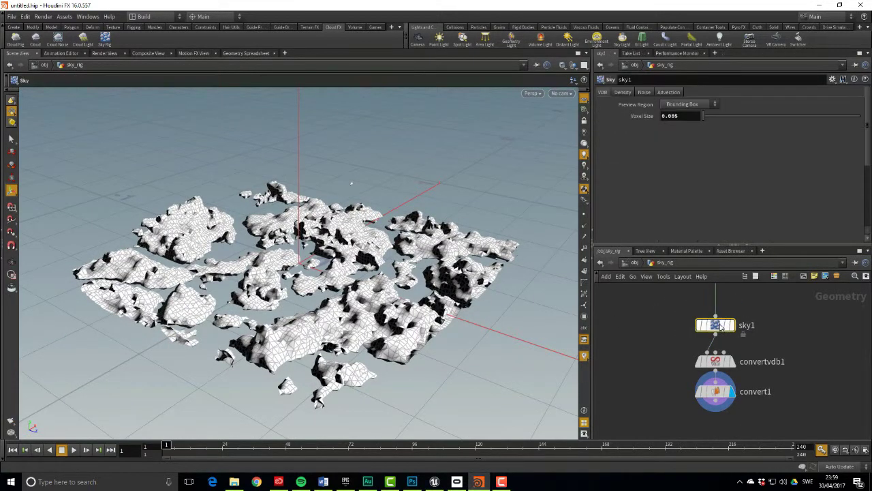
{"action": "left_click", "coordinate": [625, 93]}
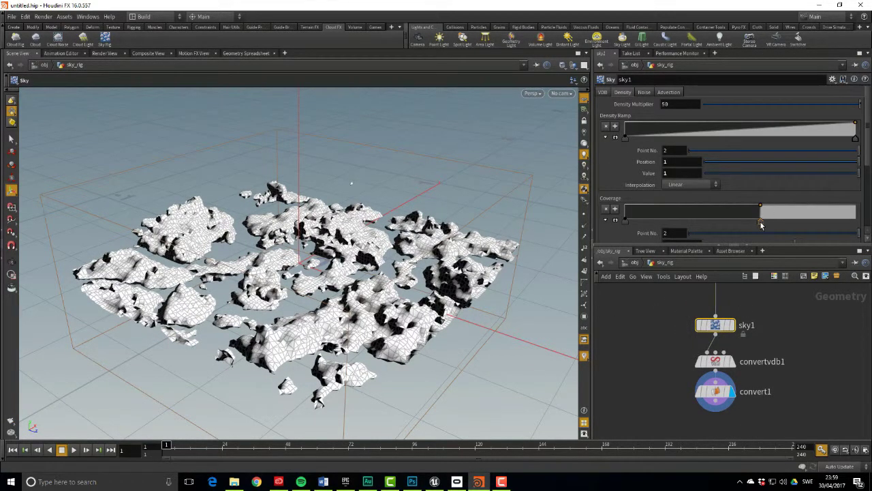
{"action": "scroll", "coordinate": [741, 228], "scroll_direction": "down", "scroll_amount": 1}
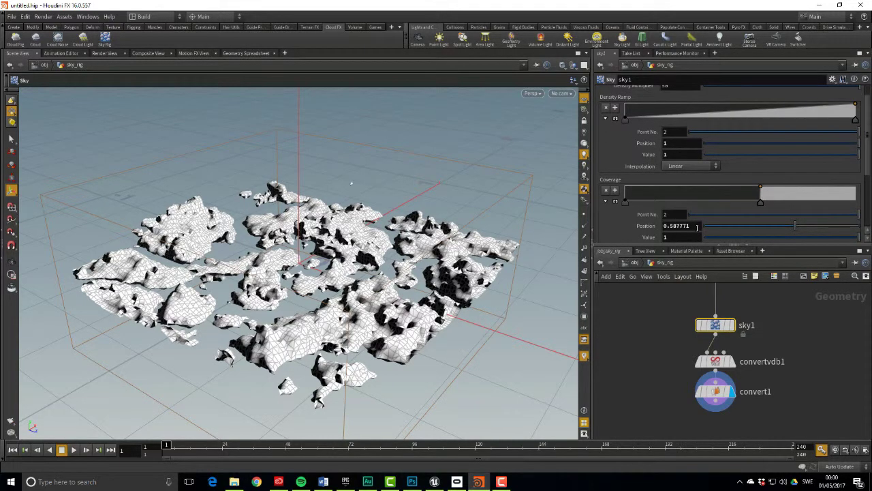
{"action": "left_click_drag", "start_coordinate": [689, 226], "coordinate": [673, 236]}
{"action": "type", "text": "55"}
{"action": "key", "text": "Return"}
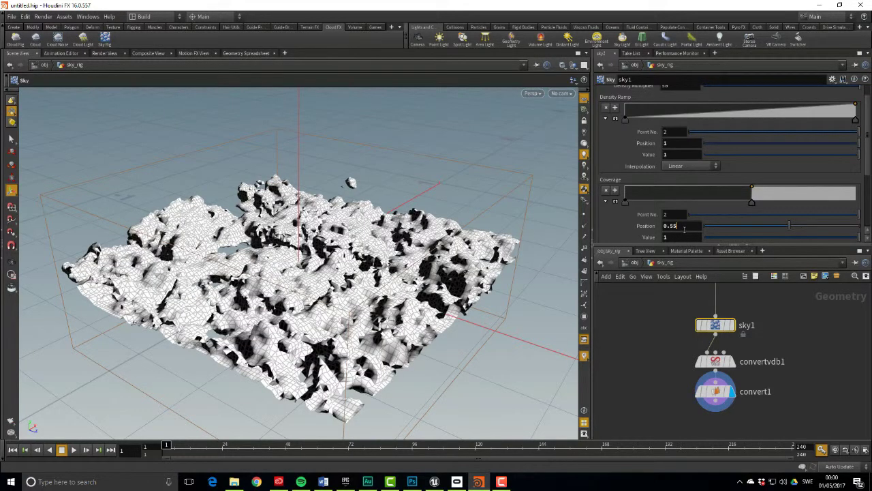
{"action": "key", "text": "Return"}
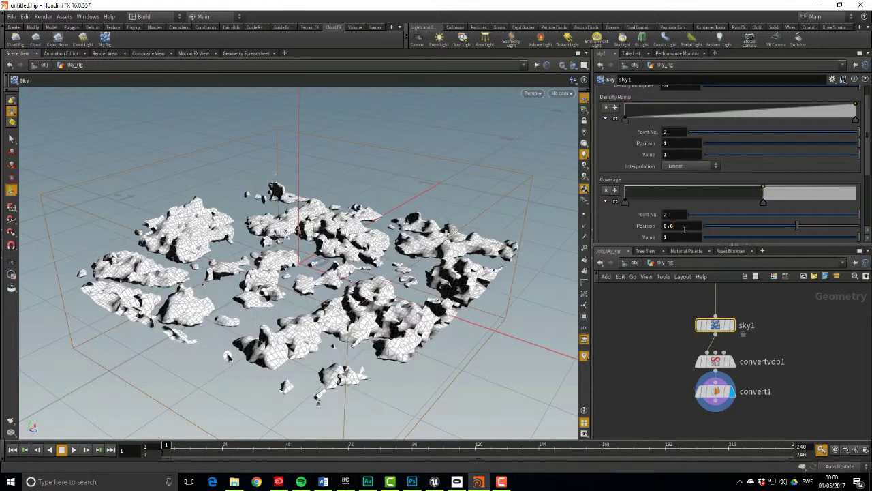
{"action": "key", "text": "Escape"}
{"action": "left_click_drag", "start_coordinate": [392, 326], "coordinate": [383, 272]}
{"action": "key", "text": "Return"}
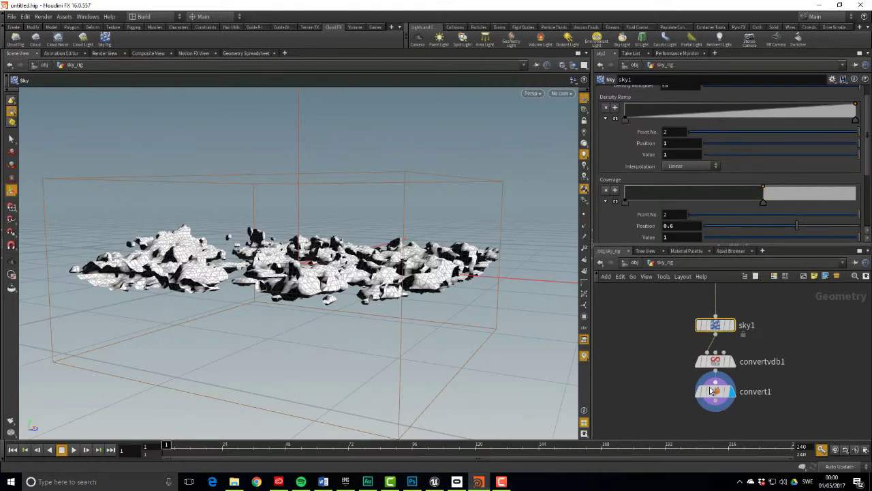
{"action": "middle_click", "coordinate": [715, 392]}
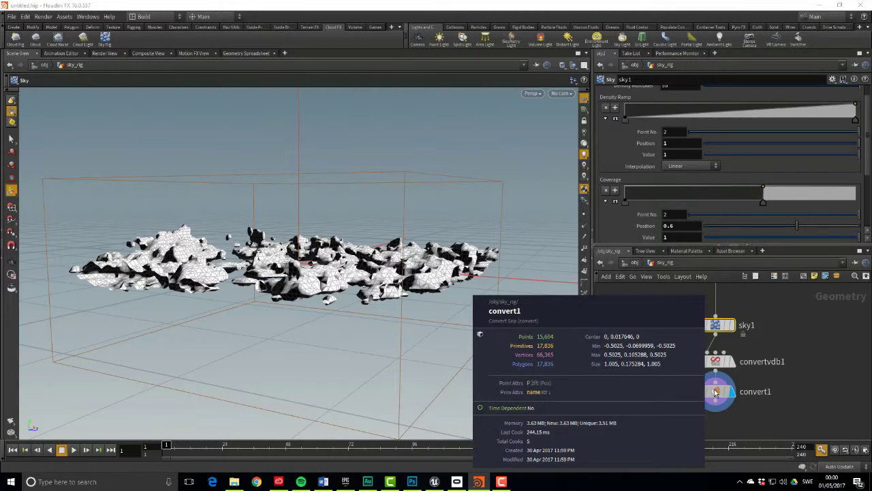
Add a displayed PolyReduce after convert1 with Keep % set to 50
{"action": "middle_click_drag", "start_coordinate": [715, 392], "coordinate": [711, 332]}
{"action": "left_click", "coordinate": [711, 332]}
{"action": "key", "text": "Tab"}
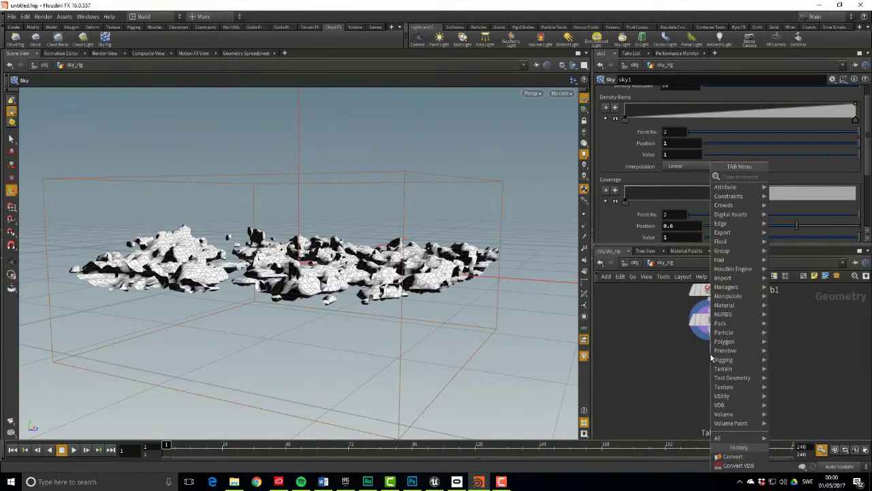
{"action": "type", "text": "polyreduc"}
{"action": "key", "text": "Return"}
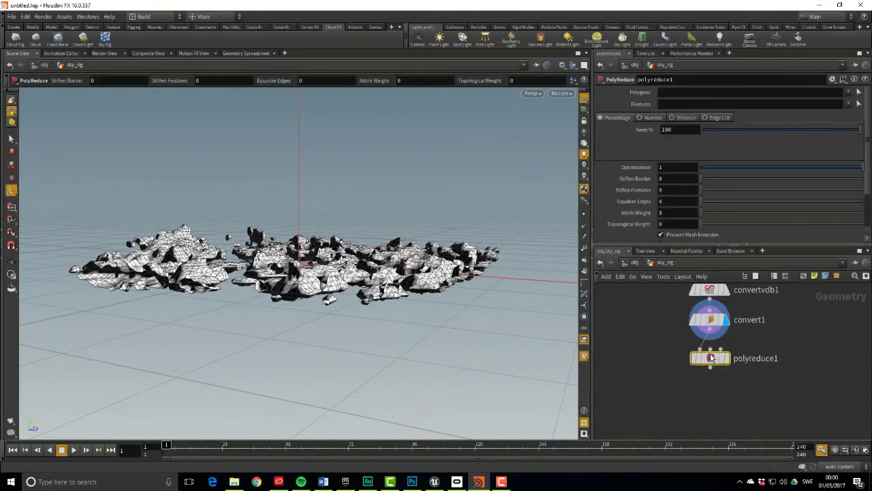
{"action": "left_click", "coordinate": [732, 350]}
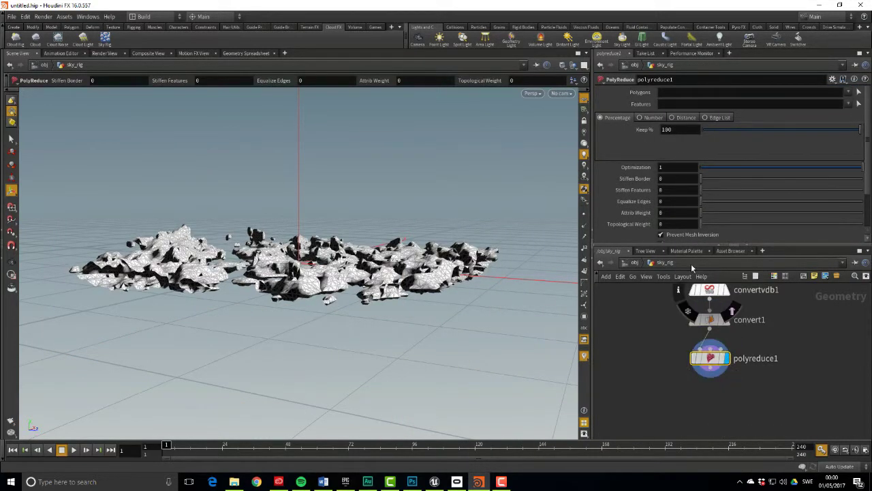
{"action": "left_click_drag", "start_coordinate": [684, 138], "coordinate": [631, 134]}
{"action": "type", "text": "50"}
{"action": "key", "text": "Return"}
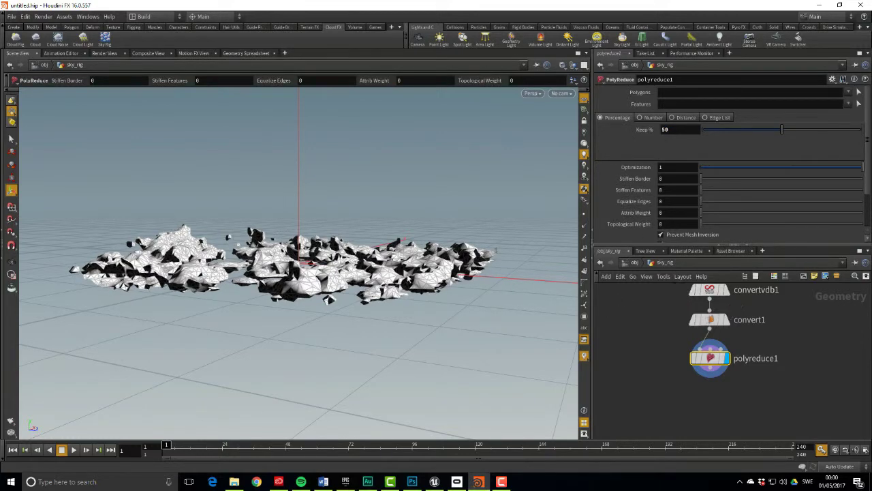
Inspect the reduced cloud mesh from above and check polyreduce1's polygon statistics
{"action": "key", "text": "Escape"}
{"action": "left_click_drag", "start_coordinate": [477, 225], "coordinate": [479, 295]}
{"action": "middle_click", "coordinate": [715, 360]}
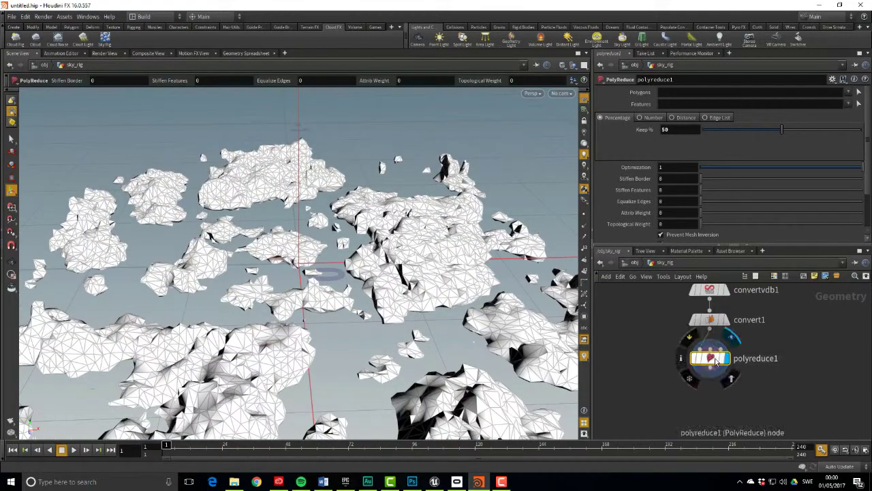
{"action": "key", "text": "Escape"}
{"action": "left_click_drag", "start_coordinate": [382, 170], "coordinate": [478, 363]}
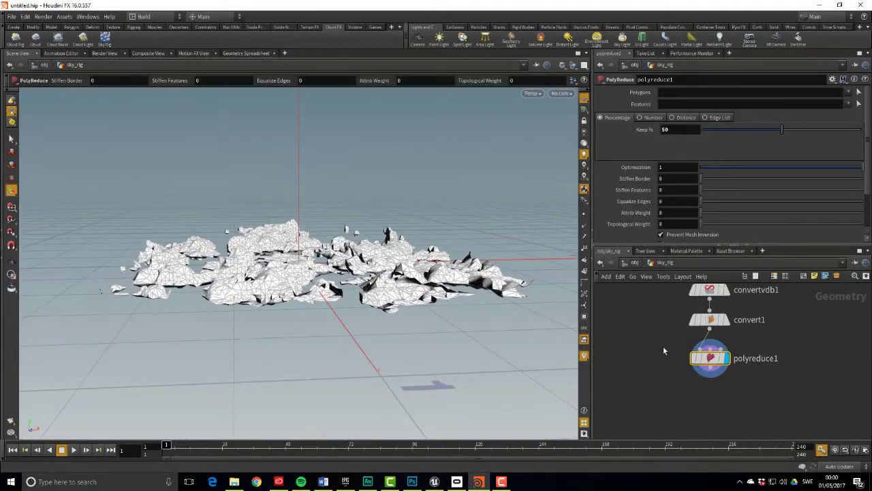
{"action": "scroll", "coordinate": [664, 345], "scroll_direction": "down", "scroll_amount": 2}
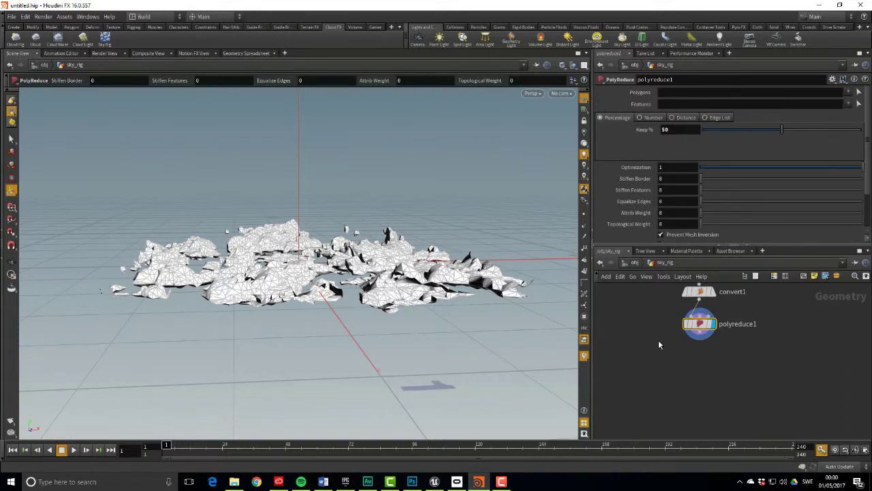
Use Save > Geometry on polyreduce1 to write E:/Temp/SkySpawnMesh.bgeo
{"action": "right_click", "coordinate": [705, 328]}
{"action": "mouse_move", "coordinate": [724, 403]}
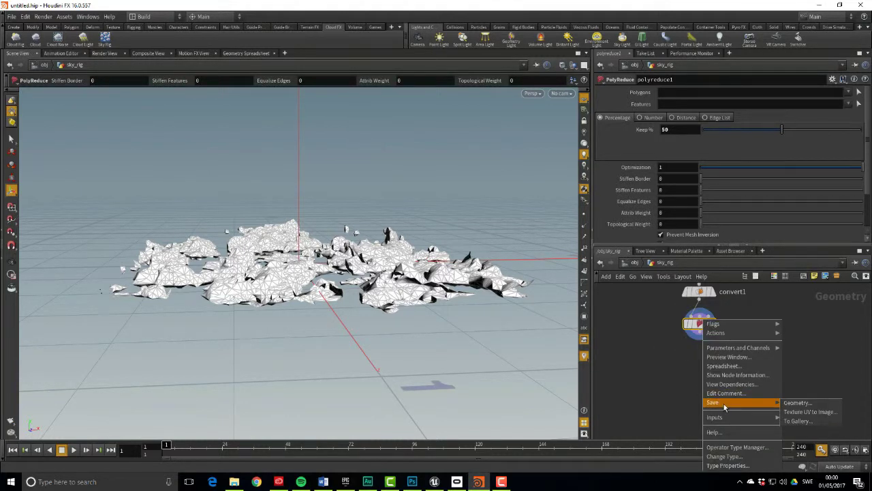
{"action": "left_click", "coordinate": [826, 404]}
{"action": "left_click_drag", "start_coordinate": [801, 365], "coordinate": [726, 331]}
{"action": "type", "text": "E:/"}
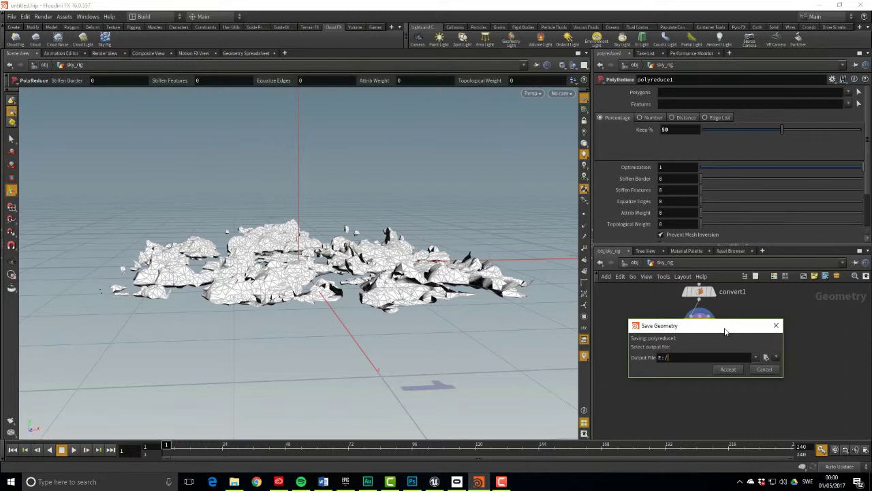
{"action": "type", "text": "Temp/SkySpawnMesh.bgeo"}
{"action": "key", "text": "Return"}
{"action": "key", "text": "ctrl+c"}
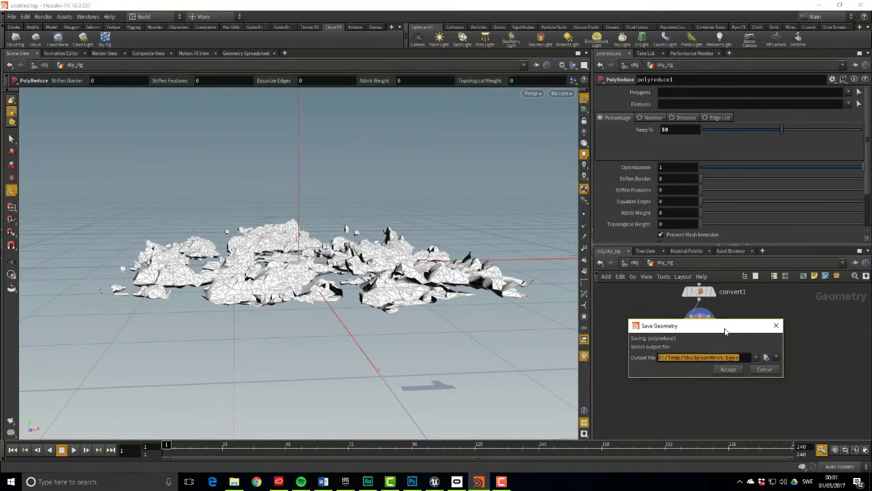
{"action": "left_click", "coordinate": [736, 370]}
Place a displayed File node whose Geometry File is E:/Temp/SkySpawnMesh.bgeo
{"action": "middle_click_drag", "start_coordinate": [659, 358], "coordinate": [689, 367]}
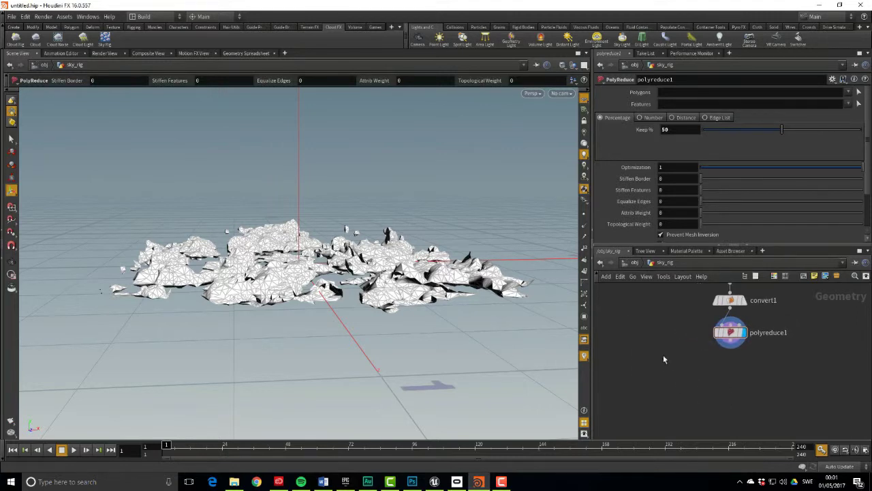
{"action": "key", "text": "Tab"}
{"action": "type", "text": "file"}
{"action": "key", "text": "Return"}
{"action": "left_click", "coordinate": [657, 356]}
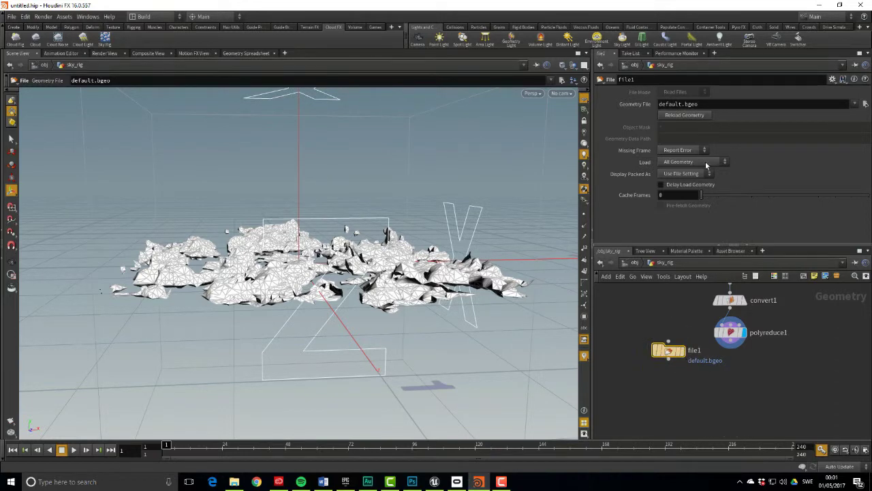
{"action": "double_click", "coordinate": [678, 104]}
{"action": "key", "text": "ctrl+v"}
{"action": "key", "text": "Return"}
{"action": "mouse_move", "coordinate": [684, 354]}
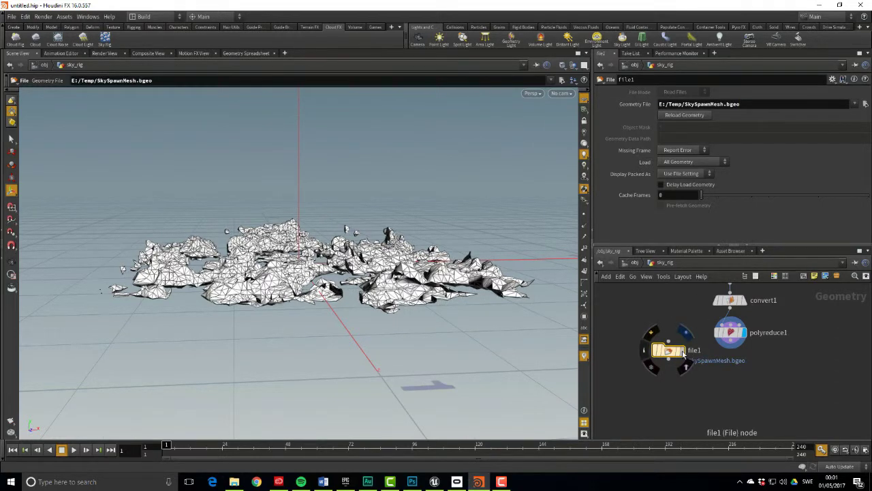
{"action": "left_click", "coordinate": [685, 334]}
Orbit around the loaded cloud mesh and begin a wire from file1's output
{"action": "middle_click_drag", "start_coordinate": [662, 390], "coordinate": [656, 352]}
{"action": "left_click_drag", "start_coordinate": [546, 354], "coordinate": [477, 353]}
{"action": "scroll", "coordinate": [665, 342], "scroll_direction": "up", "scroll_amount": 2}
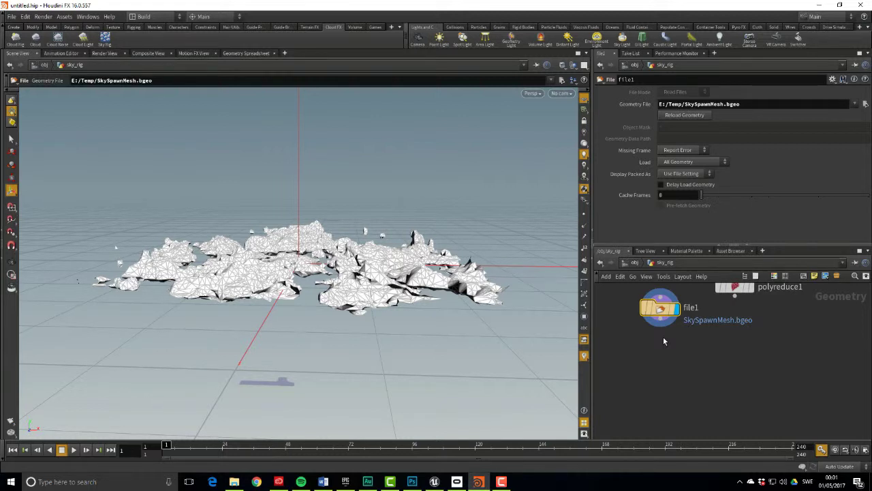
{"action": "middle_click_drag", "start_coordinate": [663, 337], "coordinate": [647, 349]}
{"action": "left_click", "coordinate": [644, 336]}
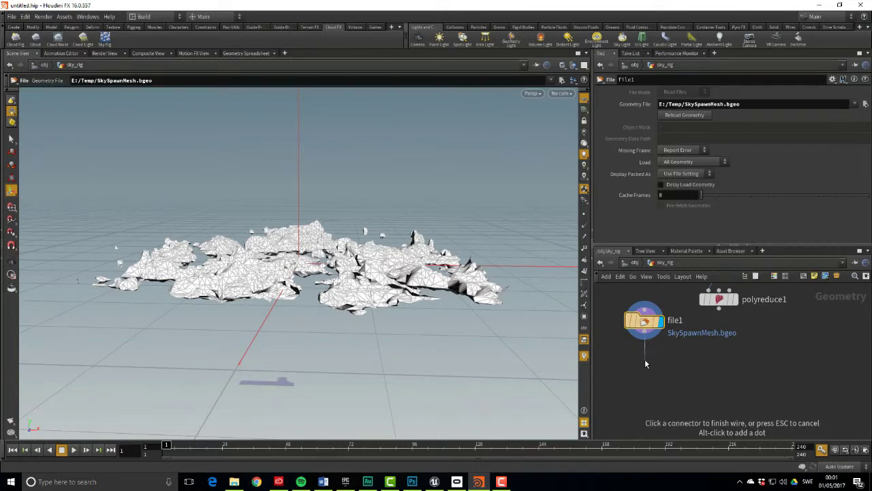
Add a displayed Normal node under file1 with Add Normals to Points, verifying N in the Geometry Spreadsheet
{"action": "key", "text": "Tab"}
{"action": "type", "text": "normal"}
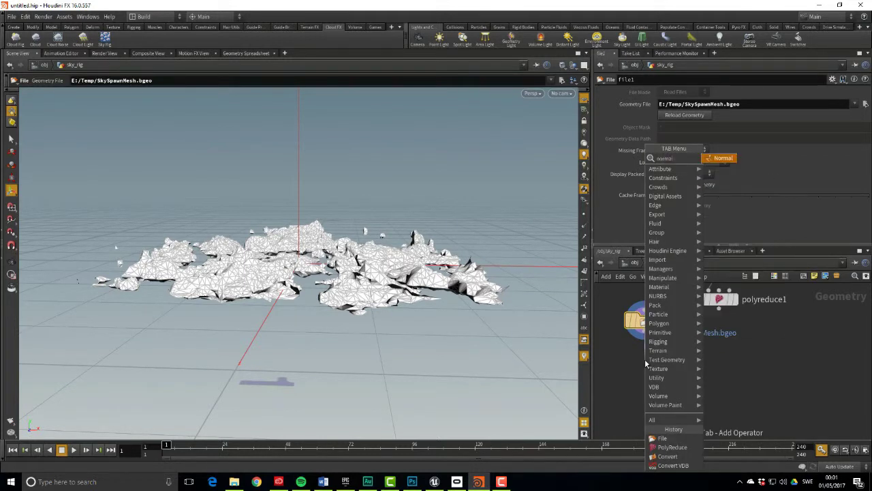
{"action": "key", "text": "Return"}
{"action": "left_click", "coordinate": [645, 360]}
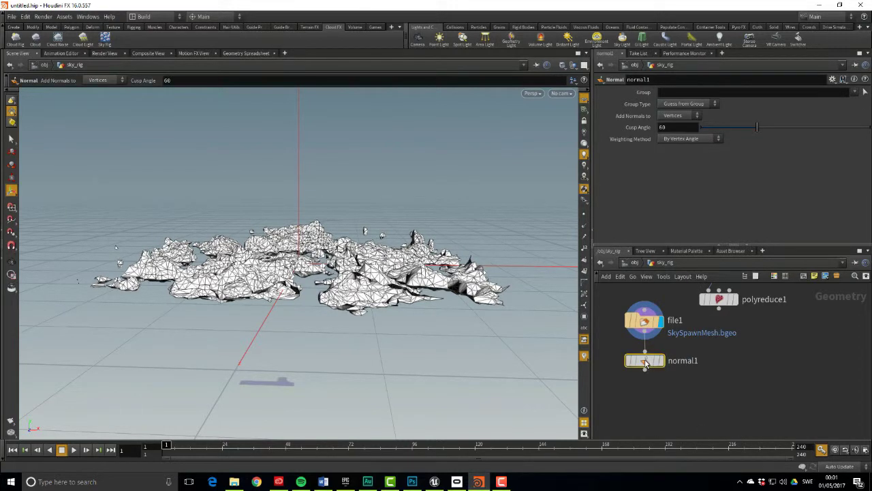
{"action": "left_click", "coordinate": [660, 361]}
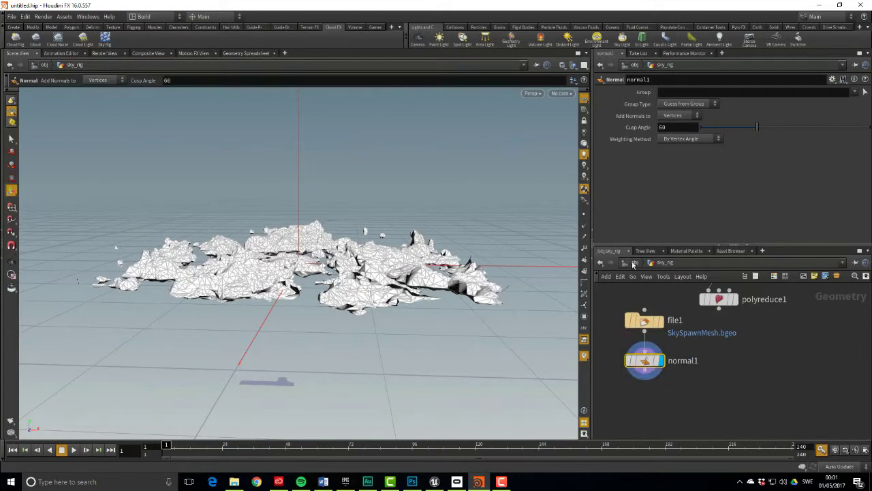
{"action": "left_click", "coordinate": [683, 116]}
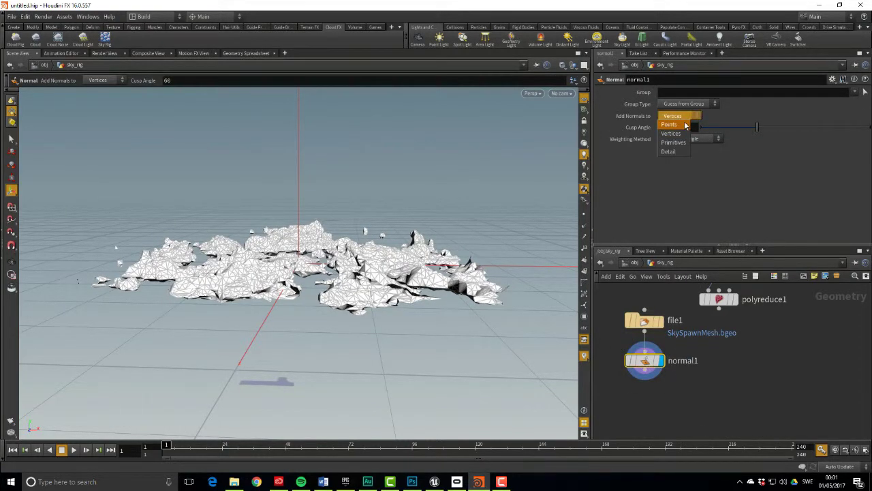
{"action": "left_click", "coordinate": [686, 125]}
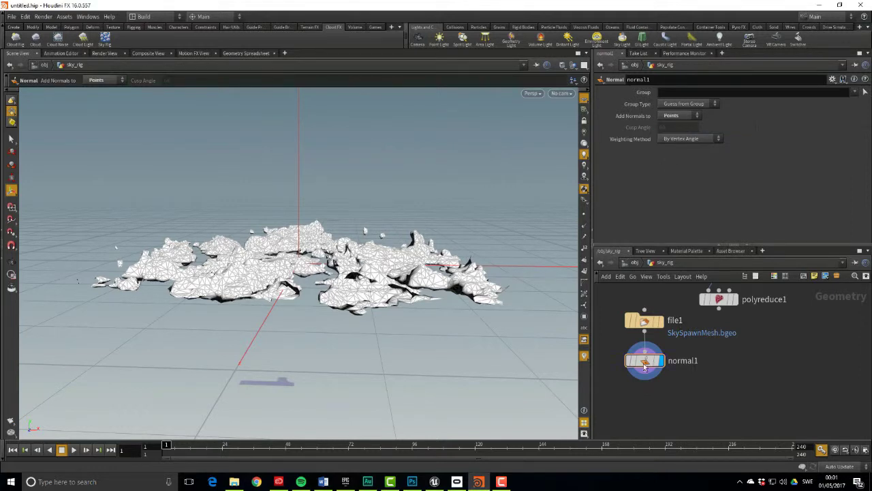
{"action": "left_click", "coordinate": [252, 53]}
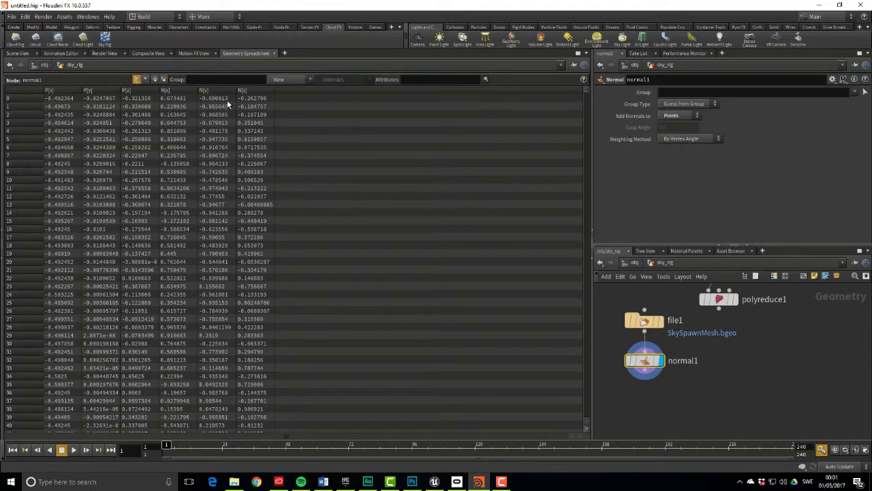
{"action": "left_click", "coordinate": [18, 55]}
Add a displayed Point Wrangle under normal1 with the VEX line v@lightDir = {1,0,0};
{"action": "middle_click_drag", "start_coordinate": [678, 384], "coordinate": [688, 339]}
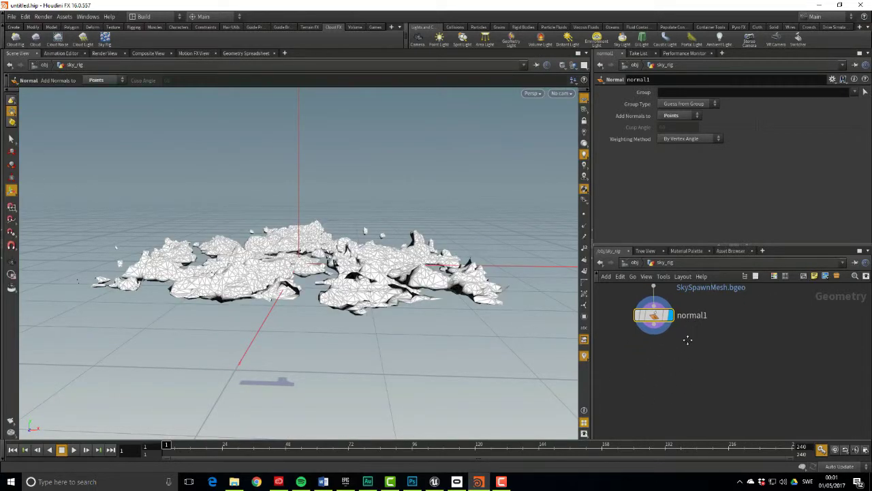
{"action": "key", "text": "Tab"}
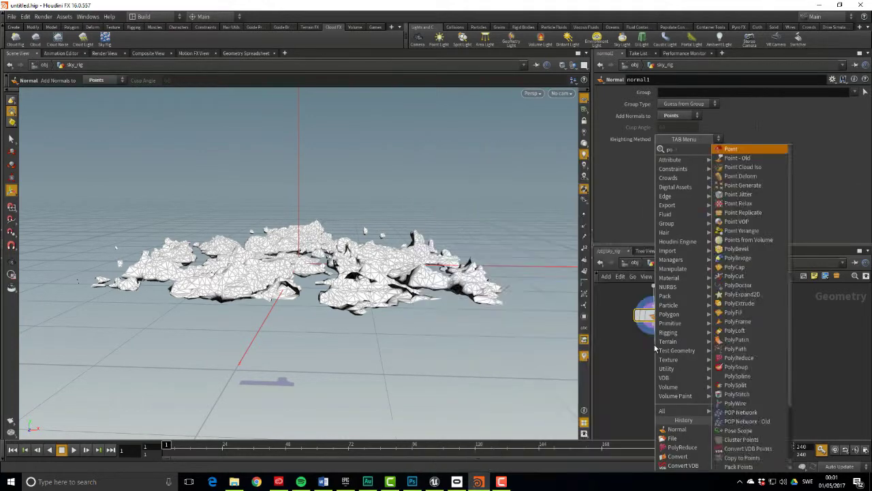
{"action": "type", "text": "pointwrangle"}
{"action": "key", "text": "Return"}
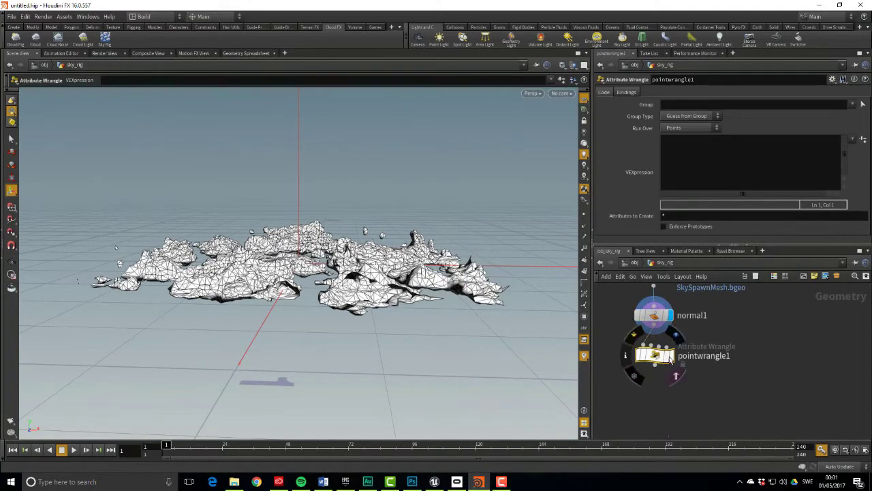
{"action": "left_click", "coordinate": [674, 373]}
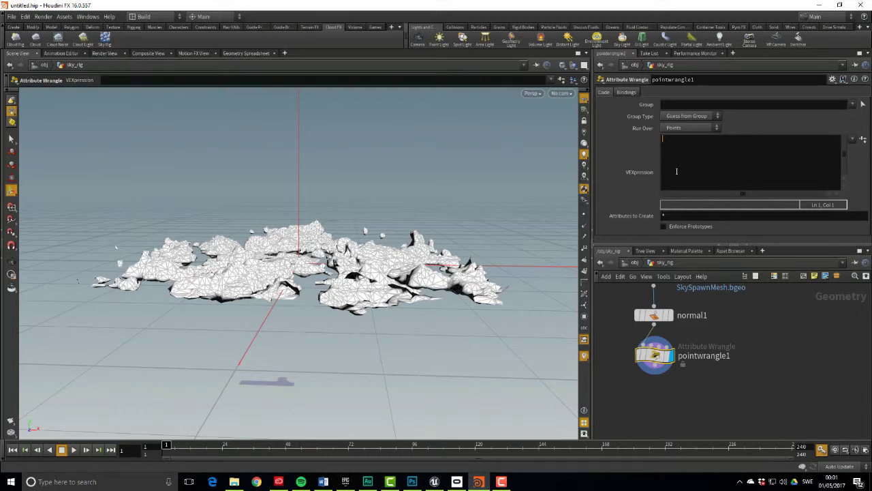
{"action": "type", "text": "v@lightDir = {1,0,0};"}
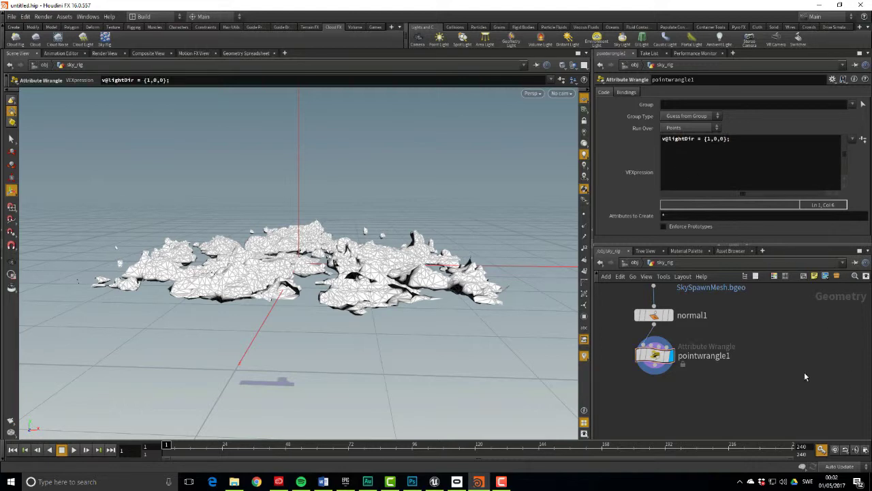
{"action": "left_click", "coordinate": [241, 52]}
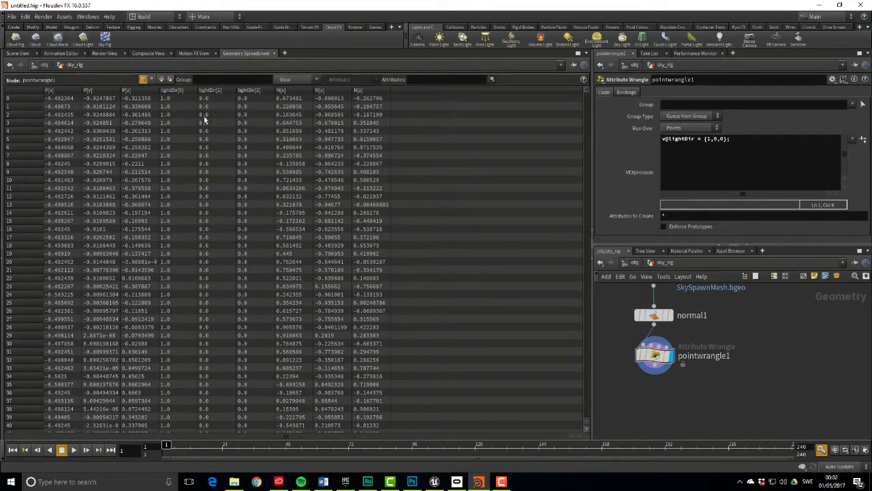
{"action": "left_click", "coordinate": [747, 145]}
{"action": "key", "text": "Return"}
{"action": "type", "text": "v@Cd"}
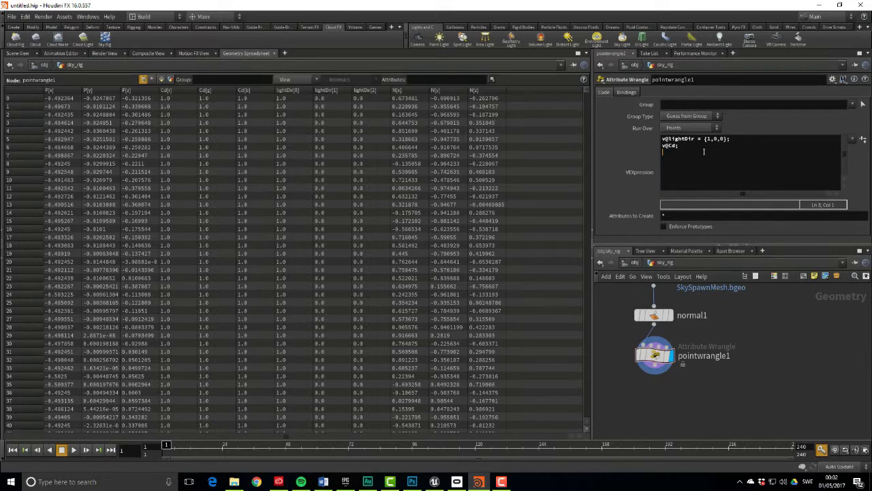
{"action": "type", "text": "@Cd = dot(@lightDir,@N);"}
{"action": "left_click", "coordinate": [787, 343]}
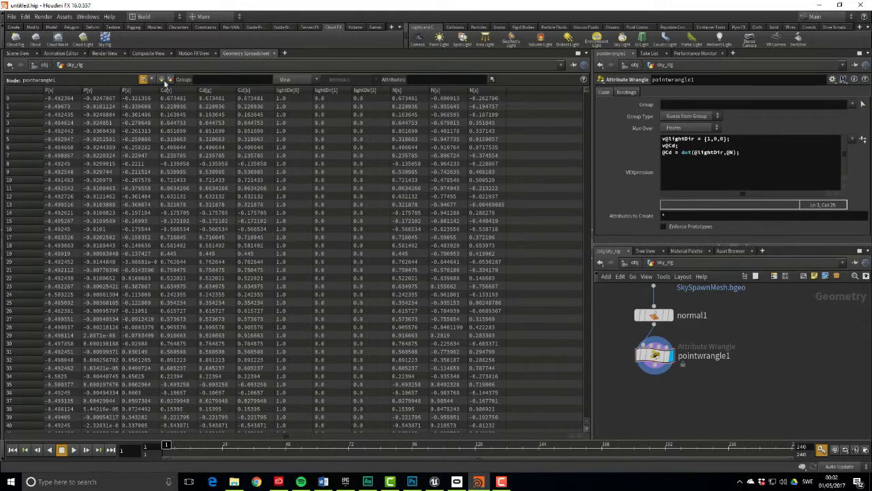
In the 3D view, change viewport lighting and append +1 to the Cd dot-product line so the clouds turn white
{"action": "left_click", "coordinate": [17, 53]}
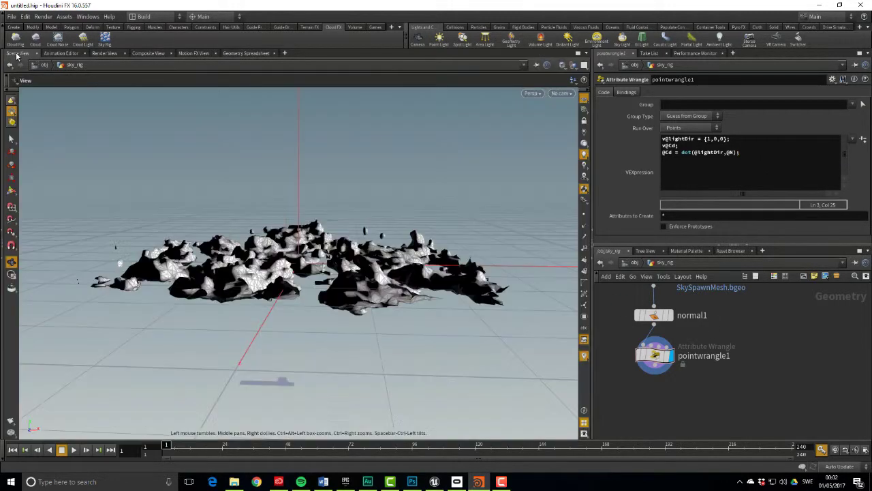
{"action": "mouse_move", "coordinate": [301, 244]}
{"action": "left_mouse_down"}
{"action": "mouse_move", "coordinate": [415, 278]}
{"action": "mouse_move", "coordinate": [388, 290]}
{"action": "mouse_move", "coordinate": [310, 267]}
{"action": "mouse_move", "coordinate": [532, 178]}
{"action": "left_mouse_up"}
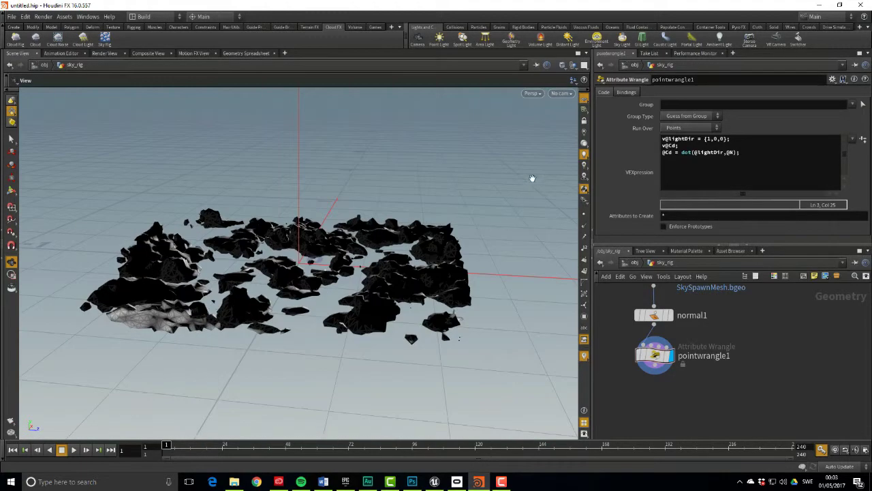
{"action": "left_click", "coordinate": [584, 131]}
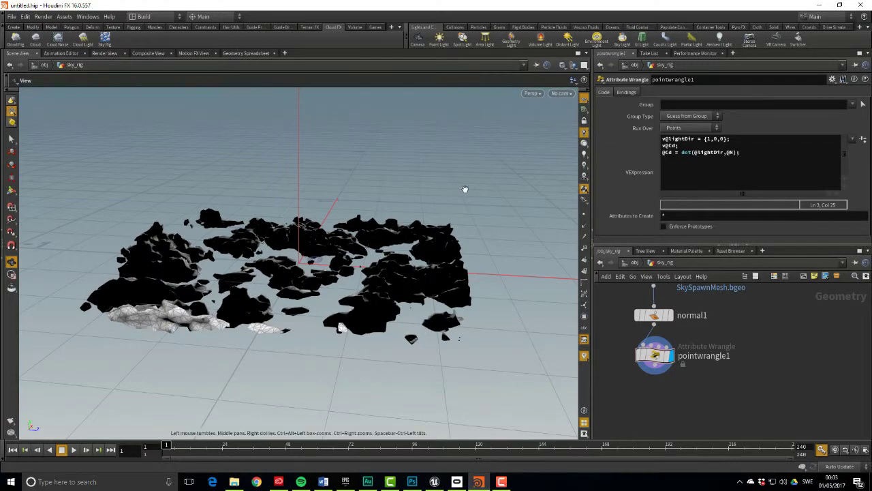
{"action": "mouse_move", "coordinate": [454, 193]}
{"action": "left_mouse_down"}
{"action": "mouse_move", "coordinate": [341, 230]}
{"action": "mouse_move", "coordinate": [298, 222]}
{"action": "mouse_move", "coordinate": [233, 187]}
{"action": "mouse_move", "coordinate": [328, 177]}
{"action": "left_mouse_up"}
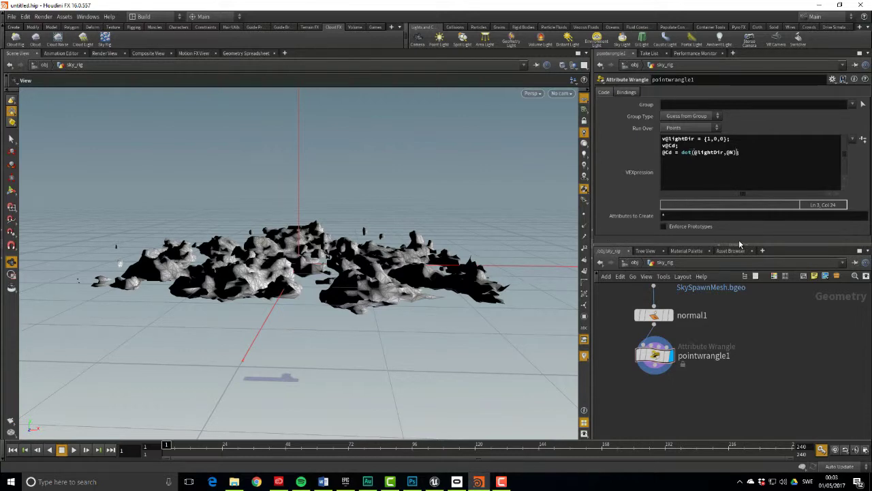
{"action": "type", "text": "+1"}
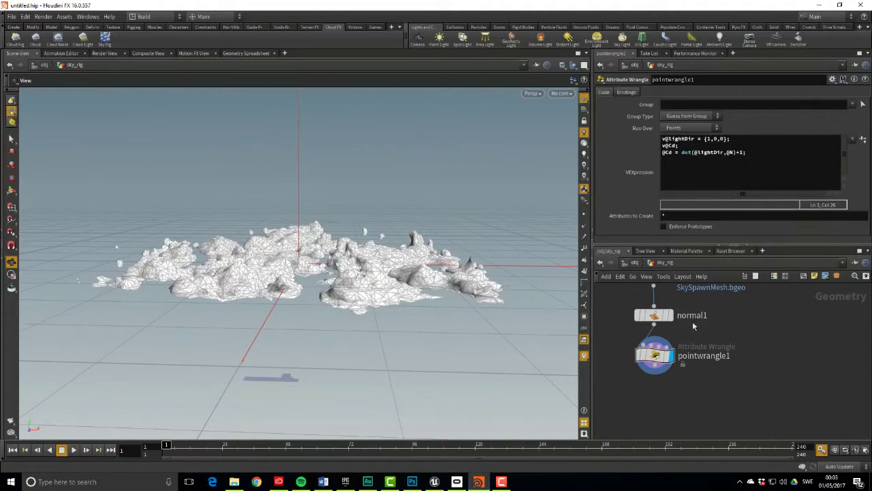
{"action": "left_click_drag", "start_coordinate": [390, 316], "coordinate": [407, 308]}
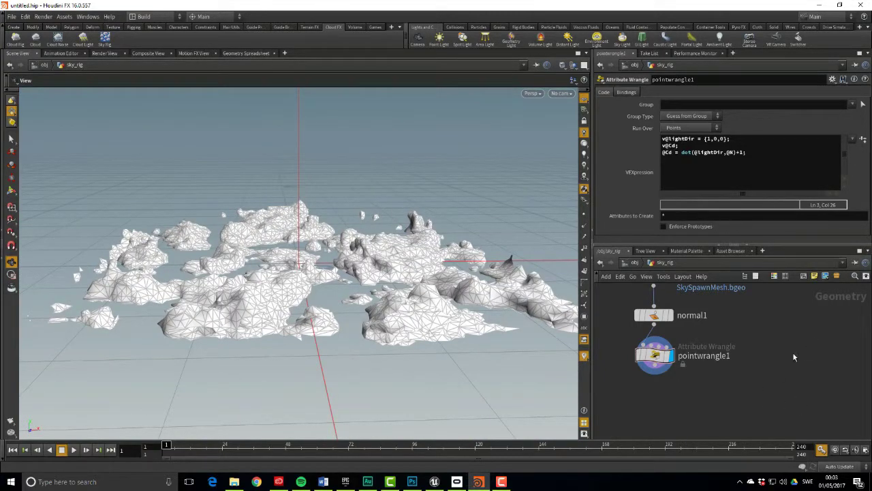
Add a Transform node below pointwrangle1 with Uniform Scale 100
{"action": "middle_click_drag", "start_coordinate": [765, 357], "coordinate": [786, 334]}
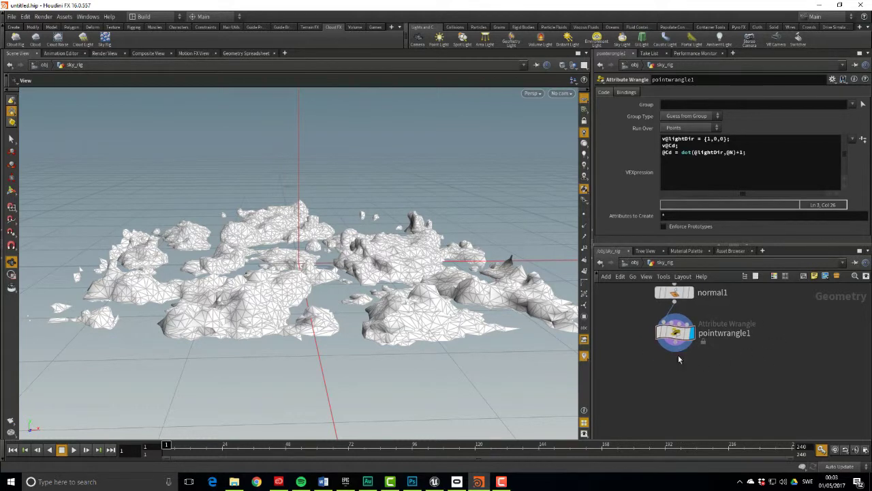
{"action": "key", "text": "Tab"}
{"action": "type", "text": "transfor"}
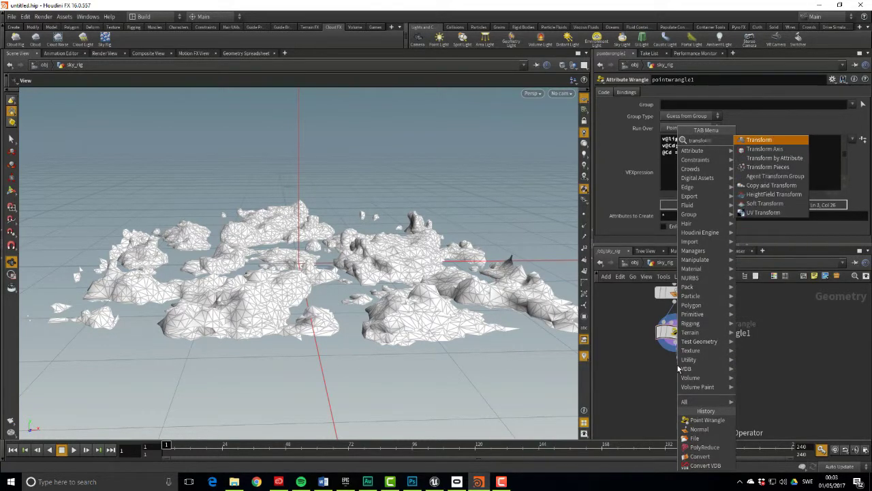
{"action": "key", "text": "Return"}
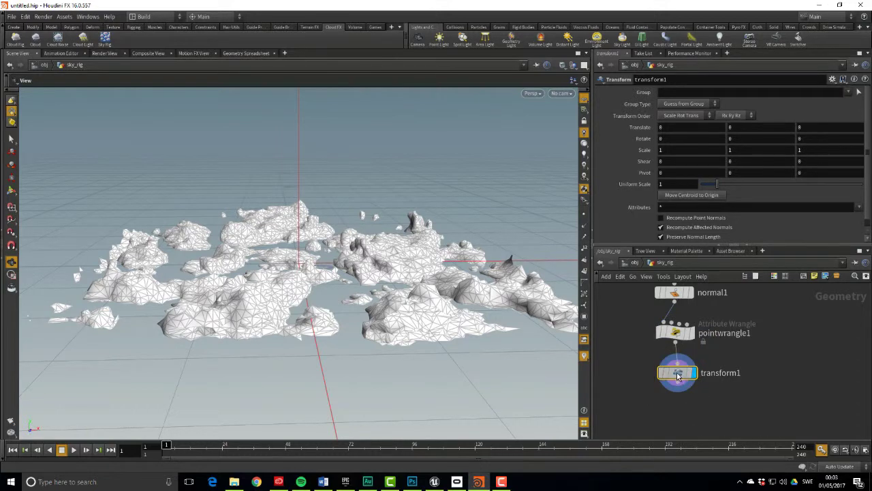
{"action": "left_click", "coordinate": [677, 375]}
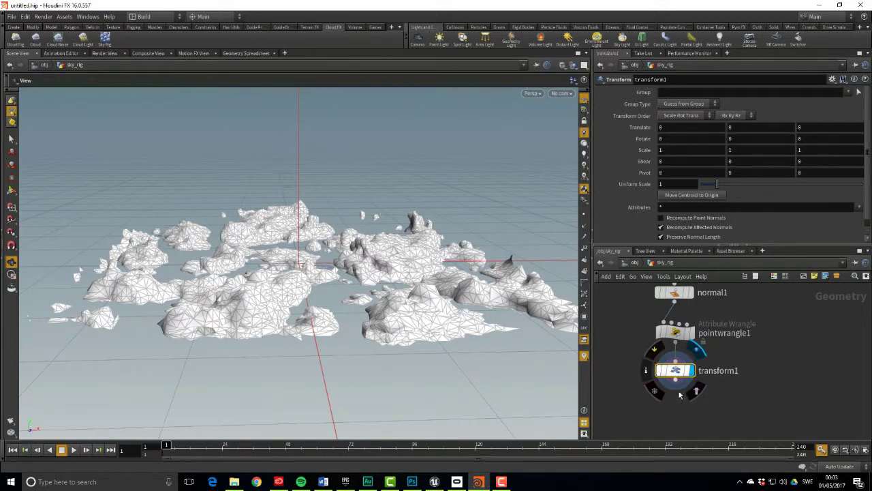
{"action": "left_click", "coordinate": [691, 189]}
{"action": "type", "text": "100"}
{"action": "key", "text": "Return"}
{"action": "key", "text": "h"}
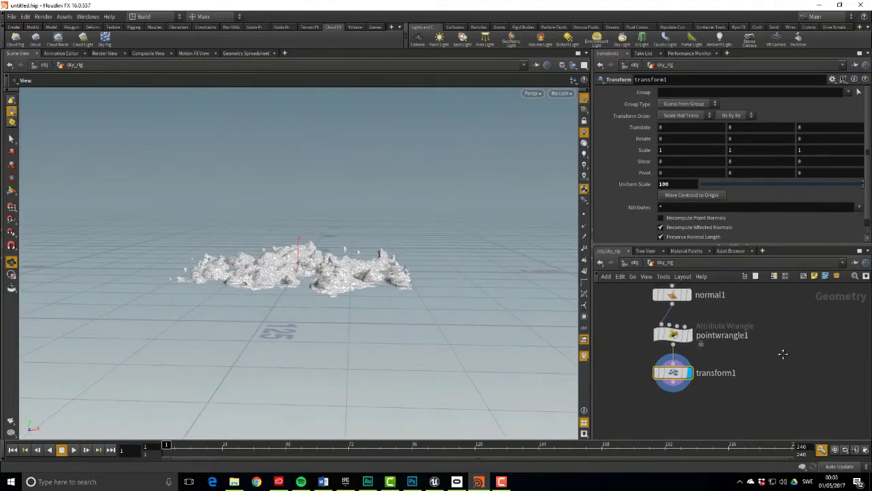
At object level, rename the sky_rig object to SkySpawnMesh
{"action": "key", "text": "u"}
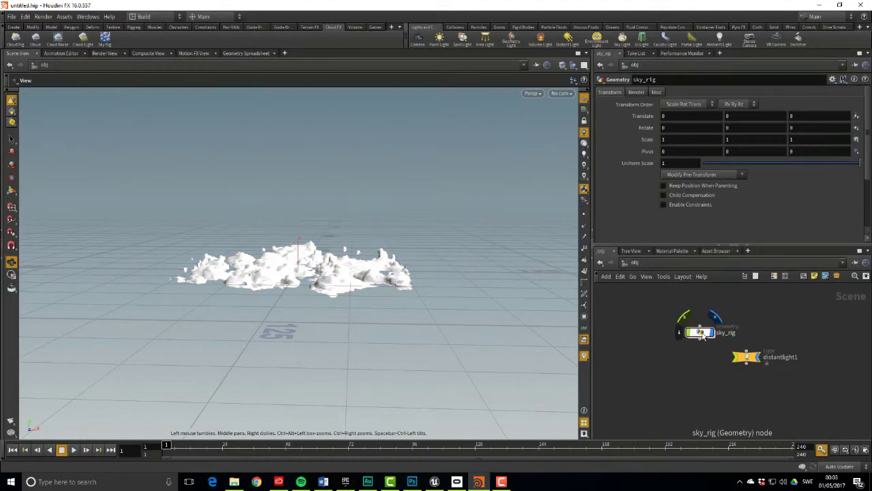
{"action": "scroll", "coordinate": [686, 351], "scroll_direction": "up", "scroll_amount": 5}
{"action": "double_click", "coordinate": [697, 333]}
{"action": "double_click", "coordinate": [698, 335]}
{"action": "type", "text": "SkySpawnMesh"}
{"action": "key", "text": "Return"}
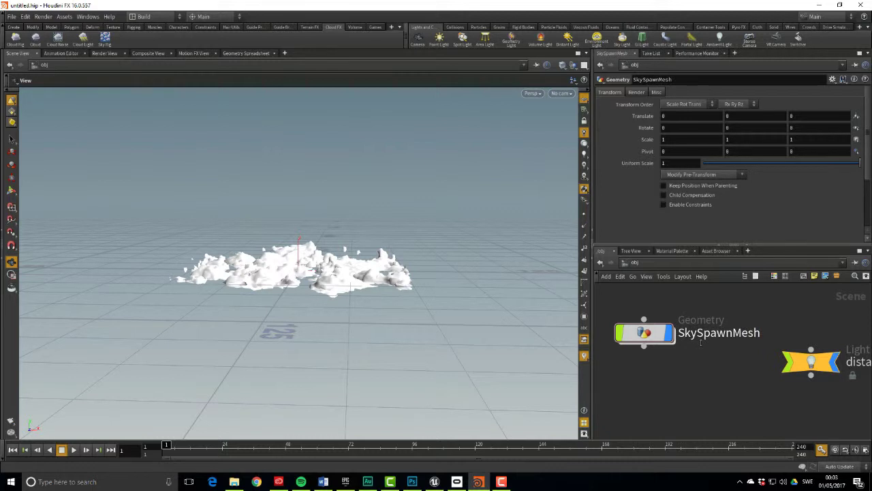
Export /obj/SkySpawnMesh as a Filmbox FBX file named SkySpawnMesh_V001.fbx
{"action": "left_click", "coordinate": [11, 16]}
{"action": "mouse_move", "coordinate": [72, 174]}
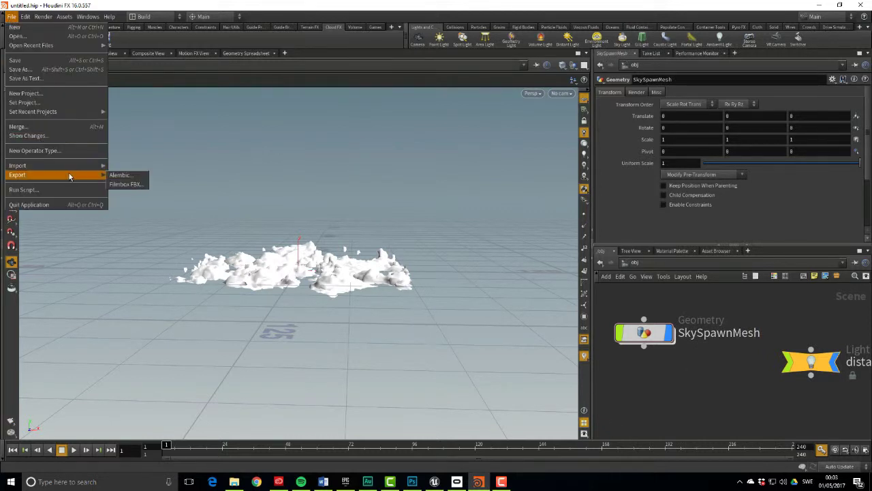
{"action": "left_click", "coordinate": [130, 185]}
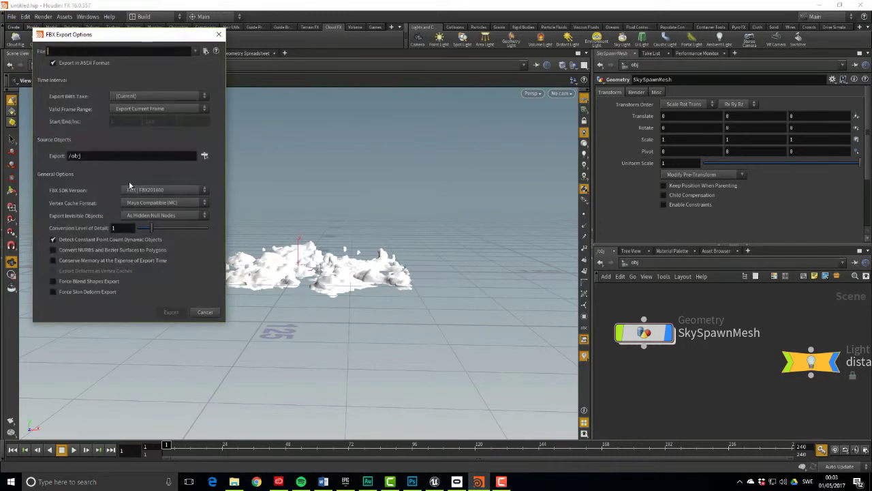
{"action": "left_click", "coordinate": [205, 52]}
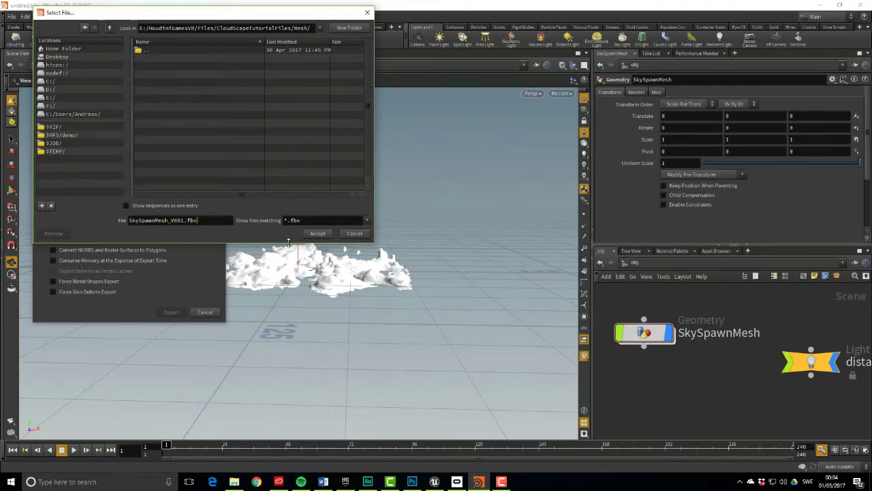
{"action": "left_click", "coordinate": [317, 234]}
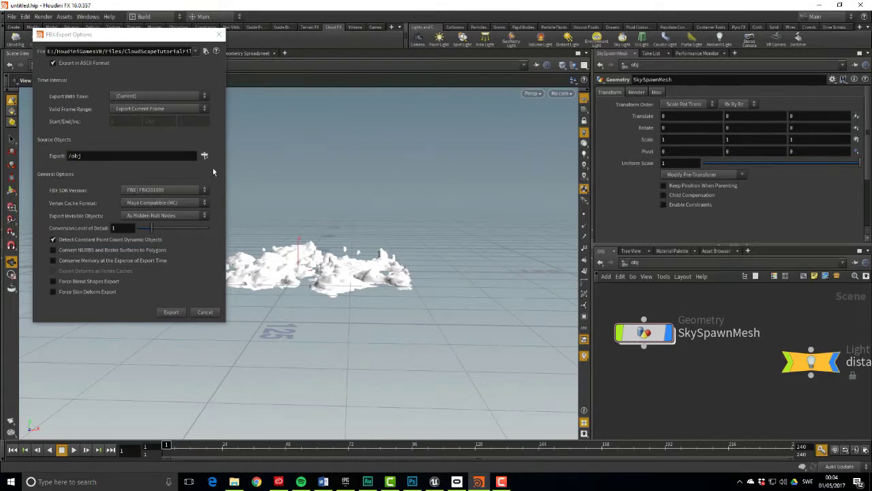
{"action": "left_click", "coordinate": [206, 157]}
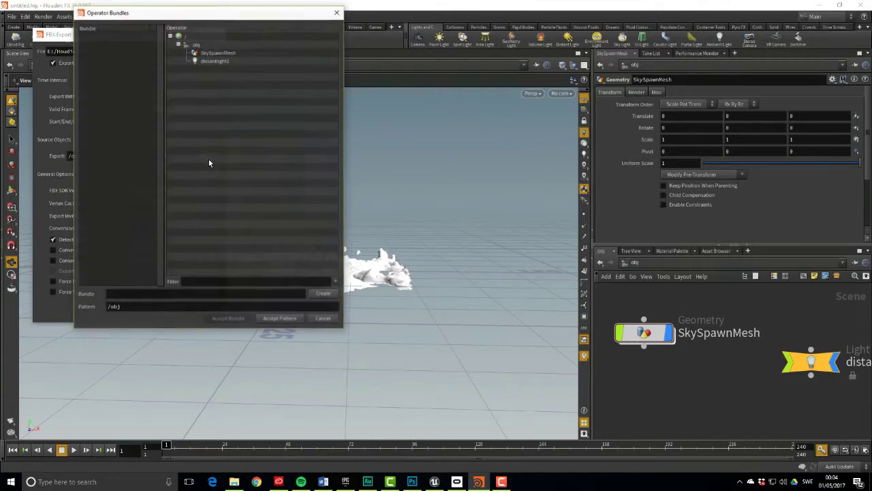
{"action": "left_click", "coordinate": [227, 54]}
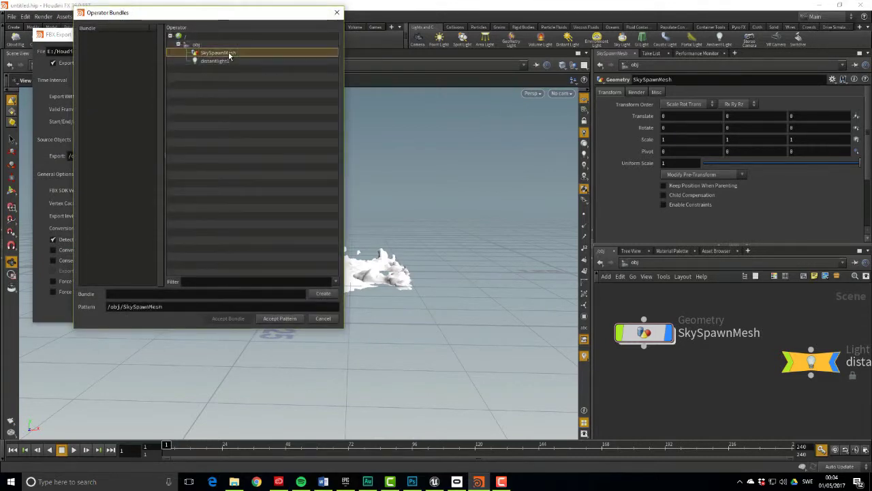
{"action": "left_click", "coordinate": [281, 319]}
{"action": "left_click", "coordinate": [167, 312]}
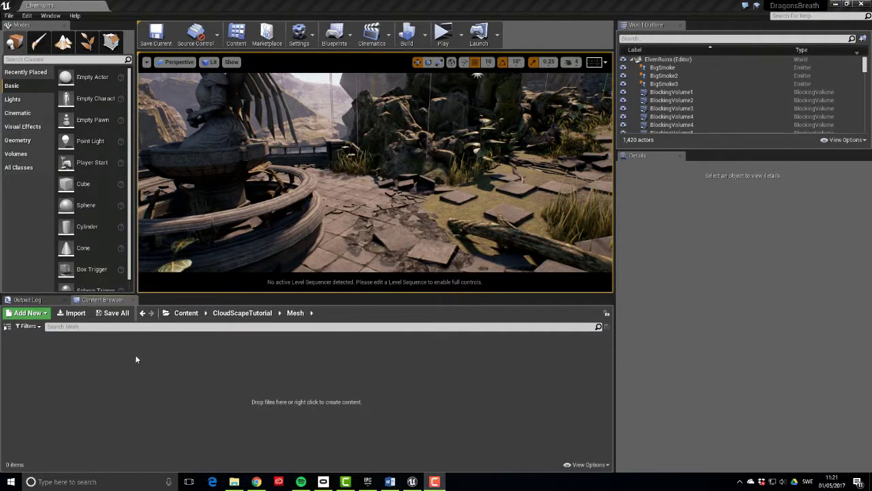
Import SkySpawnMesh_V001.fbx into the Mesh folder with Skeletal Mesh ticked
{"action": "right_click", "coordinate": [136, 359]}
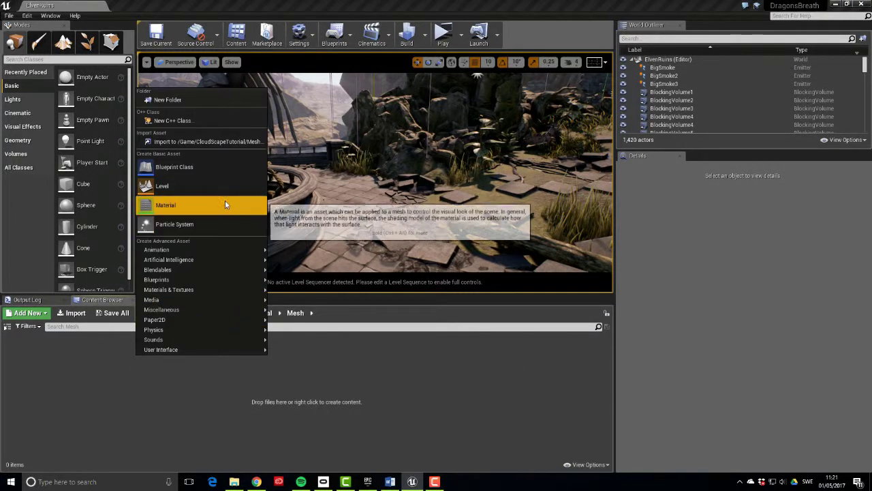
{"action": "left_click", "coordinate": [219, 142]}
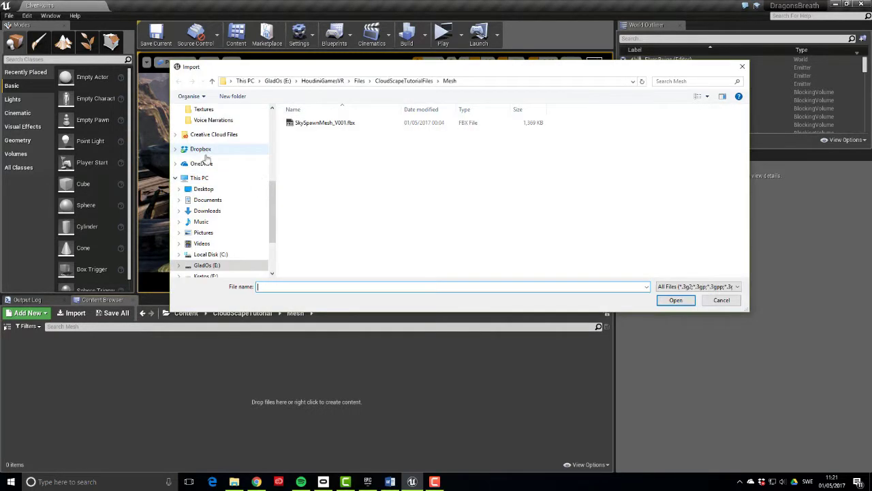
{"action": "left_click", "coordinate": [401, 124]}
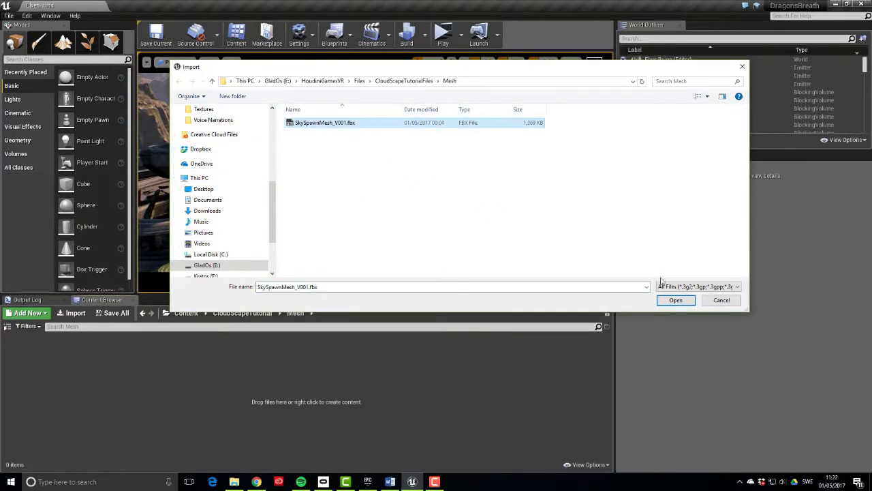
{"action": "left_click", "coordinate": [673, 299]}
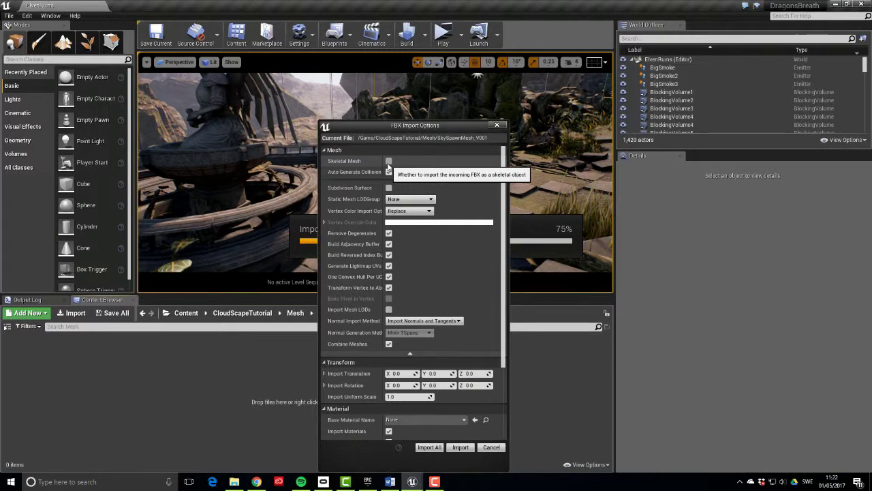
{"action": "left_click", "coordinate": [389, 161]}
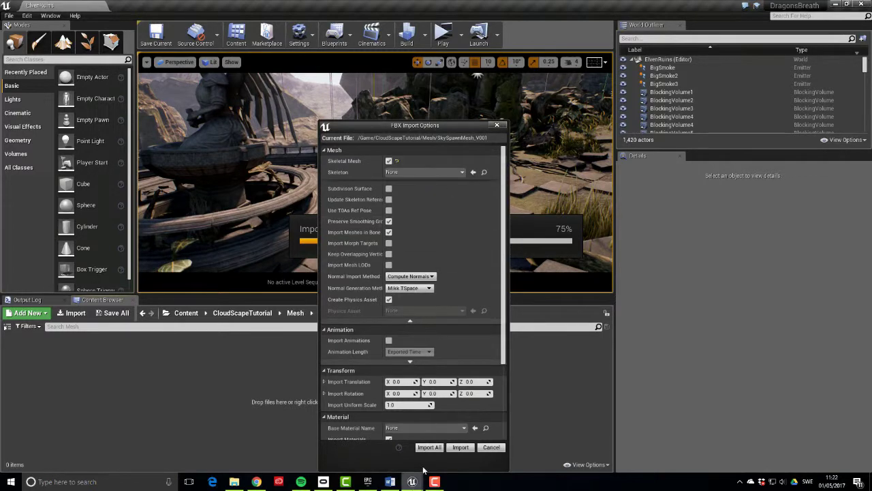
{"action": "left_click", "coordinate": [461, 447]}
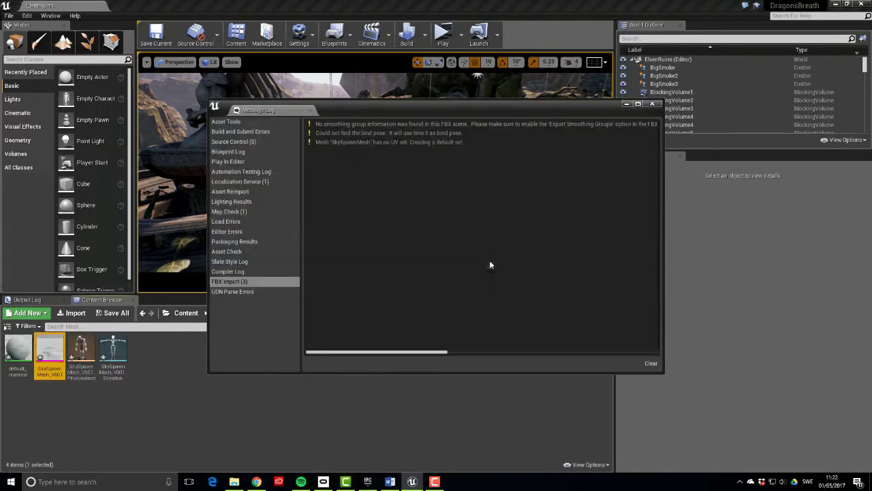
Dismiss the import log and inspect the imported mesh, skeleton and physics assets
{"action": "left_click", "coordinate": [655, 109]}
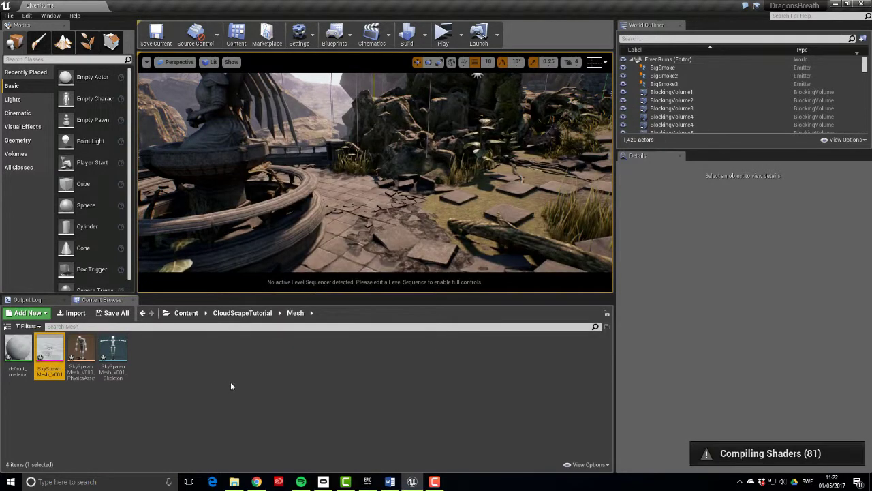
{"action": "left_click", "coordinate": [231, 383]}
{"action": "left_click", "coordinate": [81, 349]}
{"action": "left_click", "coordinate": [113, 349]}
{"action": "left_click", "coordinate": [47, 353]}
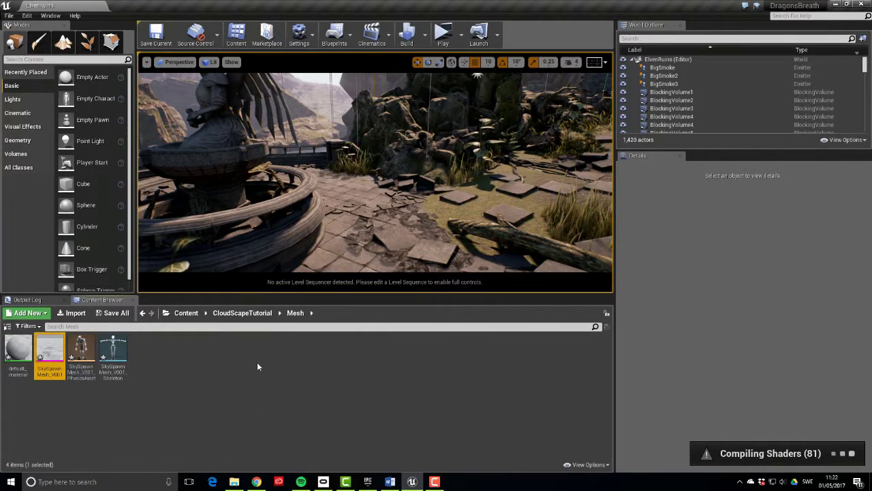
Create a particle system named FX_CloudScape_01 in the CloudScapeTutorial Particles folder and open it
{"action": "left_click", "coordinate": [242, 313]}
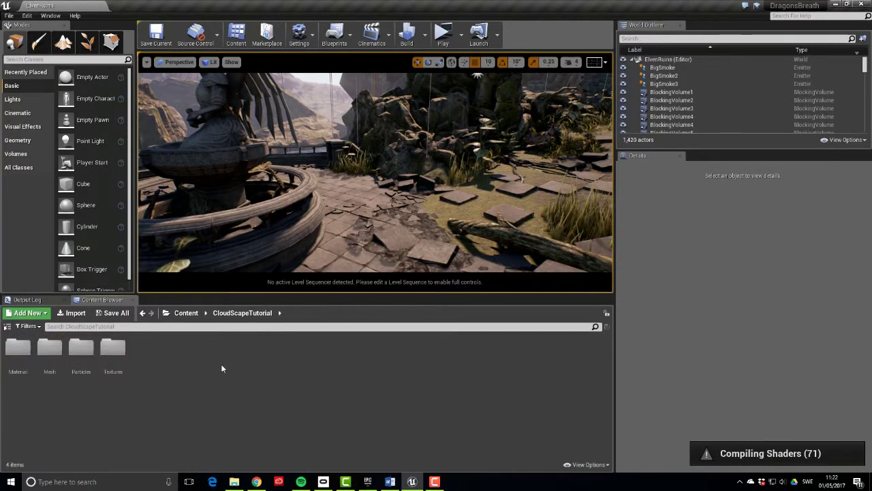
{"action": "double_click", "coordinate": [81, 349]}
{"action": "right_click", "coordinate": [151, 367]}
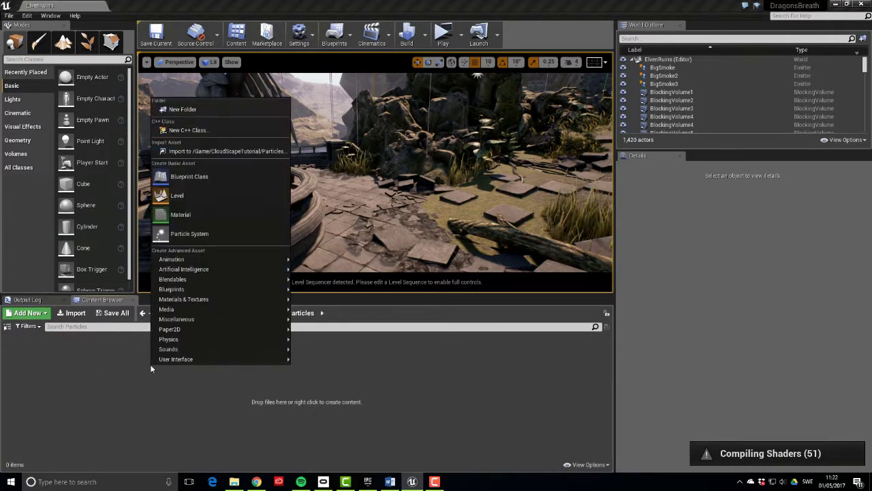
{"action": "left_click", "coordinate": [201, 232]}
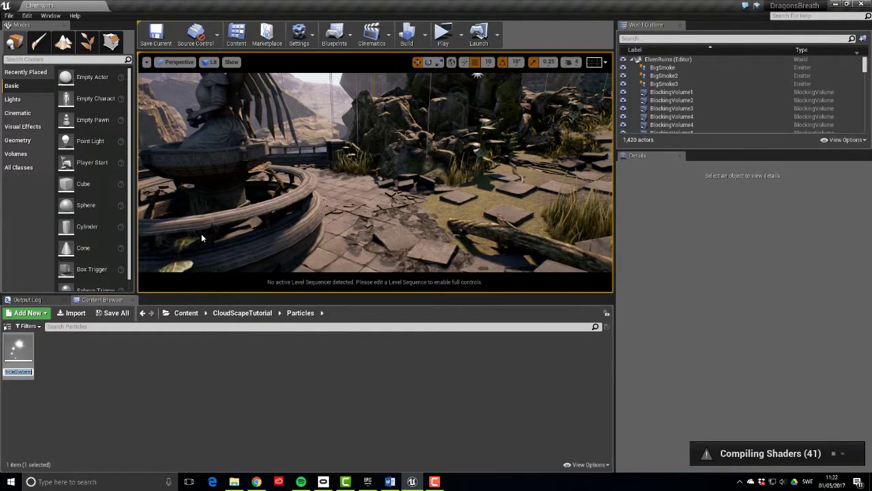
{"action": "type", "text": "FX_"}
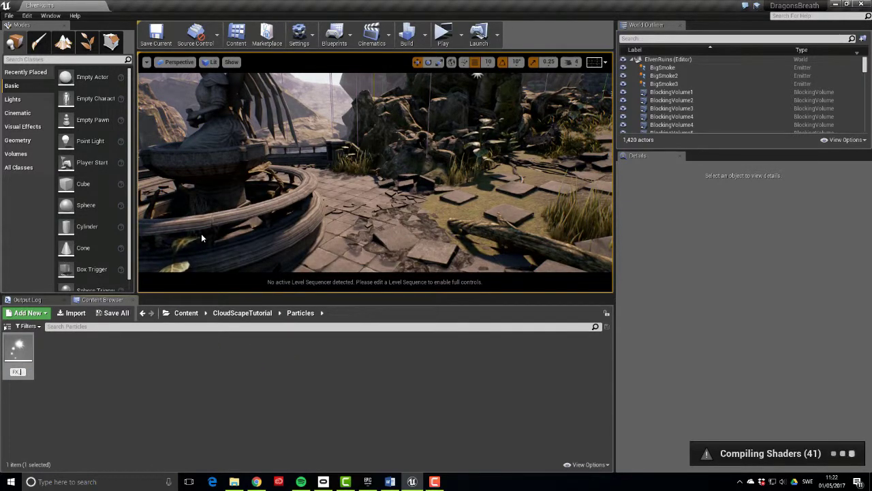
{"action": "type", "text": "Cloud"}
{"action": "type", "text": "Scape_01"}
{"action": "key", "text": "Return"}
{"action": "key", "text": "Return"}
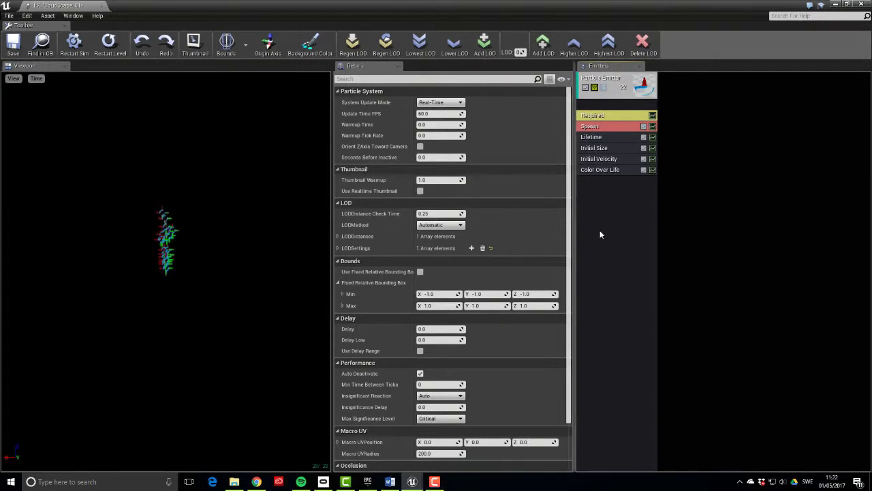
Set the emitter's Required Emitter Loops to 1
{"action": "left_click", "coordinate": [616, 117]}
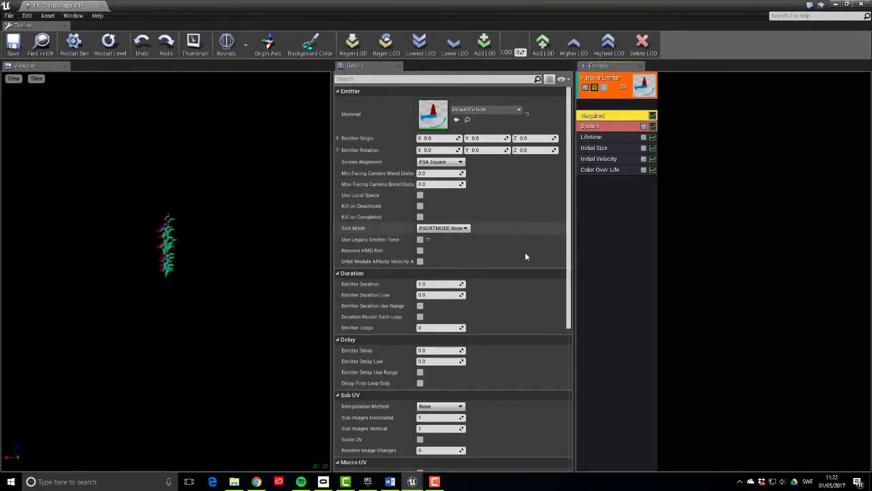
{"action": "left_click", "coordinate": [453, 327]}
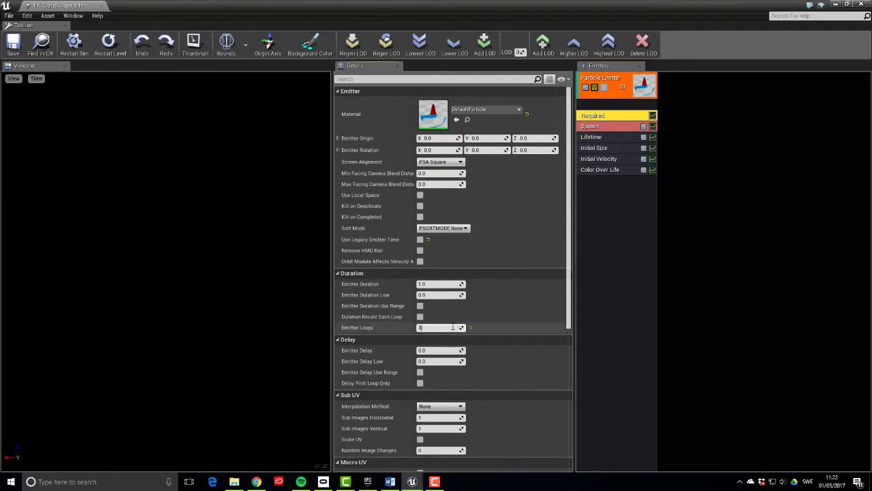
{"action": "type", "text": "1"}
{"action": "key", "text": "Return"}
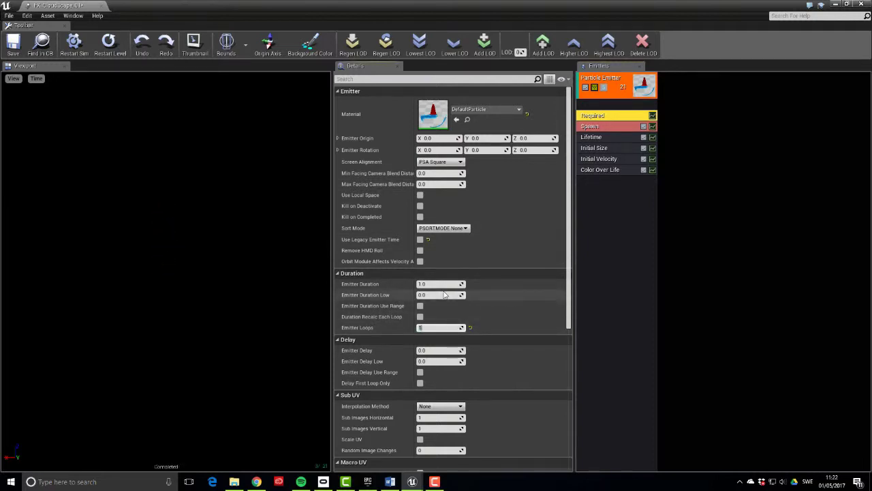
Set the Spawn rate constant to 0 and add a burst list entry of 100 particles
{"action": "left_click", "coordinate": [601, 127]}
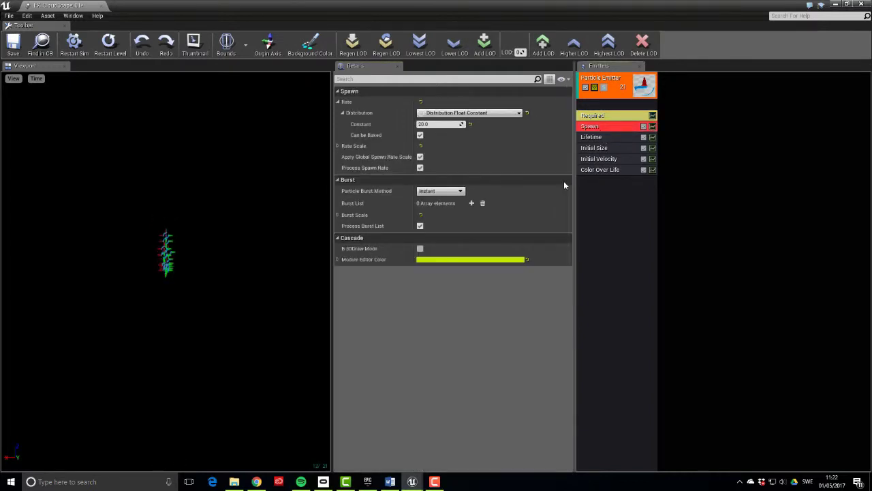
{"action": "left_click", "coordinate": [429, 124]}
{"action": "type", "text": "0"}
{"action": "key", "text": "Return"}
{"action": "left_click", "coordinate": [471, 203]}
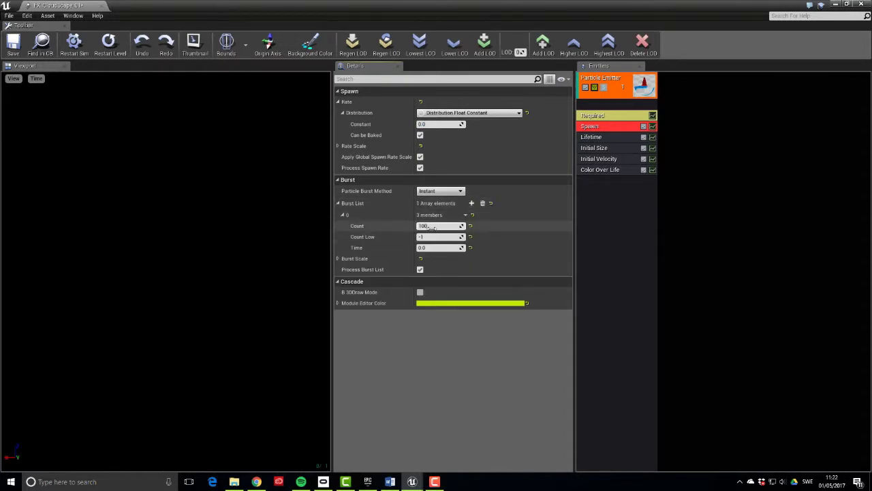
{"action": "key", "text": "Return"}
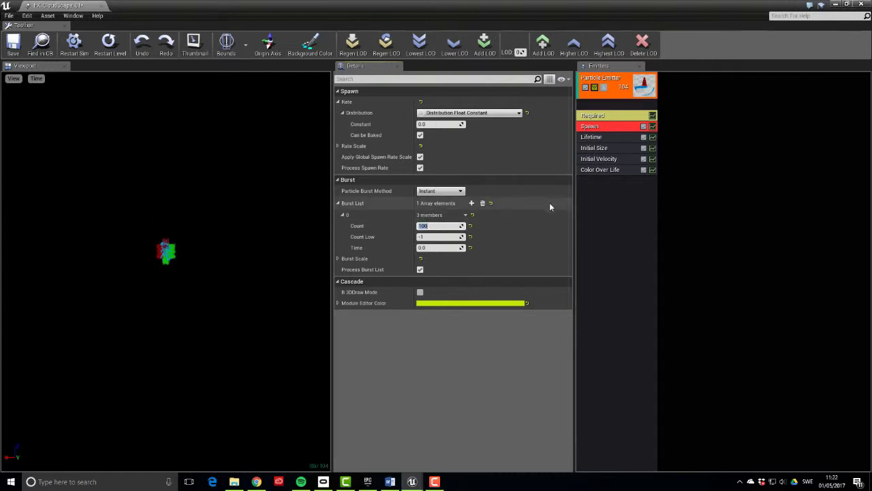
{"action": "left_click", "coordinate": [611, 139]}
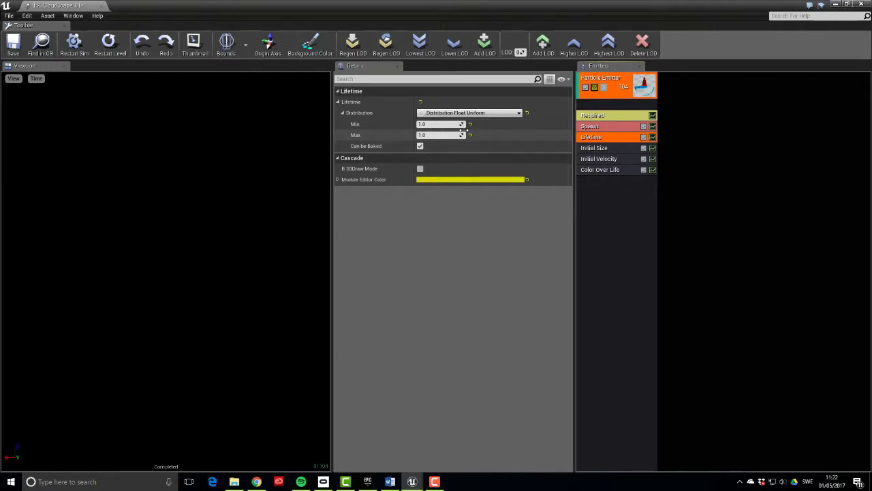
Change the Lifetime distribution to Distribution Float Constant
{"action": "left_click", "coordinate": [518, 113]}
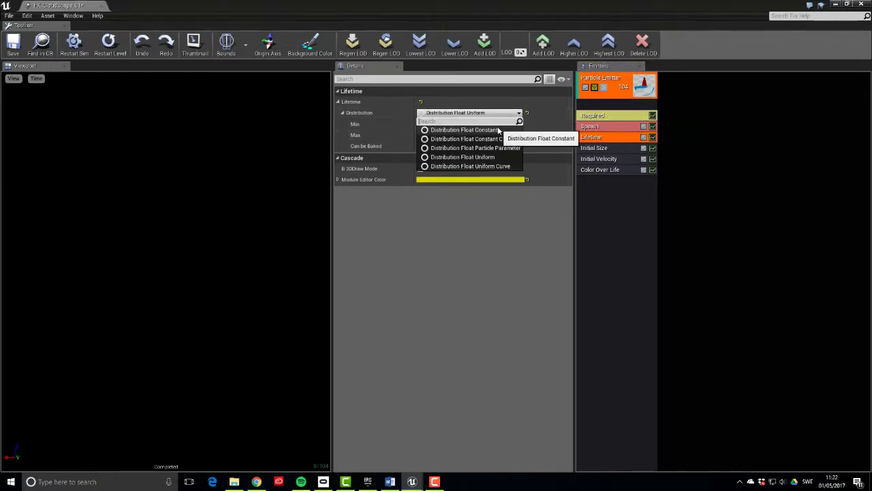
{"action": "left_click", "coordinate": [518, 128]}
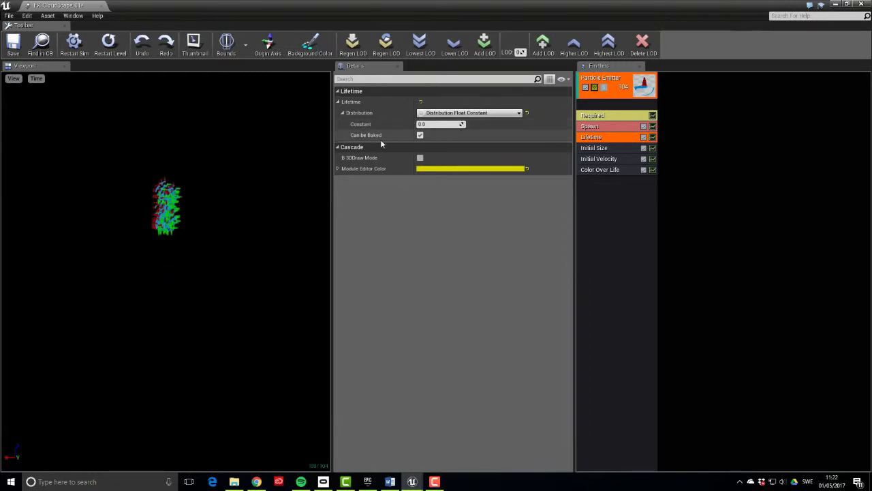
{"action": "left_click", "coordinate": [610, 182]}
Delete the Initial Velocity and Color Over Life modules from the emitter
{"action": "left_click", "coordinate": [617, 159]}
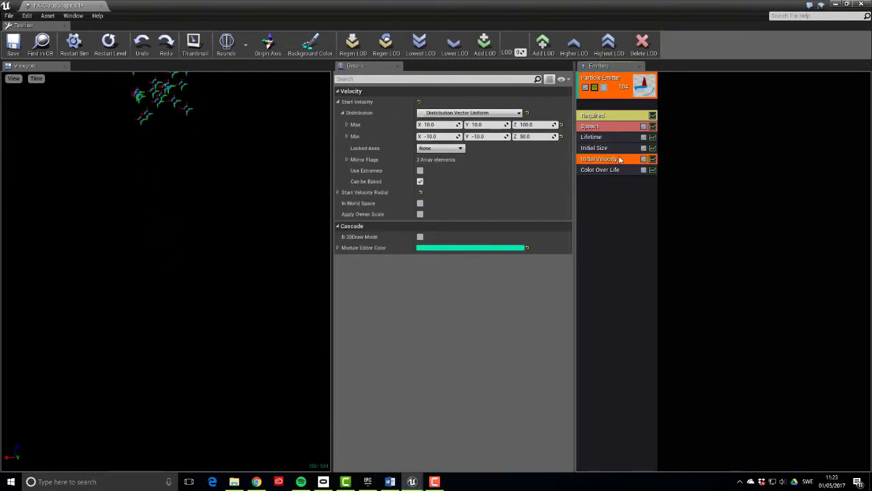
{"action": "key", "text": "Delete"}
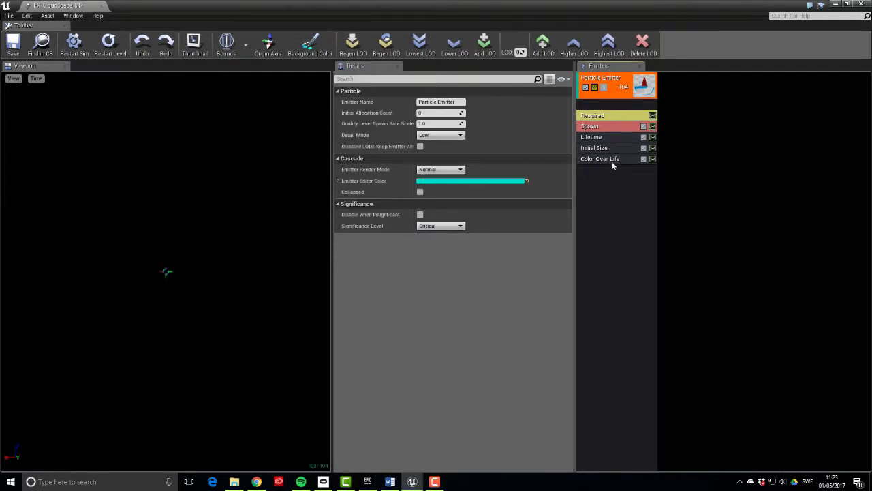
{"action": "left_click", "coordinate": [612, 163]}
{"action": "key", "text": "Delete"}
{"action": "left_click_drag", "start_coordinate": [171, 272], "coordinate": [180, 252]}
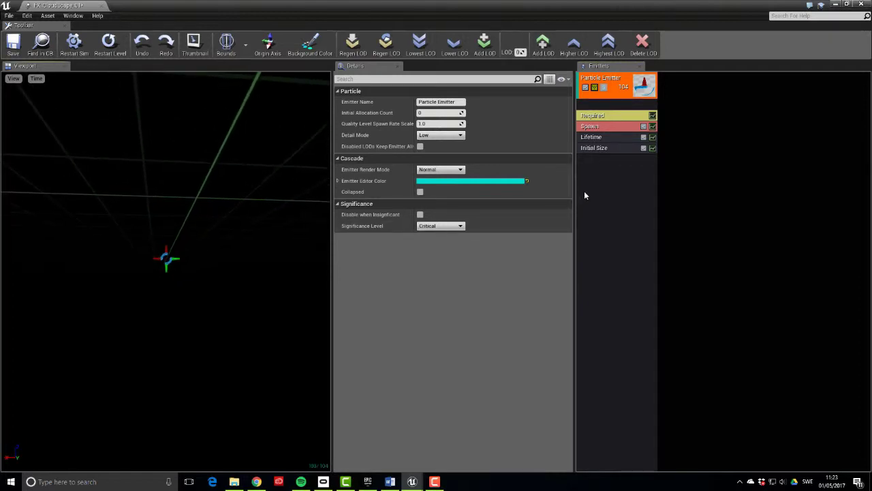
Add a Skel Vert/Surf Location module using Surfaces with Skel Mesh Actor Param Name SkyActor
{"action": "right_click", "coordinate": [585, 180]}
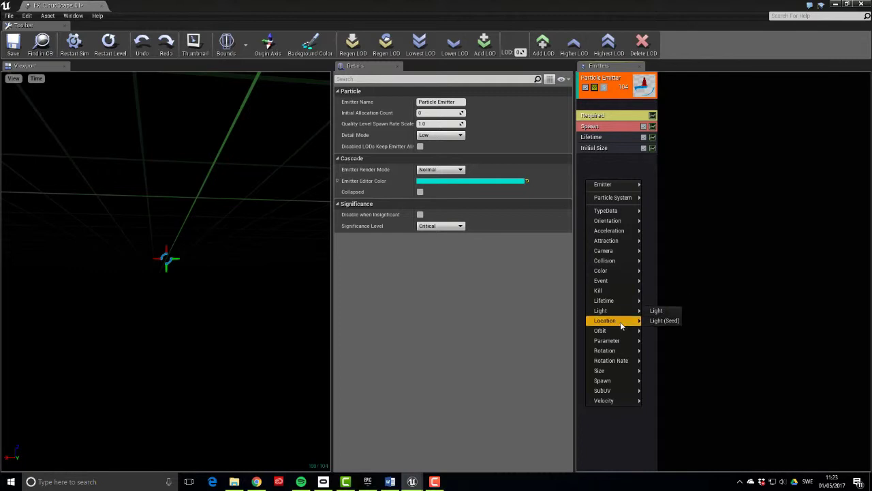
{"action": "mouse_move", "coordinate": [621, 326]}
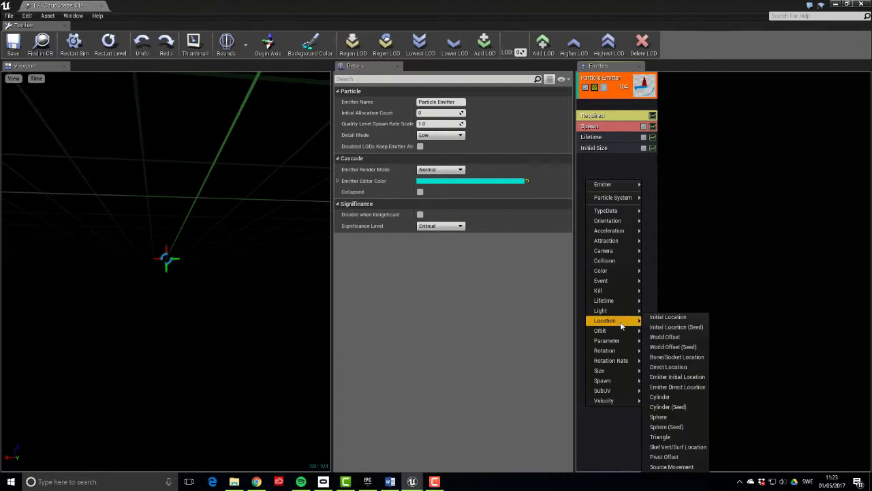
{"action": "left_click", "coordinate": [680, 446]}
{"action": "left_click", "coordinate": [598, 160]}
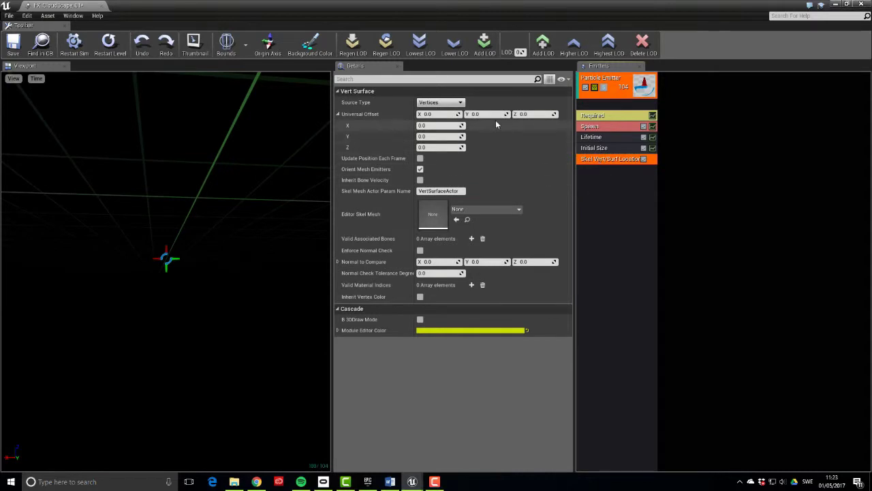
{"action": "left_click", "coordinate": [461, 103]}
{"action": "left_click", "coordinate": [457, 117]}
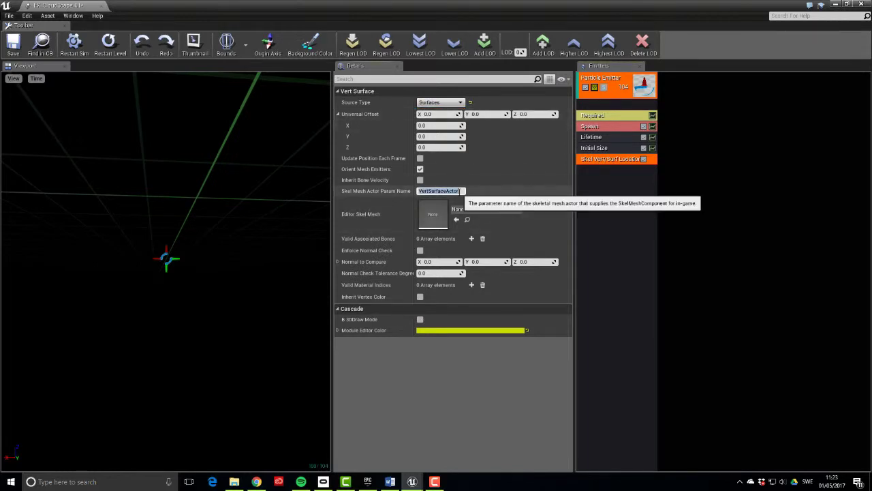
{"action": "type", "text": "SkyActor"}
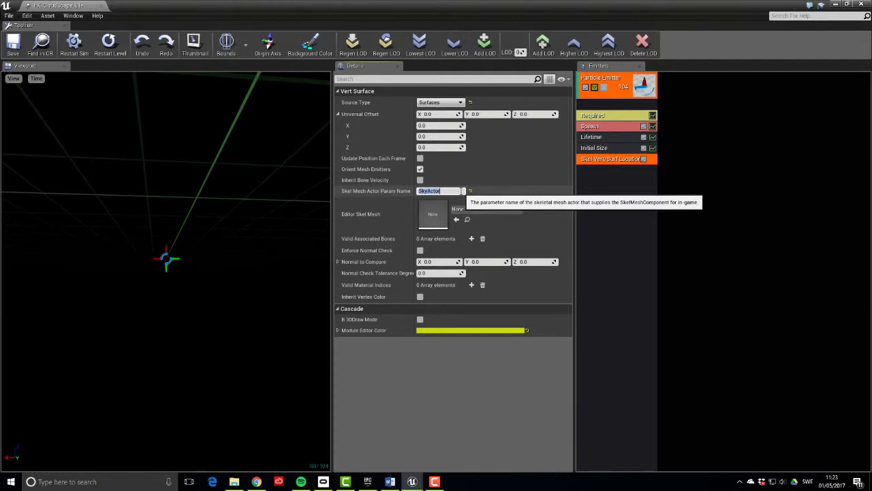
{"action": "left_click", "coordinate": [702, 207]}
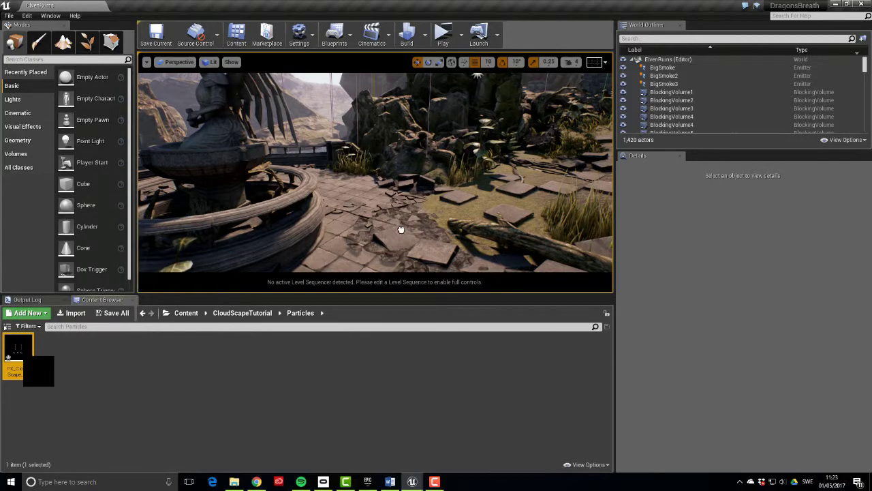
Place FX_CloudScape_01 into the level and frame the view on it
{"action": "left_click_drag", "start_coordinate": [400, 231], "coordinate": [402, 192]}
{"action": "key", "text": "f"}
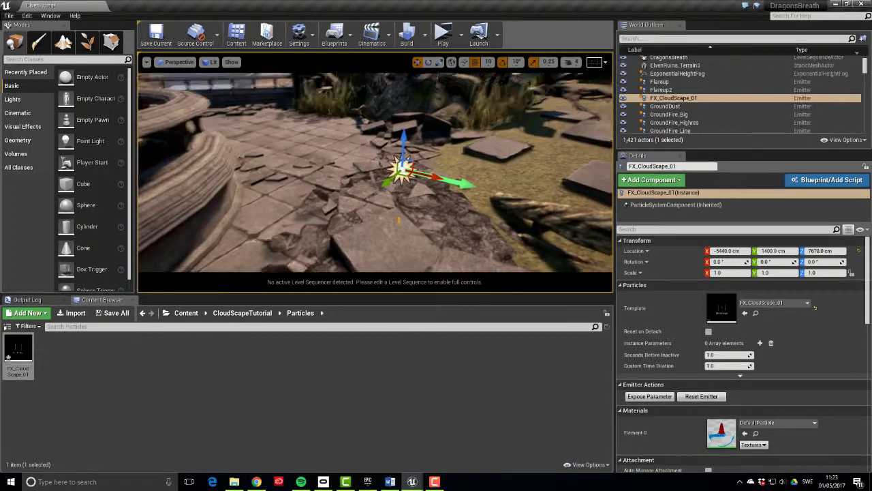
{"action": "left_click_drag", "start_coordinate": [402, 192], "coordinate": [272, 225], "text": "alt"}
Drag SkySpawnMesh_V001 from the Mesh folder into the level near the emitter
{"action": "left_click", "coordinate": [244, 313]}
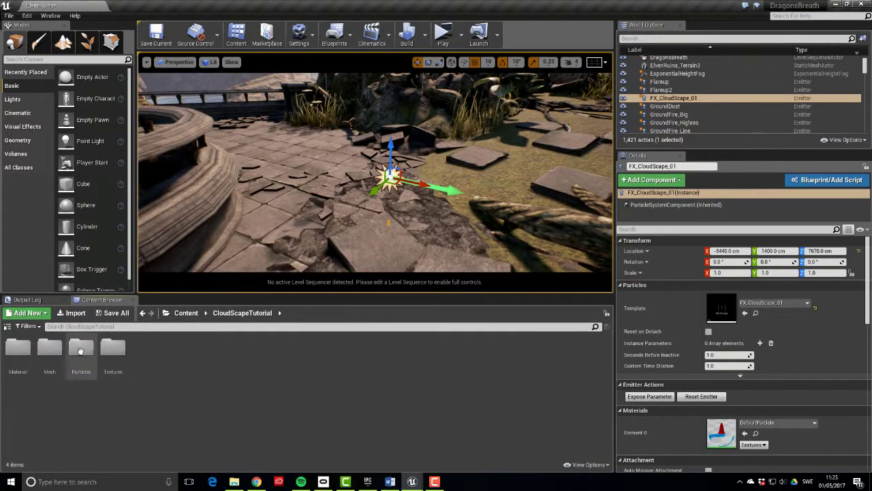
{"action": "double_click", "coordinate": [49, 349]}
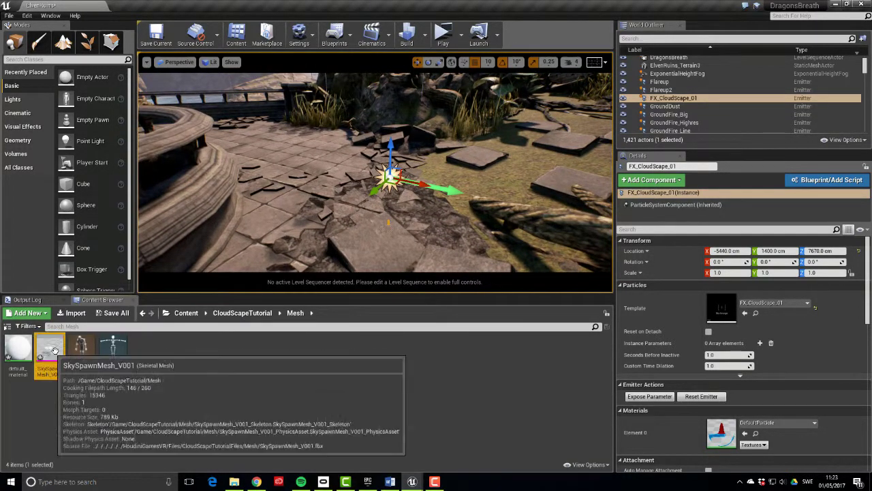
{"action": "left_click_drag", "start_coordinate": [60, 377], "coordinate": [333, 192]}
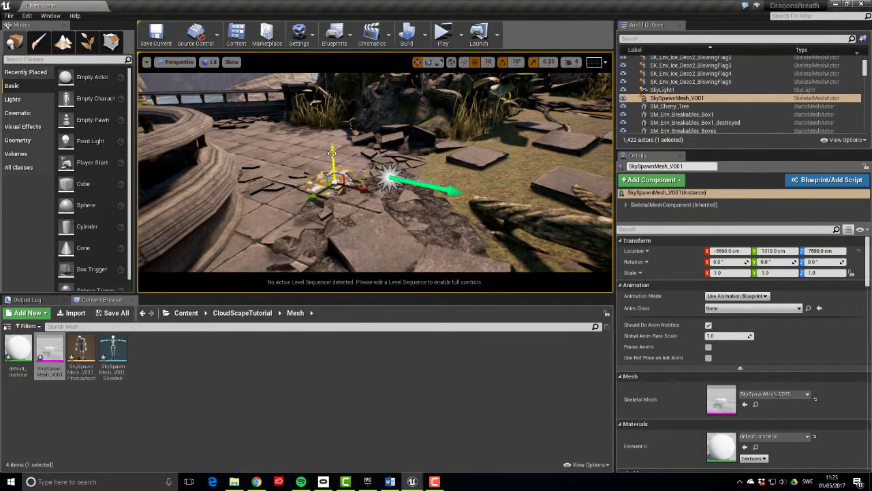
{"action": "left_click", "coordinate": [327, 205]}
{"action": "left_click", "coordinate": [324, 103]}
{"action": "right_click_drag", "start_coordinate": [325, 103], "coordinate": [324, 68]}
Set SkySpawnMesh_V001's scale to 10 on X, Y and Z
{"action": "left_click", "coordinate": [726, 273]}
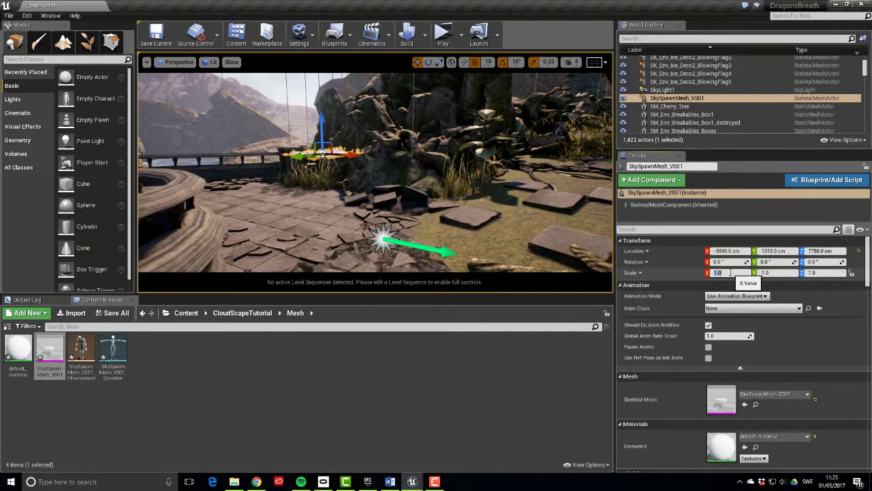
{"action": "type", "text": "10"}
{"action": "key", "text": "Tab"}
{"action": "type", "text": "10"}
{"action": "key", "text": "Tab"}
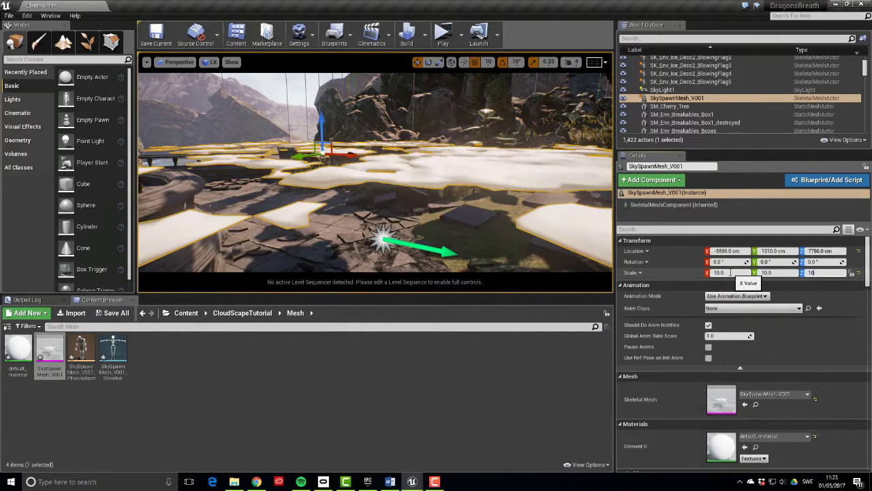
{"action": "type", "text": "10"}
{"action": "key", "text": "Return"}
{"action": "right_click_drag", "start_coordinate": [239, 89], "coordinate": [214, 133]}
Add an Actor-type instance parameter named SkyActor to FX_CloudScape_01
{"action": "left_click", "coordinate": [397, 235]}
{"action": "right_click_drag", "start_coordinate": [396, 235], "coordinate": [397, 252]}
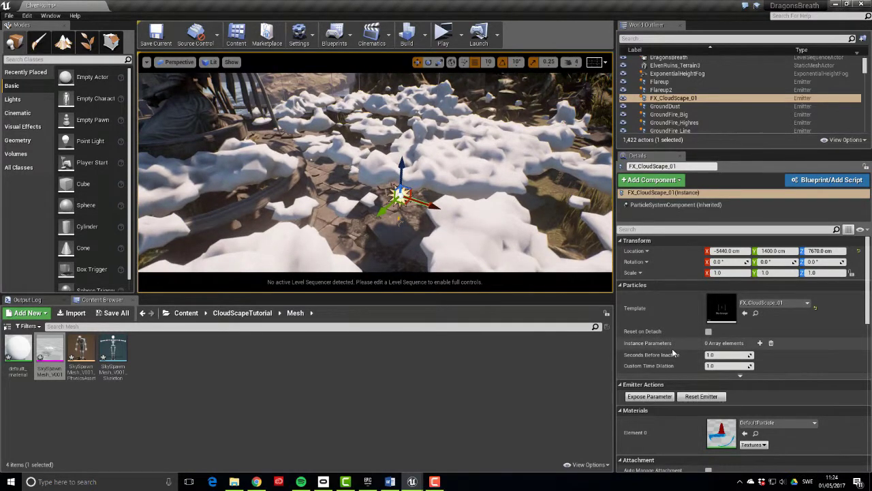
{"action": "left_click", "coordinate": [760, 343]}
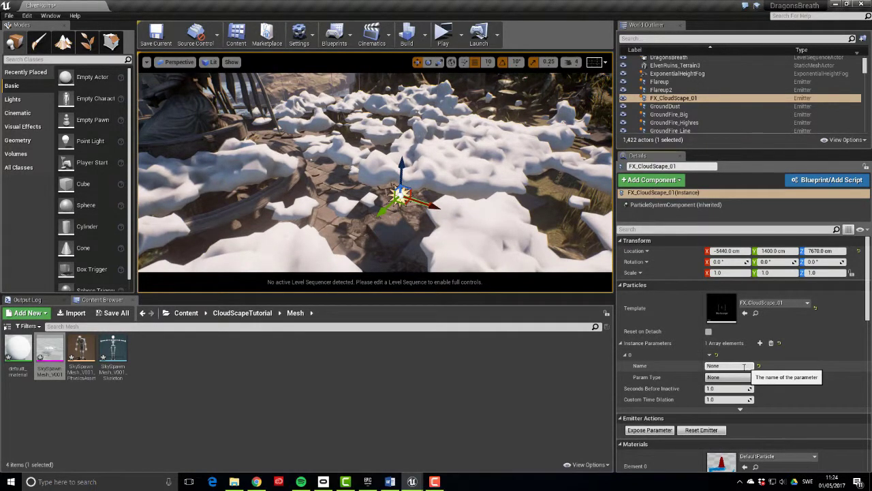
{"action": "left_click", "coordinate": [741, 367]}
{"action": "type", "text": "SkyActor"}
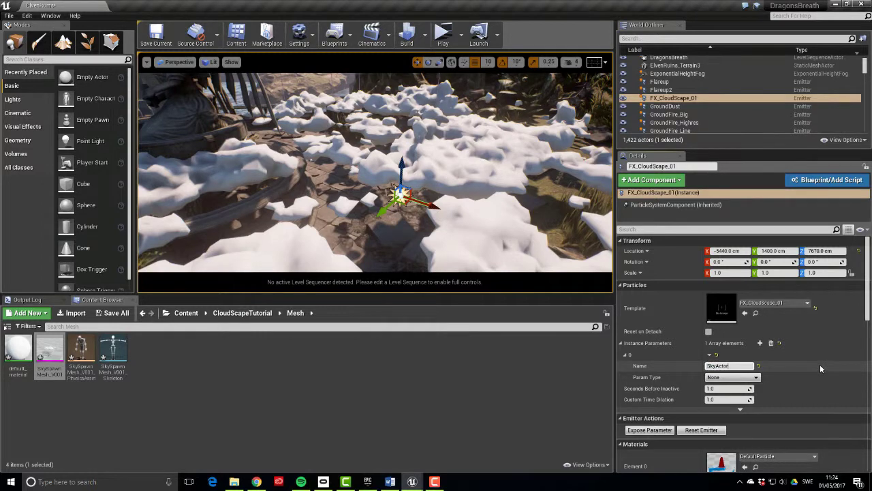
{"action": "key", "text": "Return"}
{"action": "left_click", "coordinate": [756, 377]}
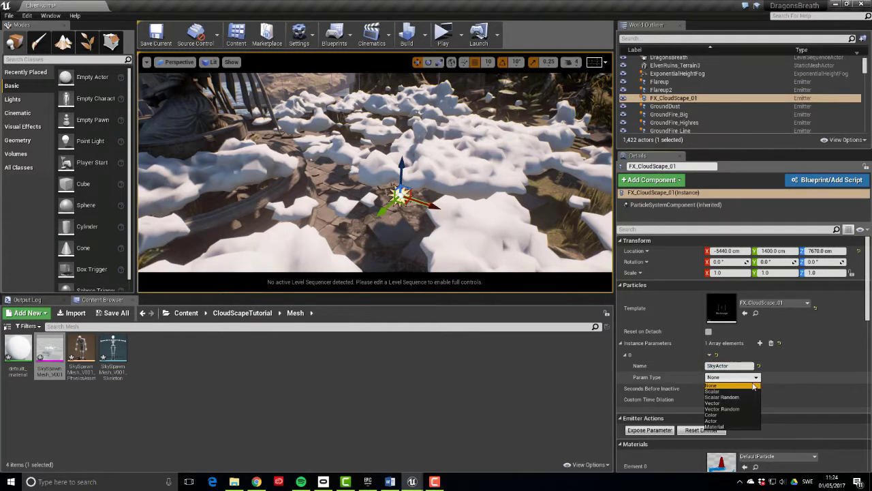
{"action": "left_click", "coordinate": [722, 421]}
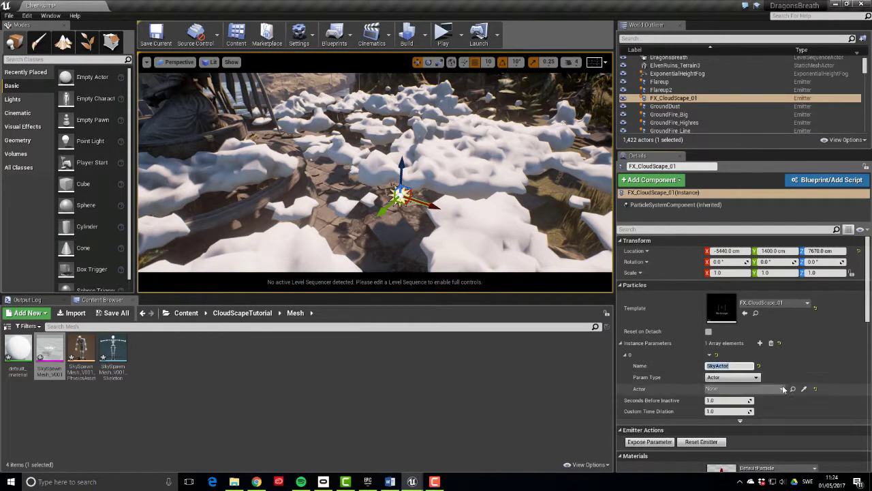
Assign SkySpawnMesh_V001 to SkyActor and select the cloud mesh in the viewport
{"action": "left_click", "coordinate": [781, 388]}
{"action": "type", "text": "skym"}
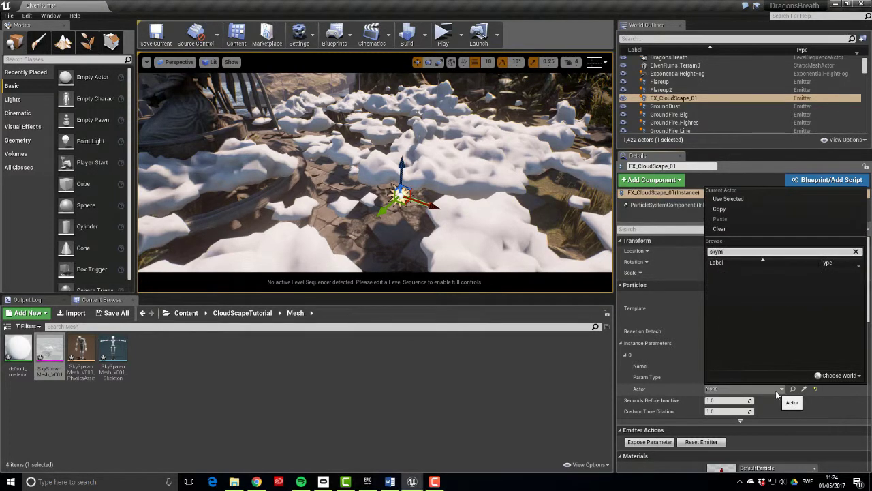
{"action": "key", "text": "BackSpace"}
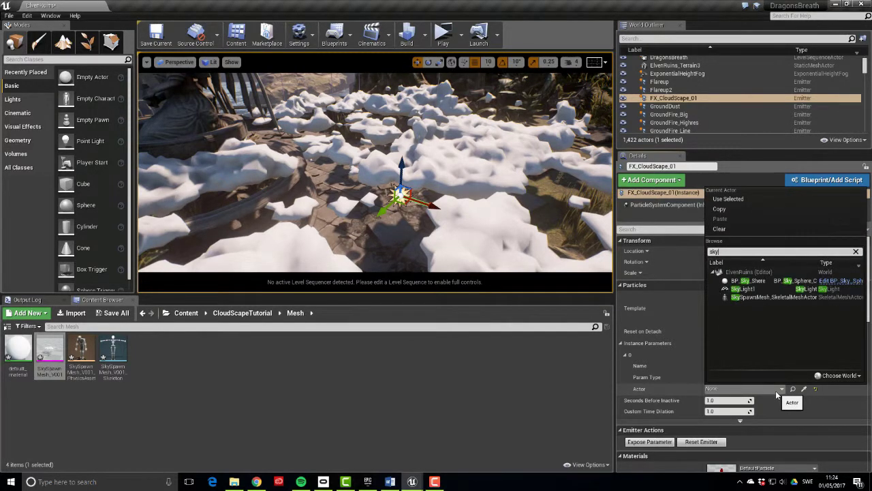
{"action": "left_click", "coordinate": [757, 298]}
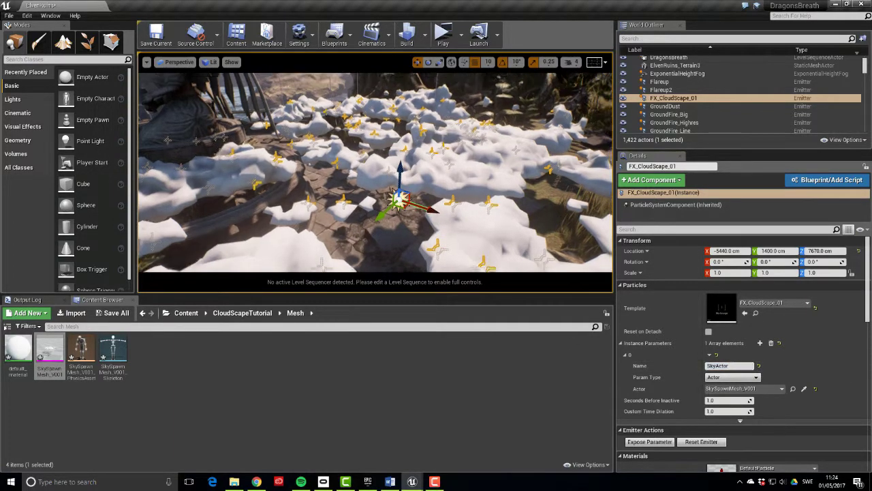
{"action": "left_click_drag", "start_coordinate": [375, 171], "coordinate": [447, 176], "text": "alt"}
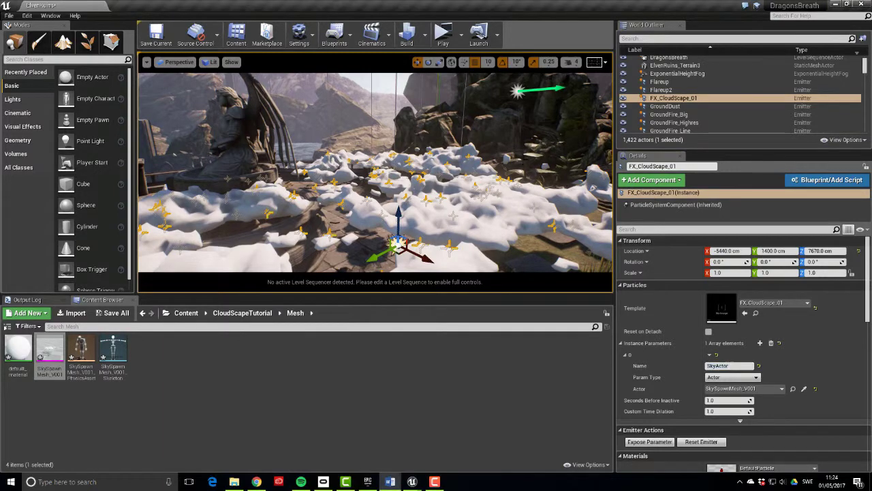
{"action": "left_click_drag", "start_coordinate": [448, 176], "coordinate": [485, 180], "text": "alt"}
{"action": "left_click", "coordinate": [468, 255]}
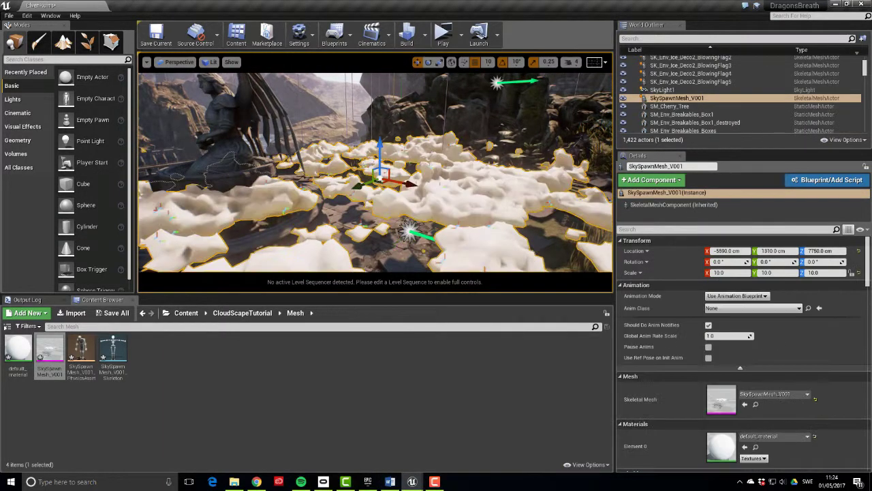
Turn off Render in Main Pass under Rendering for SkySpawnMesh_V001
{"action": "scroll", "coordinate": [750, 353], "scroll_direction": "down", "scroll_amount": 10}
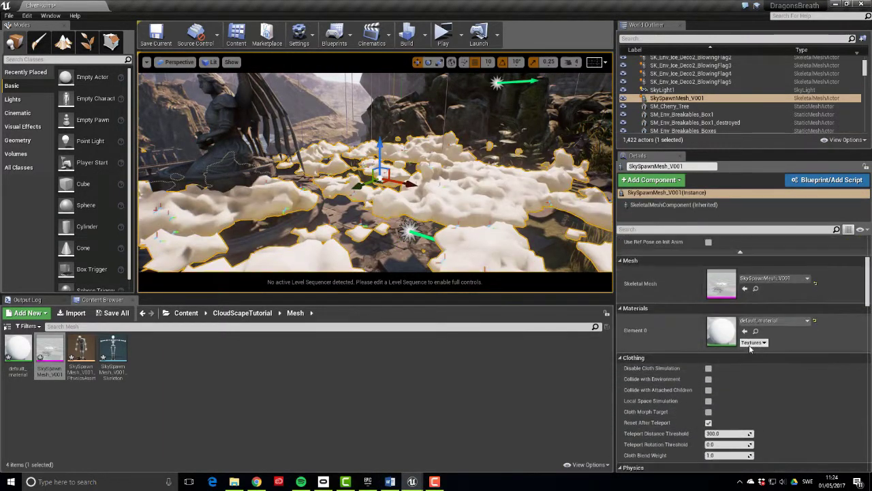
{"action": "scroll", "coordinate": [750, 347], "scroll_direction": "down", "scroll_amount": 5}
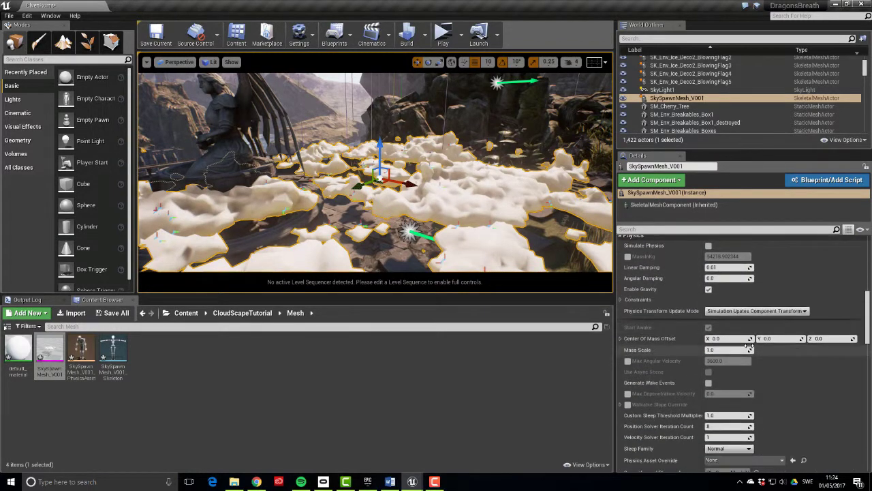
{"action": "scroll", "coordinate": [747, 340], "scroll_direction": "down", "scroll_amount": 10}
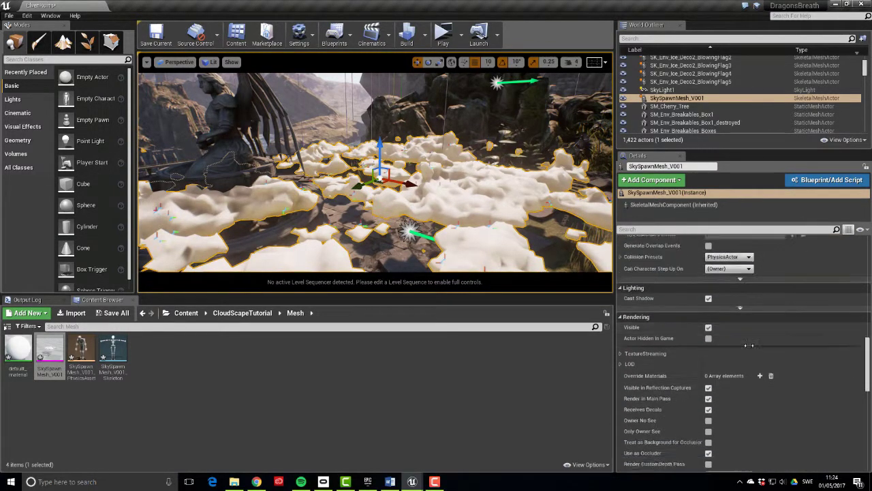
{"action": "scroll", "coordinate": [680, 281], "scroll_direction": "down", "scroll_amount": 1}
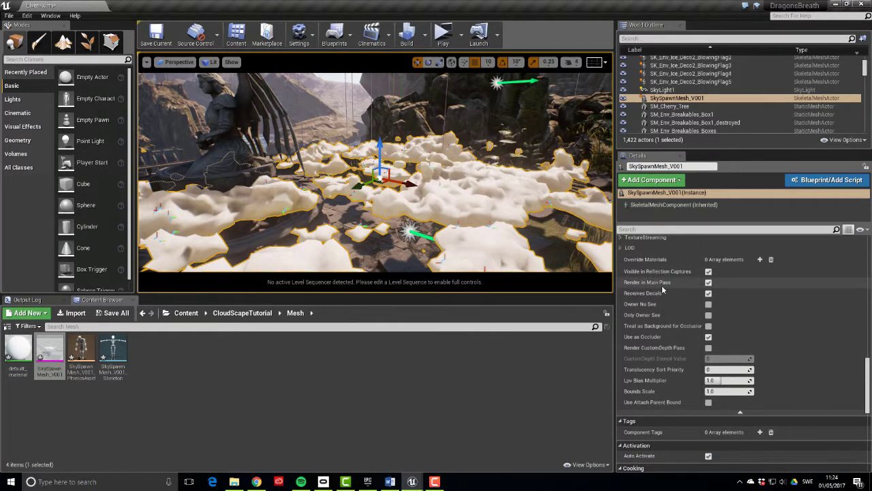
{"action": "left_click", "coordinate": [709, 282]}
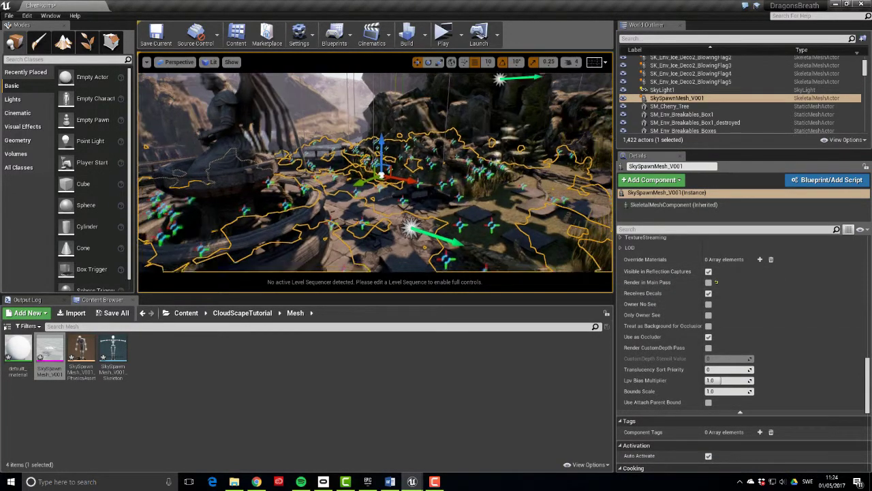
{"action": "right_click_drag", "start_coordinate": [375, 170], "coordinate": [265, 176]}
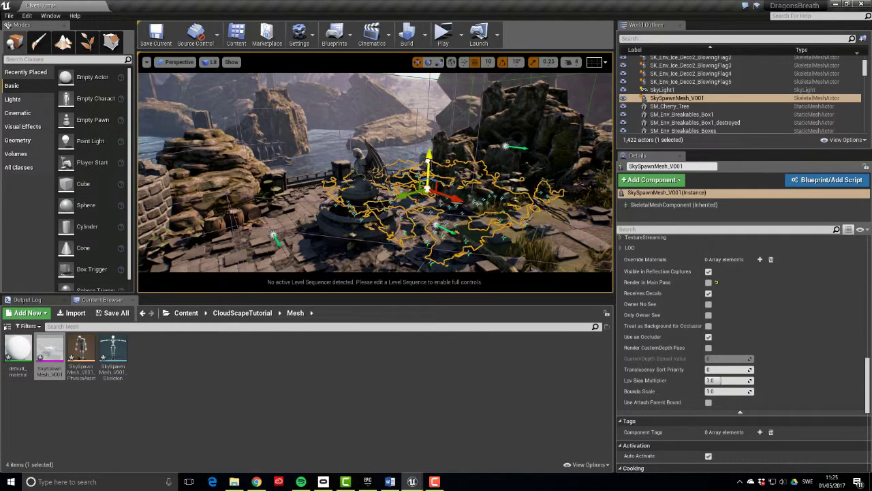
Set SkySpawnMesh_V001's locked X scale to 500 so Y and Z follow
{"action": "scroll", "coordinate": [750, 349], "scroll_direction": "down", "scroll_amount": 10}
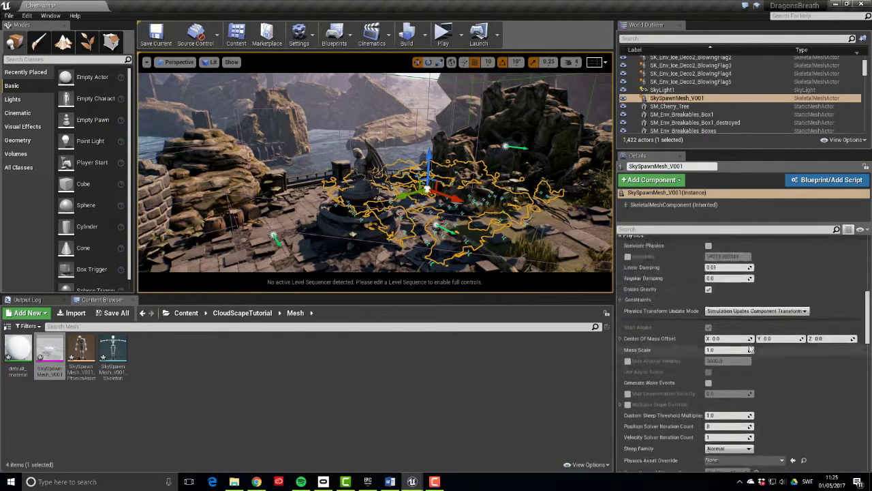
{"action": "scroll", "coordinate": [749, 348], "scroll_direction": "up", "scroll_amount": 10}
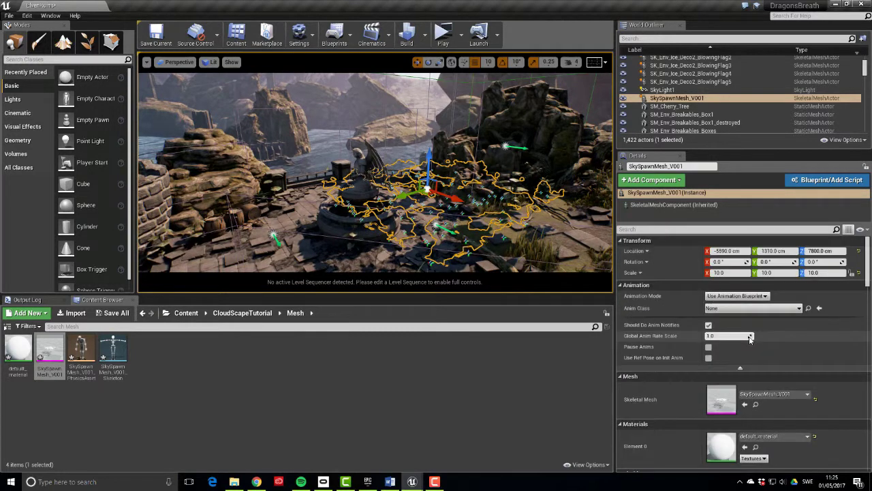
{"action": "left_click", "coordinate": [726, 273]}
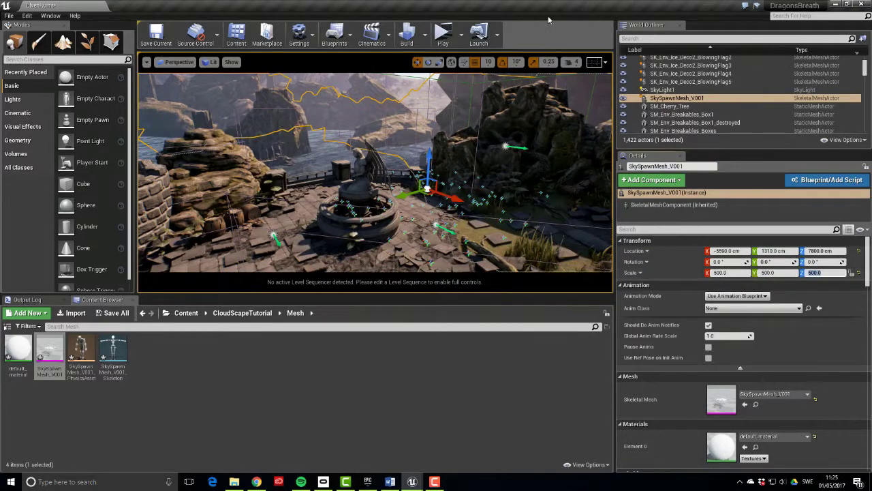
{"action": "right_click_drag", "start_coordinate": [375, 178], "coordinate": [409, 170]}
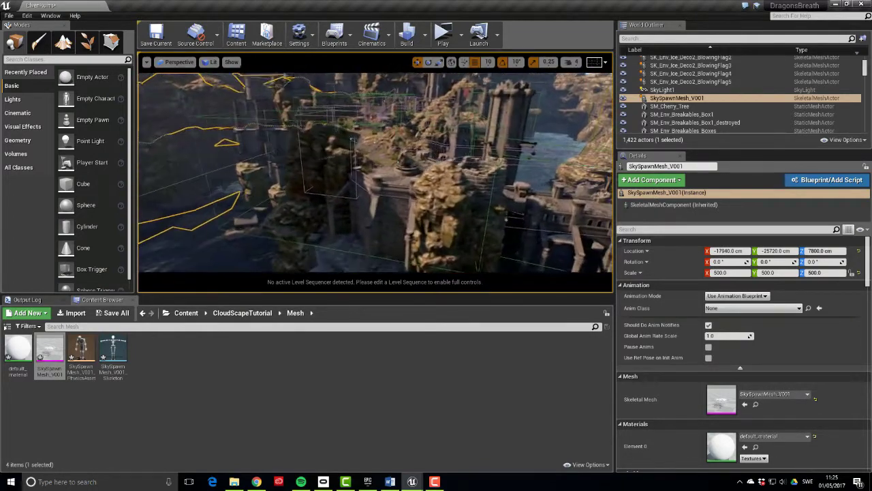
Find FX_CloudScape_01 in the Outliner by searching 'clo' and open it in Cascade
{"action": "left_click", "coordinate": [653, 39]}
{"action": "type", "text": "clo"}
{"action": "double_click", "coordinate": [673, 68]}
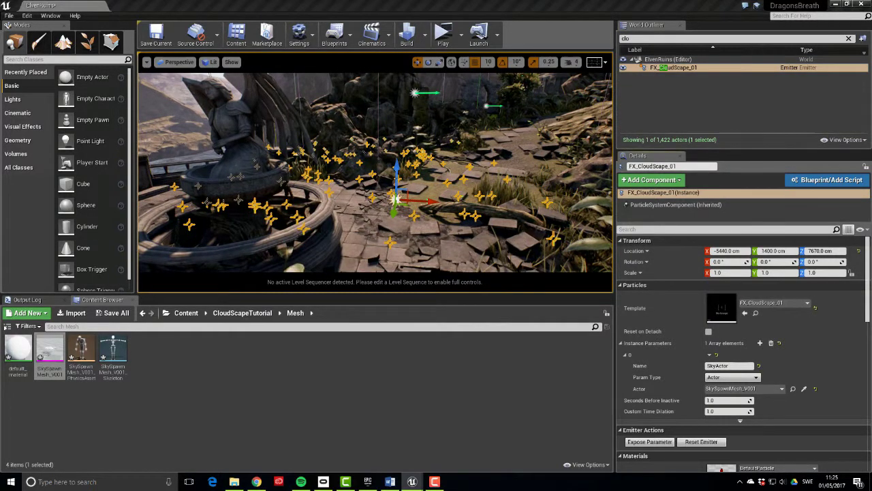
{"action": "double_click", "coordinate": [722, 308]}
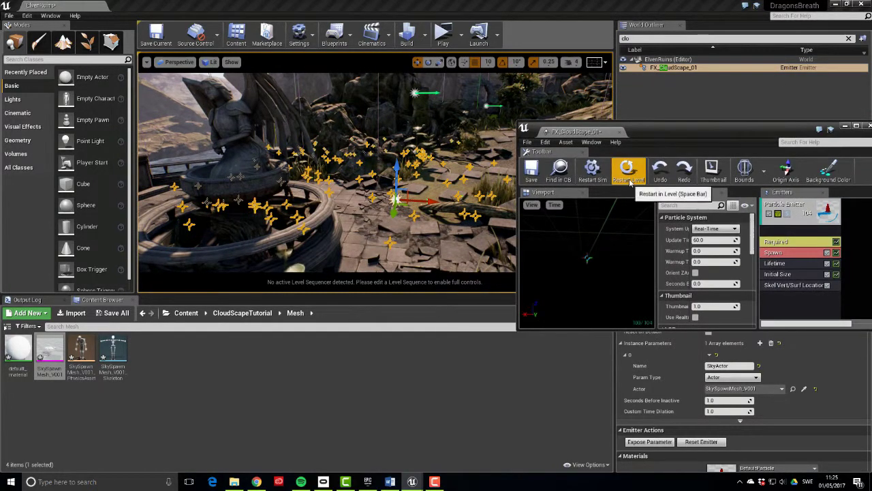
{"action": "right_click_drag", "start_coordinate": [355, 170], "coordinate": [422, 164]}
Set Initial Size Start Size Max X to 8000 and Min X to 5000
{"action": "left_click", "coordinate": [797, 273]}
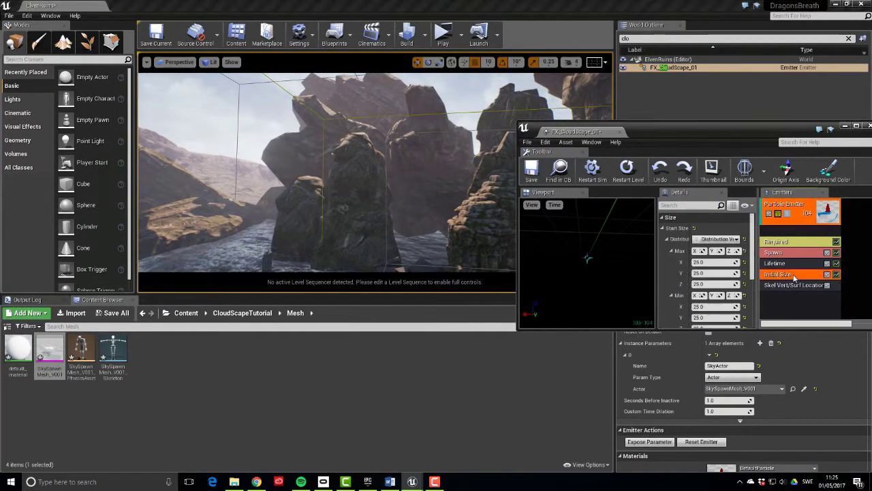
{"action": "left_click_drag", "start_coordinate": [742, 137], "coordinate": [724, 110]}
{"action": "left_click", "coordinate": [696, 235]}
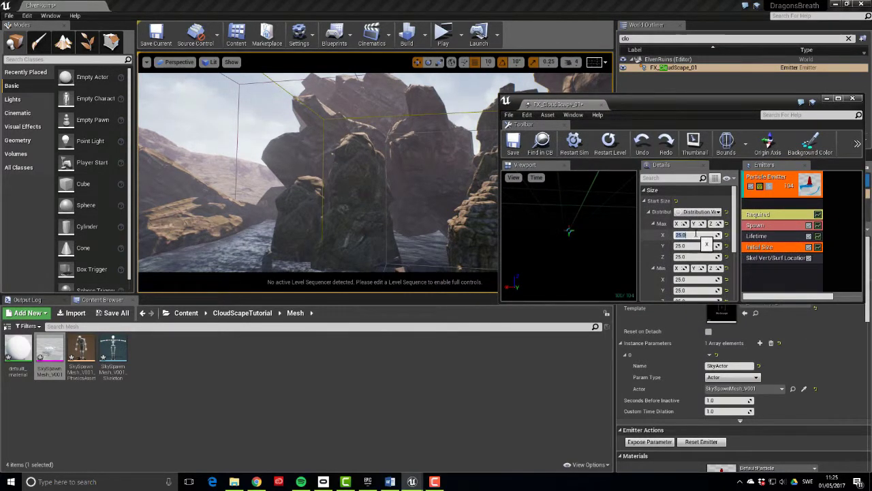
{"action": "type", "text": "8000"}
{"action": "key", "text": "Return"}
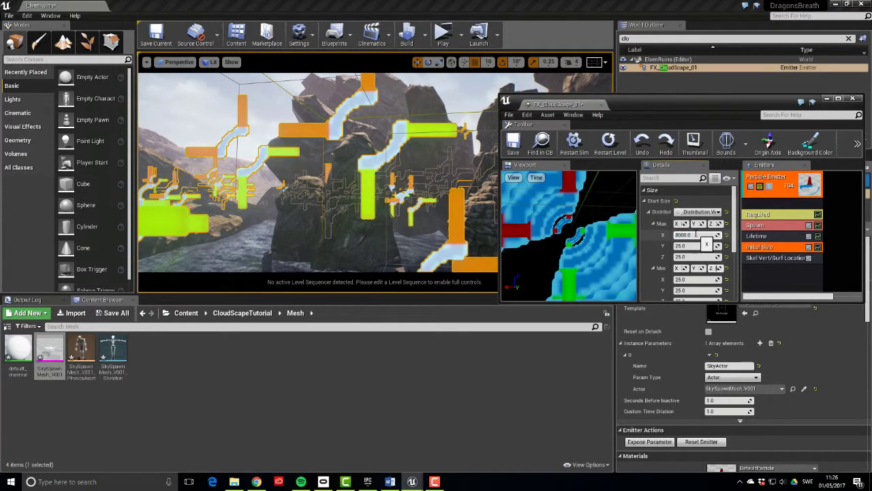
{"action": "key", "text": "Tab"}
{"action": "key", "text": "Tab"}
{"action": "key", "text": "Tab"}
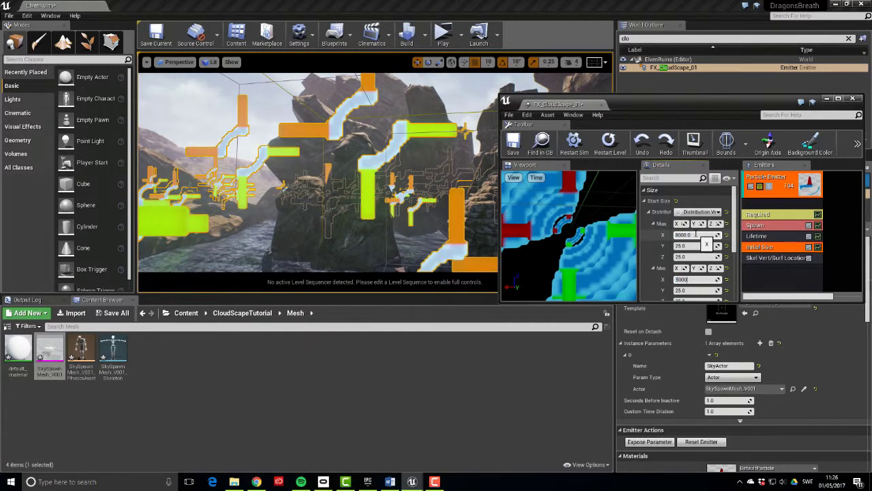
{"action": "key", "text": "Return"}
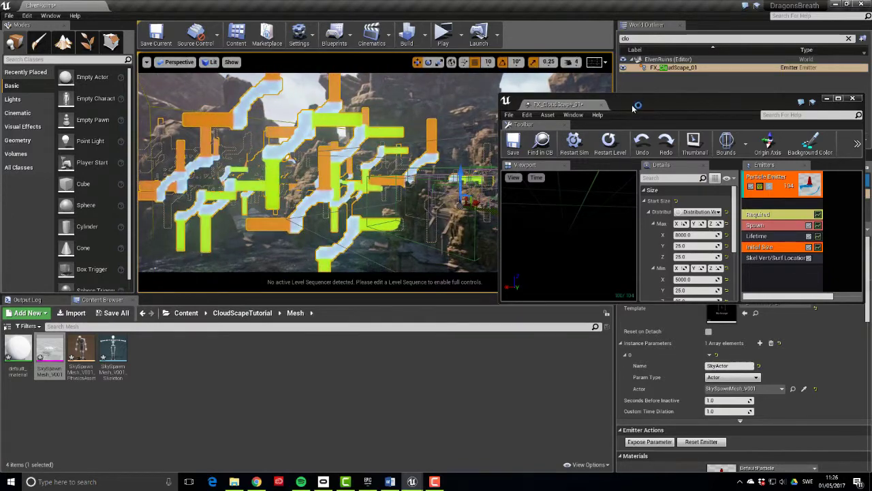
{"action": "left_click_drag", "start_coordinate": [633, 108], "coordinate": [329, 310]}
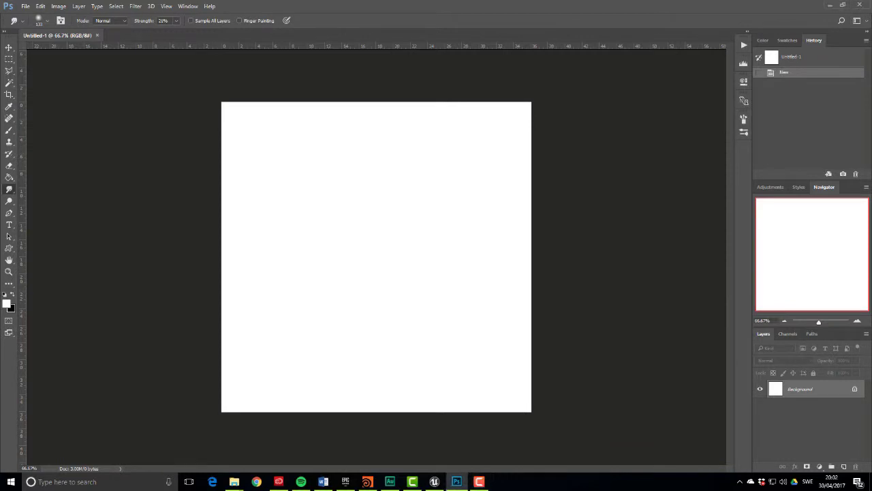
Show the grid over the Untitled-1 canvas via View > Show > Grid
{"action": "left_click", "coordinate": [169, 7]}
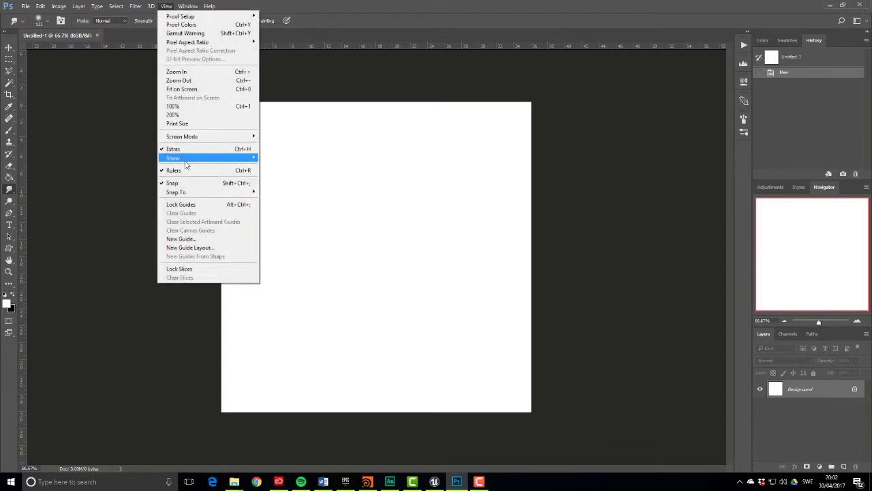
{"action": "mouse_move", "coordinate": [185, 162]}
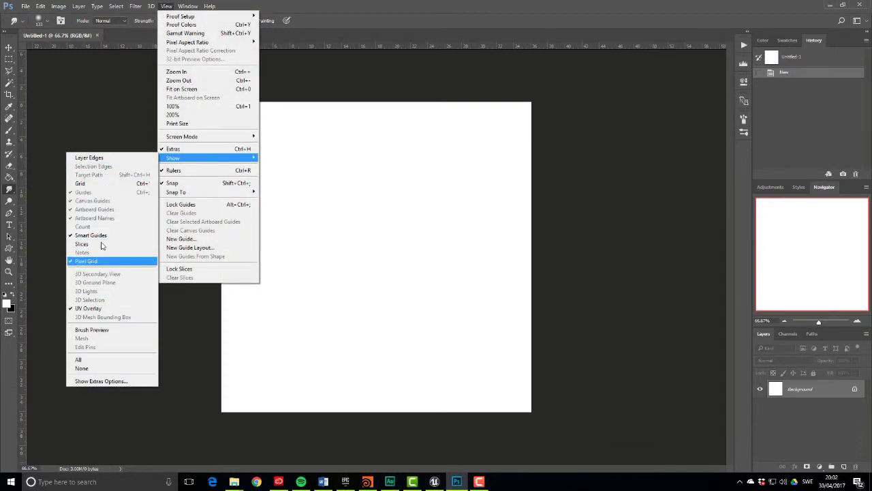
{"action": "left_click", "coordinate": [96, 184]}
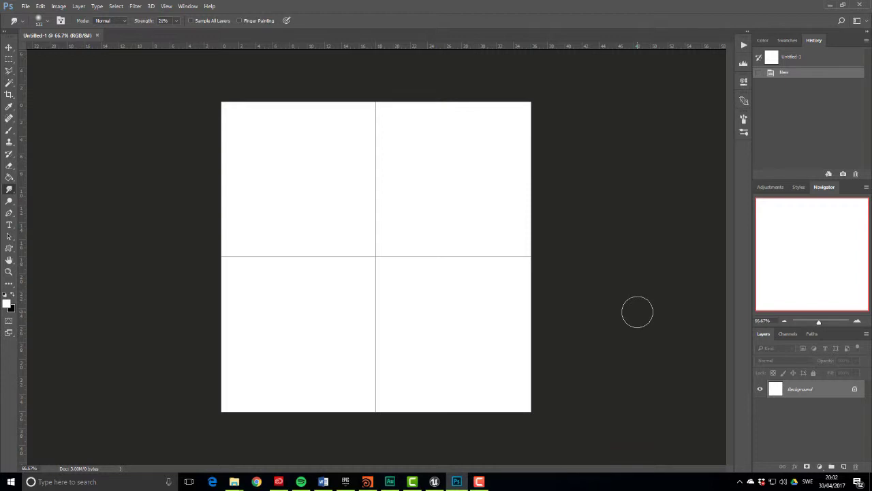
Fill the Untitled-1 canvas with solid black
{"action": "key", "text": "shift+F5"}
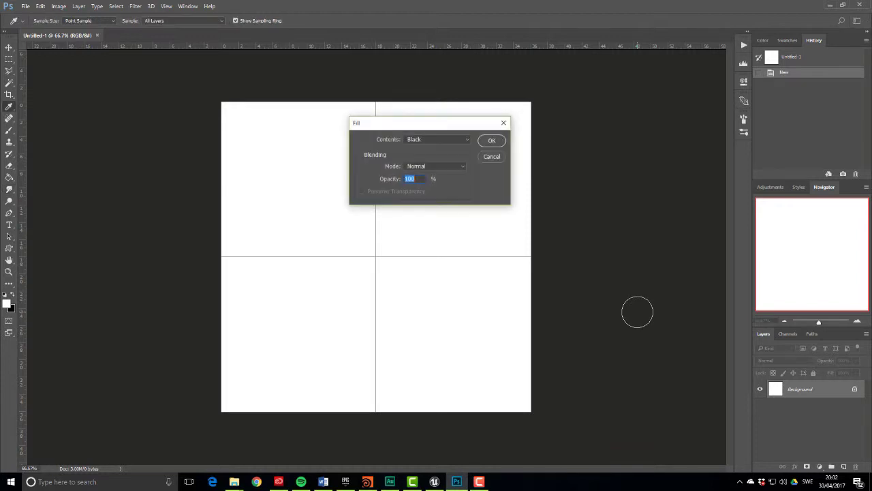
{"action": "left_click", "coordinate": [491, 140]}
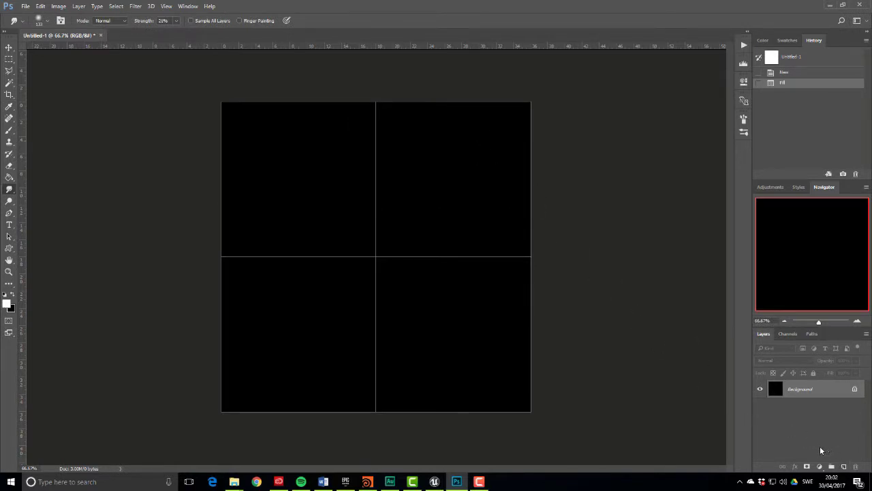
{"action": "left_click", "coordinate": [233, 481]}
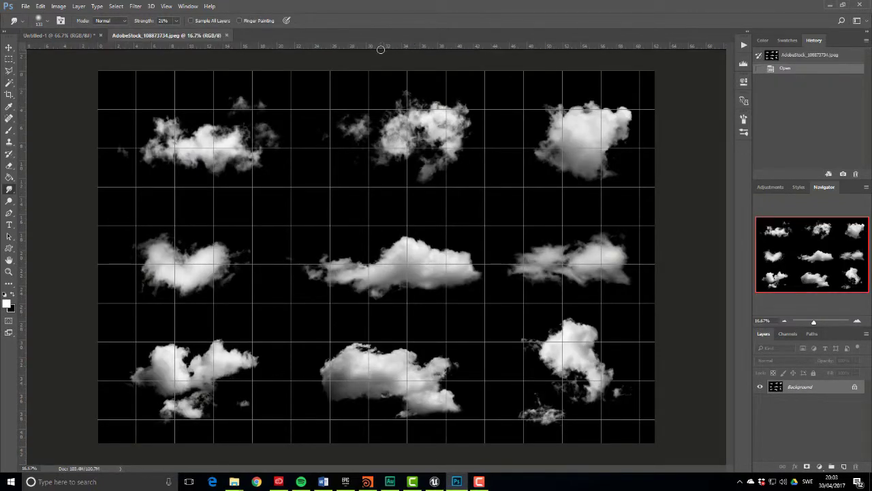
Lasso the top-left cloud on the stock sheet and paste it into Untitled-1
{"action": "left_click", "coordinate": [9, 72]}
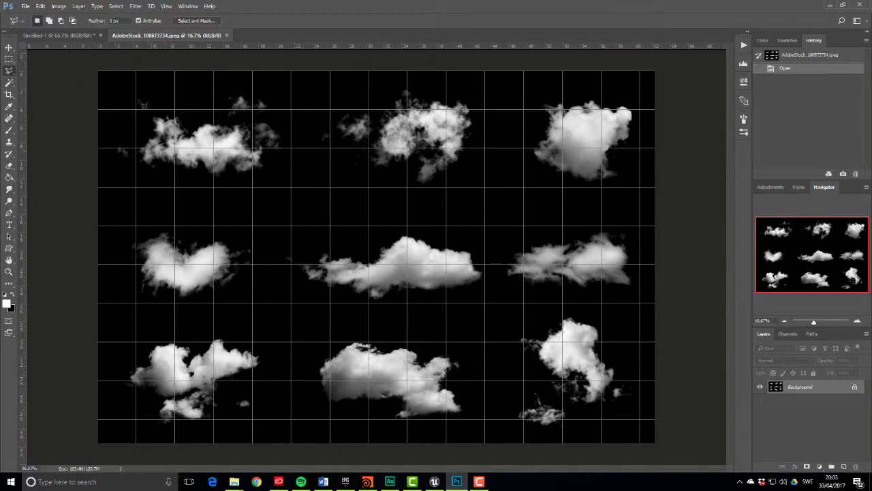
{"action": "mouse_move", "coordinate": [123, 100]}
{"action": "left_mouse_down"}
{"action": "mouse_move", "coordinate": [111, 160]}
{"action": "mouse_move", "coordinate": [123, 176]}
{"action": "mouse_move", "coordinate": [152, 189]}
{"action": "mouse_move", "coordinate": [245, 195]}
{"action": "mouse_move", "coordinate": [310, 185]}
{"action": "mouse_move", "coordinate": [289, 105]}
{"action": "mouse_move", "coordinate": [275, 89]}
{"action": "mouse_move", "coordinate": [265, 87]}
{"action": "mouse_move", "coordinate": [281, 119]}
{"action": "mouse_move", "coordinate": [261, 124]}
{"action": "mouse_move", "coordinate": [127, 104]}
{"action": "left_mouse_up"}
{"action": "left_click", "coordinate": [125, 102]}
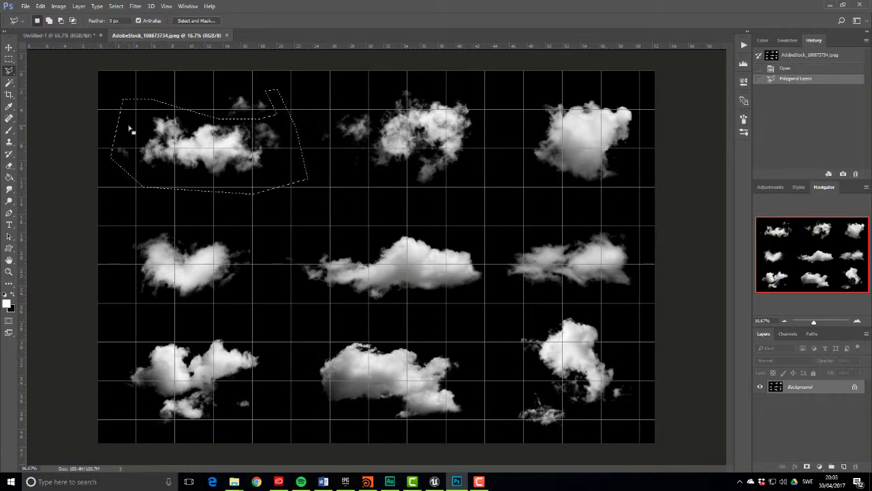
{"action": "left_click", "coordinate": [72, 34]}
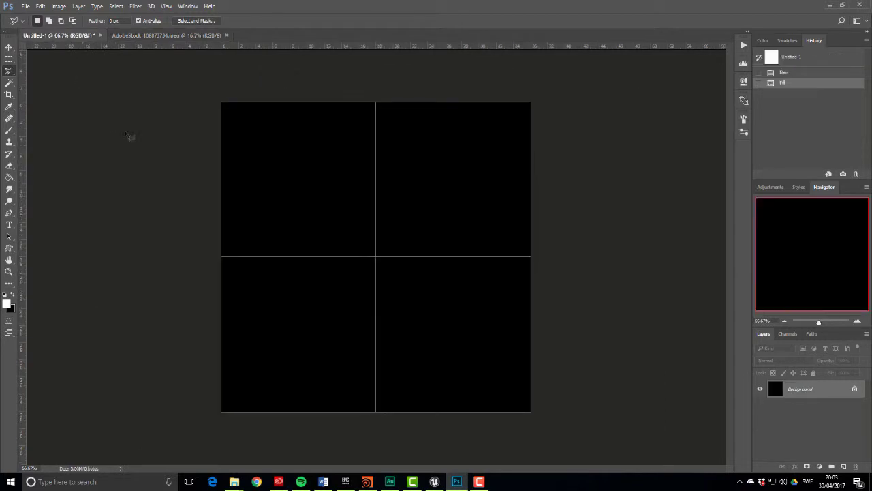
{"action": "key", "text": "ctrl+v"}
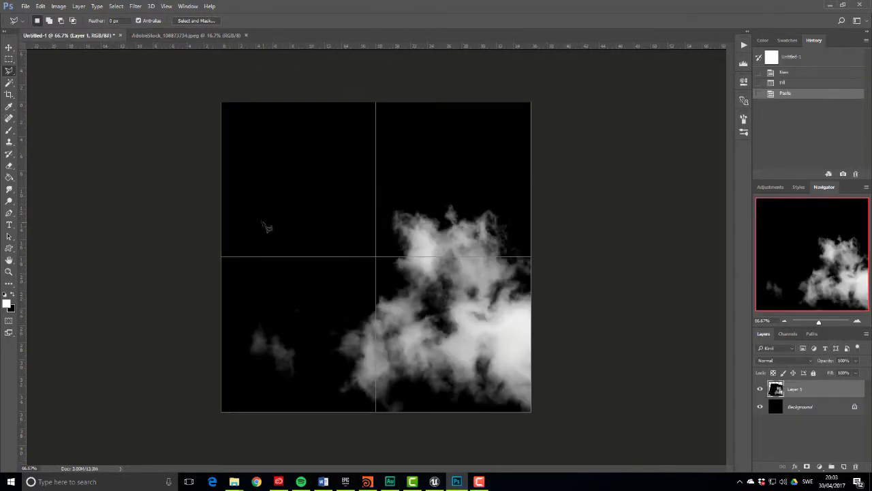
Scale the pasted cloud down and fit it into the canvas's top-left grid quarter
{"action": "key", "text": "ctrl+t"}
{"action": "left_click_drag", "start_coordinate": [221, 102], "coordinate": [447, 219]}
{"action": "left_click_drag", "start_coordinate": [477, 286], "coordinate": [223, 149]}
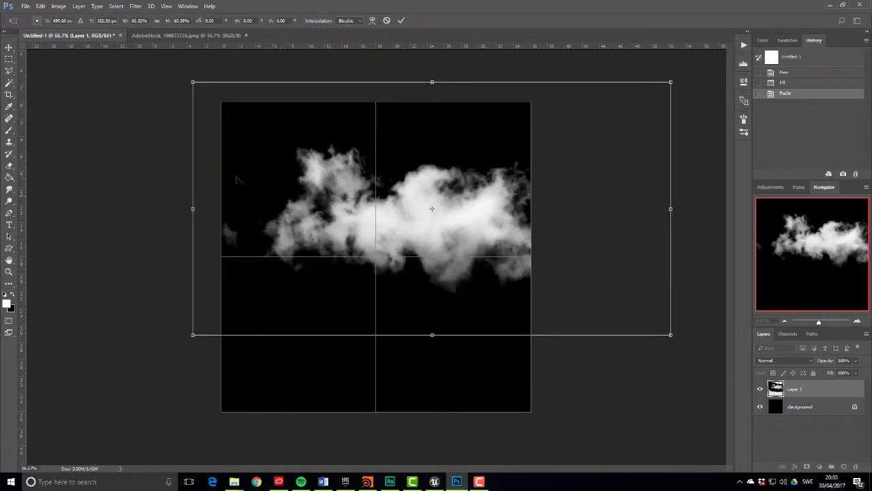
{"action": "left_click_drag", "start_coordinate": [207, 92], "coordinate": [335, 154]}
{"action": "left_click_drag", "start_coordinate": [473, 247], "coordinate": [295, 173]}
{"action": "left_click_drag", "start_coordinate": [498, 171], "coordinate": [407, 169]}
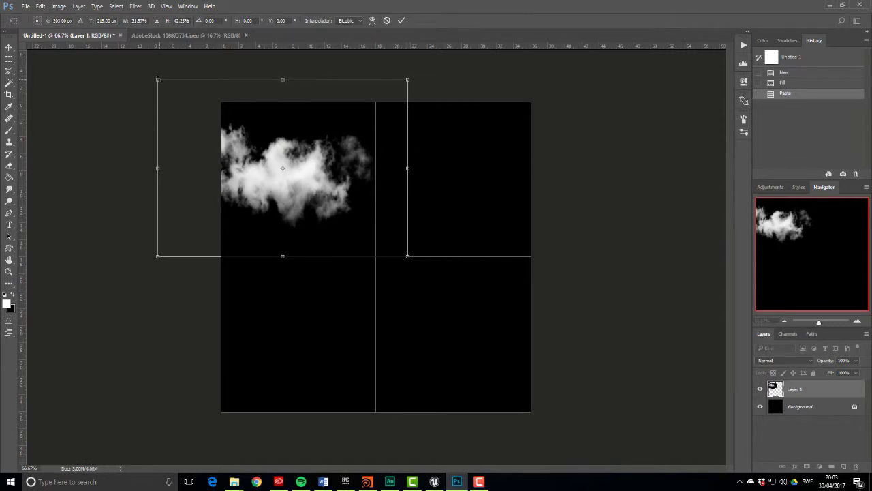
{"action": "left_click_drag", "start_coordinate": [157, 79], "coordinate": [214, 118], "text": "shift"}
{"action": "mouse_move", "coordinate": [295, 211]}
{"action": "left_mouse_down"}
{"action": "mouse_move", "coordinate": [280, 190]}
{"action": "mouse_move", "coordinate": [274, 206]}
{"action": "left_mouse_up"}
{"action": "key", "text": "Return"}
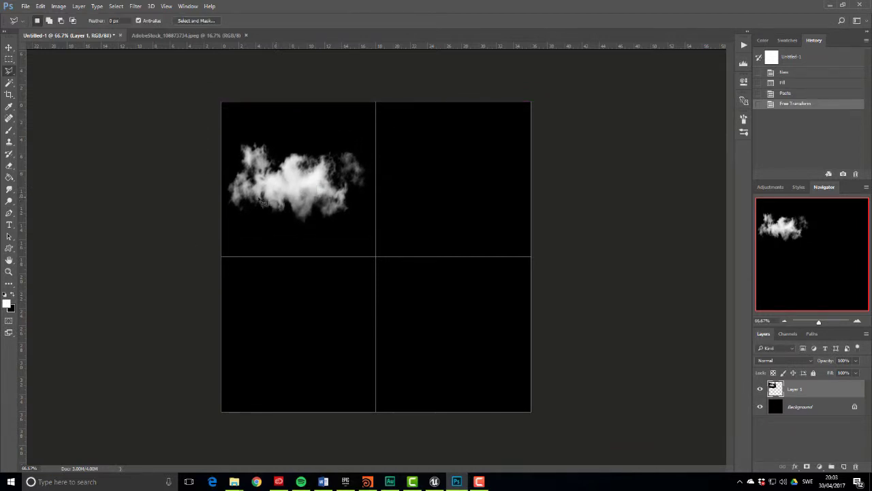
Erase the wispy right edge of the cloud
{"action": "left_click", "coordinate": [9, 166]}
{"action": "left_click_drag", "start_coordinate": [352, 136], "coordinate": [372, 162]}
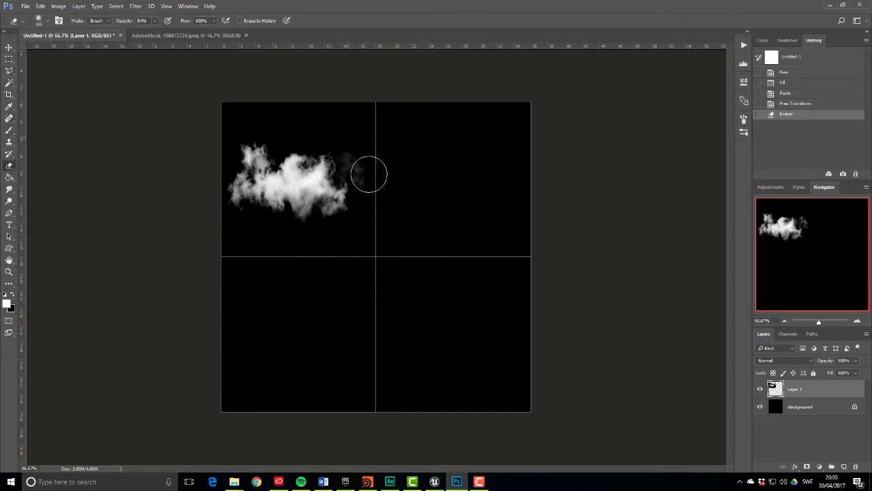
{"action": "left_click", "coordinate": [368, 161]}
{"action": "left_click", "coordinate": [362, 160]}
{"action": "left_click", "coordinate": [360, 160]}
{"action": "left_click", "coordinate": [358, 163]}
{"action": "left_click", "coordinate": [357, 163]}
{"action": "left_click", "coordinate": [360, 160]}
{"action": "left_click", "coordinate": [362, 160]}
{"action": "left_click", "coordinate": [366, 170]}
{"action": "left_click", "coordinate": [352, 156]}
{"action": "left_click", "coordinate": [380, 140]}
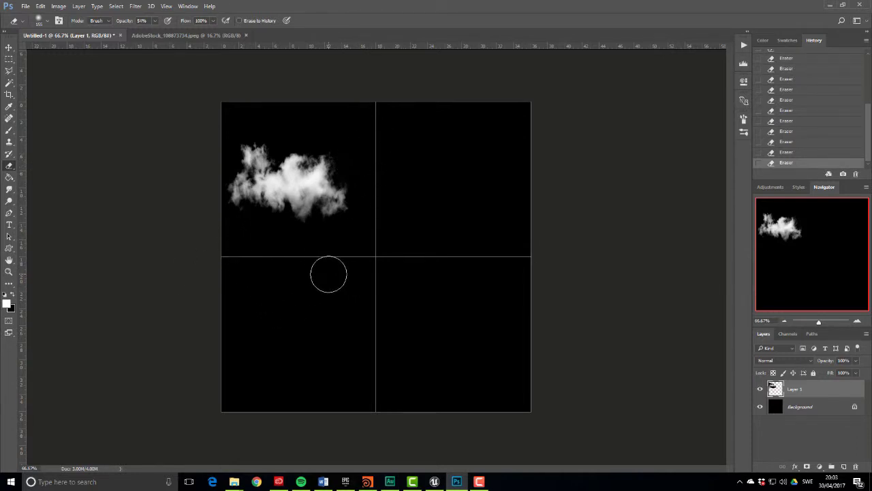
Enlarge the cloud to about 114% with Free Transform
{"action": "key", "text": "ctrl+t"}
{"action": "left_click_drag", "start_coordinate": [392, 245], "coordinate": [426, 251], "text": "shift"}
{"action": "key", "text": "Return"}
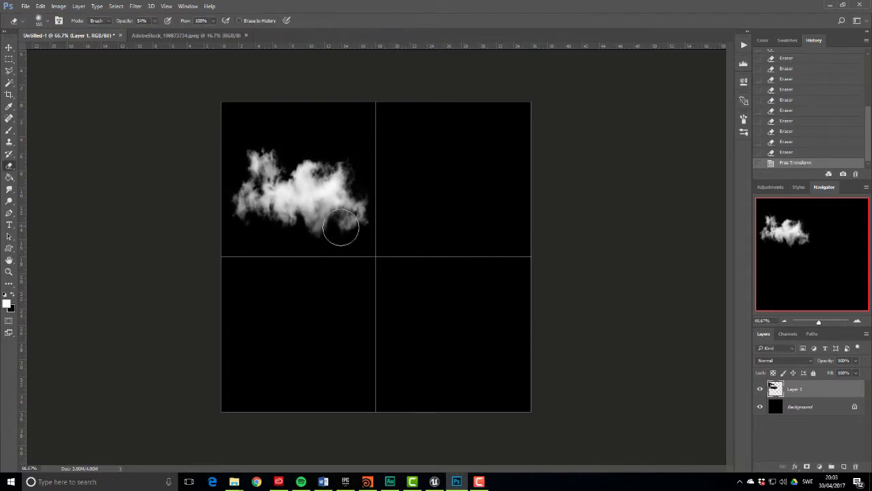
Delete everything outside the top-left quarter using an inverted rectangular selection
{"action": "left_click", "coordinate": [8, 59]}
{"action": "left_click_drag", "start_coordinate": [222, 102], "coordinate": [383, 253]}
{"action": "key", "text": "ctrl+shift+i"}
{"action": "key", "text": "Delete"}
{"action": "key", "text": "ctrl+d"}
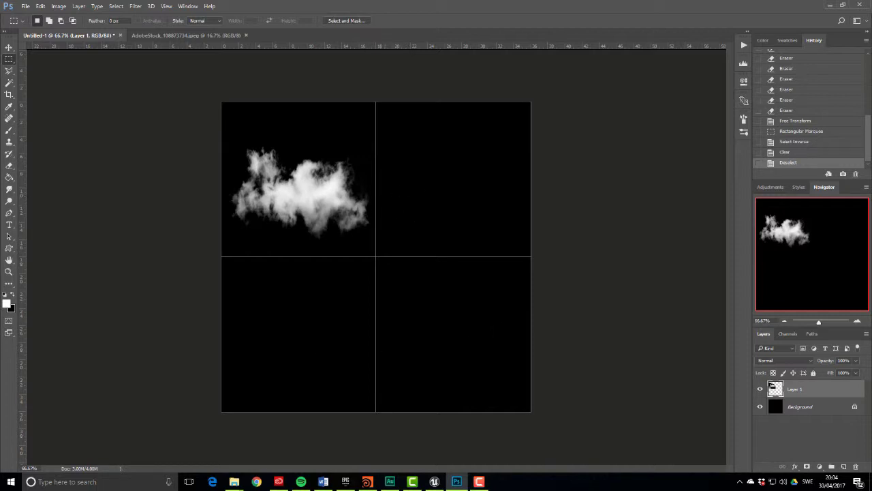
{"action": "left_click", "coordinate": [233, 481]}
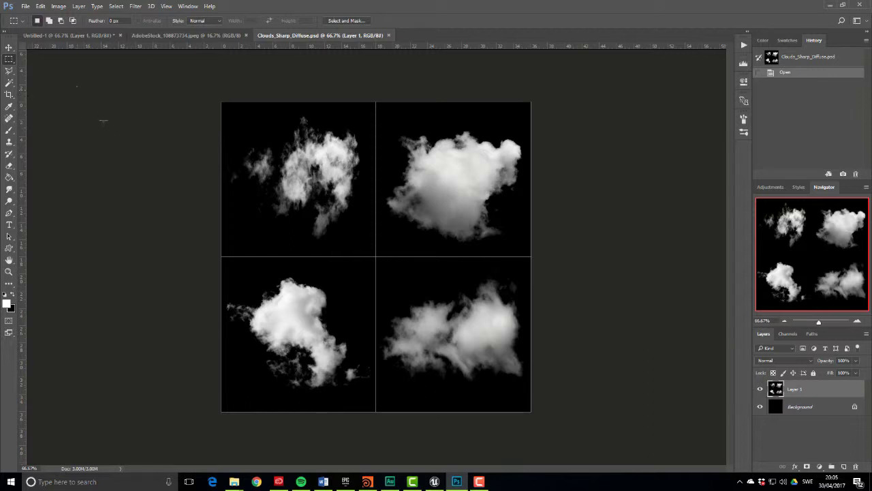
Paste the four-cloud sheet into a new Alpha 1 channel
{"action": "key", "text": "ctrl+a"}
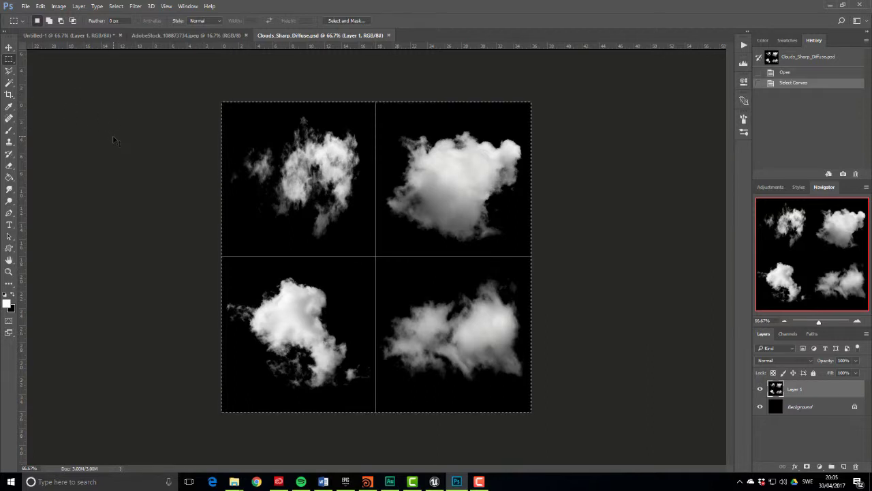
{"action": "left_click", "coordinate": [788, 334]}
{"action": "left_click", "coordinate": [844, 467]}
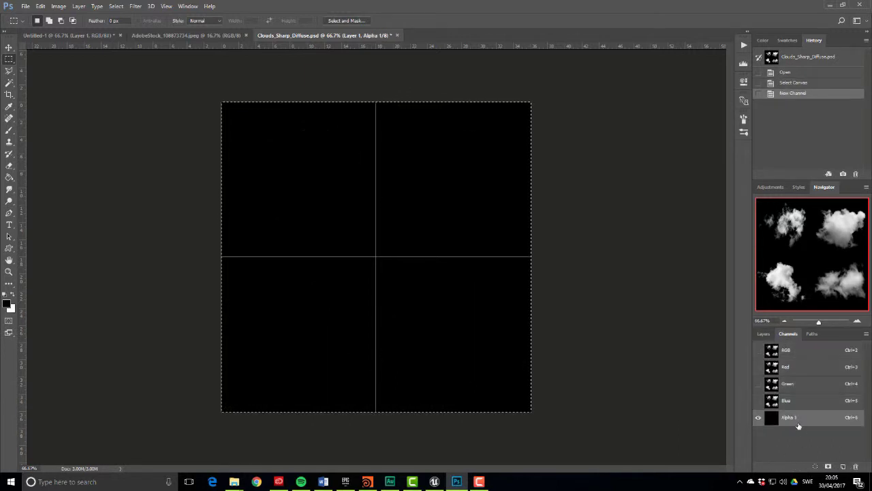
{"action": "key", "text": "ctrl+v"}
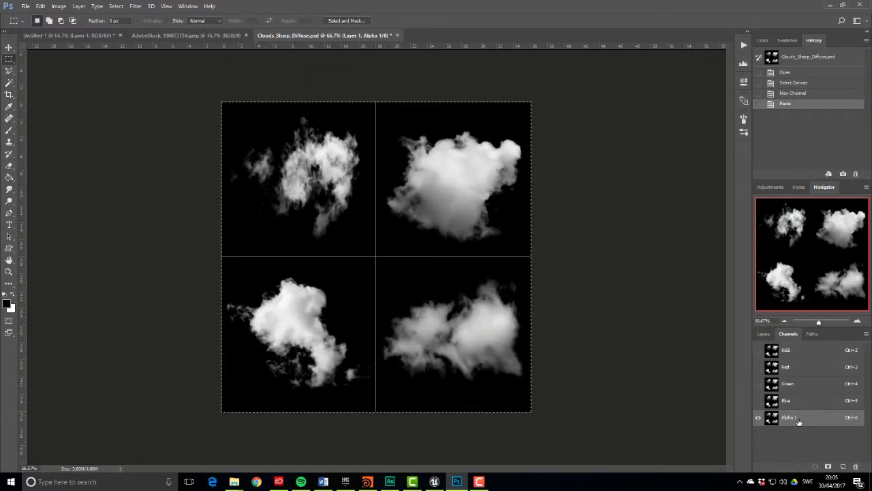
{"action": "key", "text": "ctrl+d"}
{"action": "left_click", "coordinate": [788, 350]}
{"action": "left_click", "coordinate": [763, 334]}
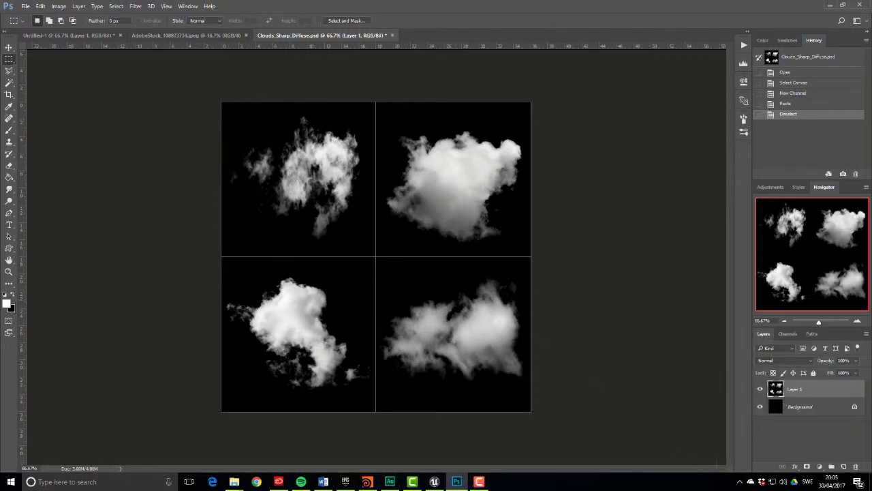
Add a new Layer 2 above Background and fill it with white
{"action": "left_click", "coordinate": [799, 407]}
{"action": "left_click", "coordinate": [843, 467]}
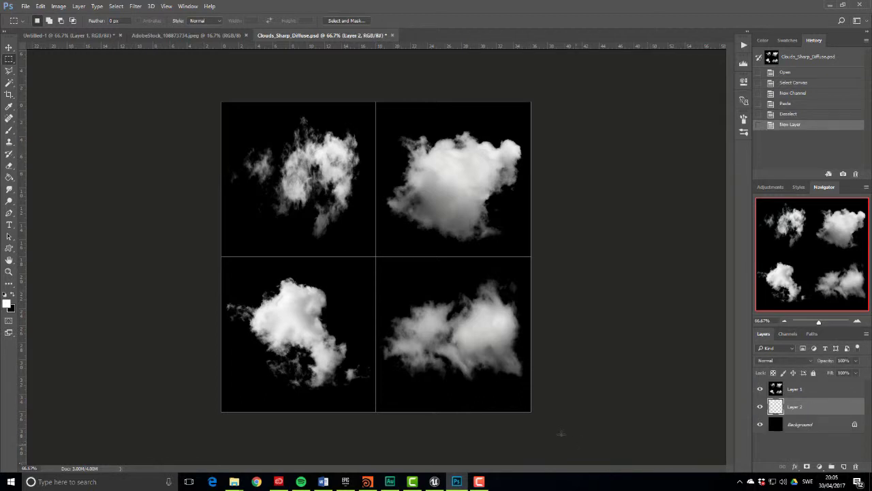
{"action": "key", "text": "shift+F5"}
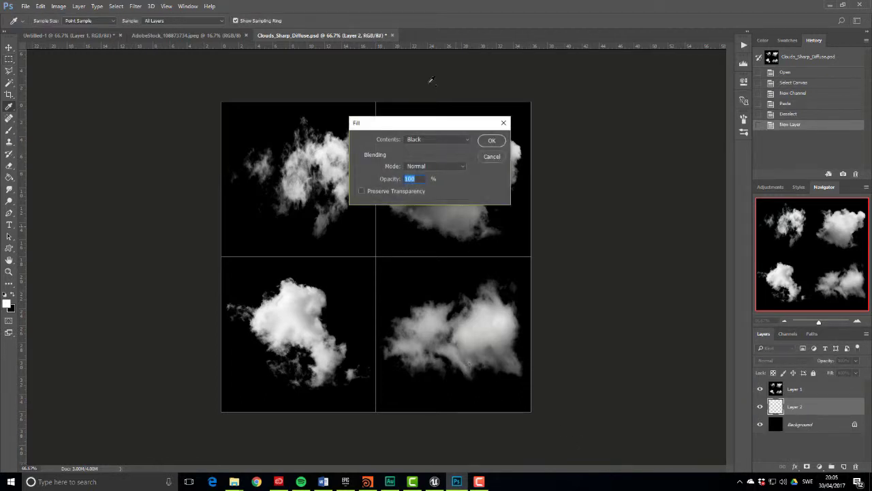
{"action": "left_click", "coordinate": [433, 140]}
{"action": "left_click", "coordinate": [421, 206]}
{"action": "left_click", "coordinate": [487, 141]}
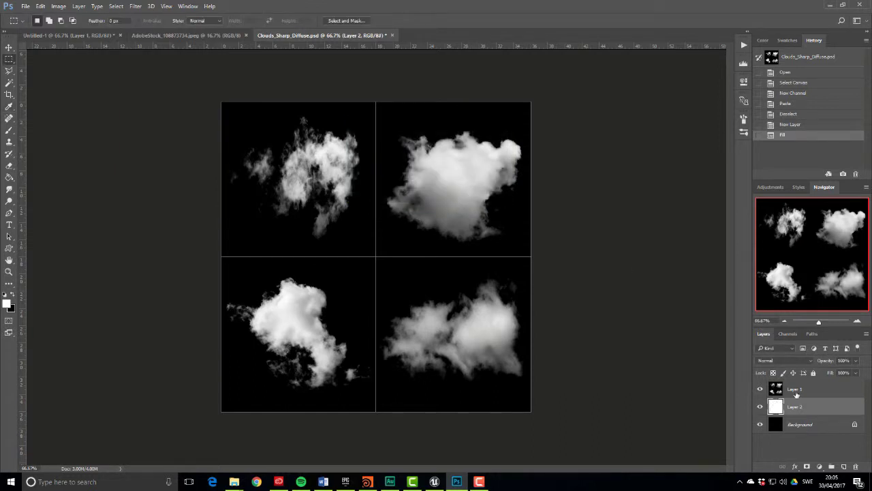
Set the cloud Layer 1 to Screen and lower white Layer 2's opacity to 75%
{"action": "left_click", "coordinate": [795, 392]}
{"action": "left_click", "coordinate": [783, 360]}
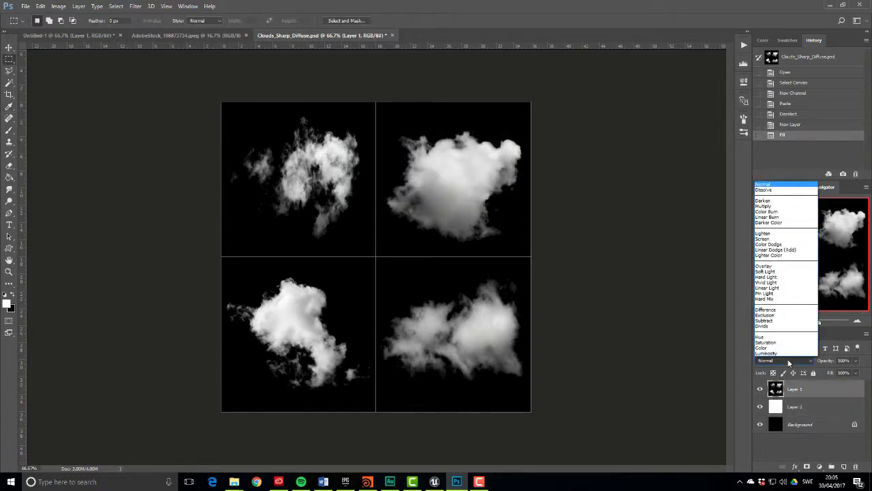
{"action": "left_click", "coordinate": [767, 239]}
{"action": "left_click", "coordinate": [845, 410]}
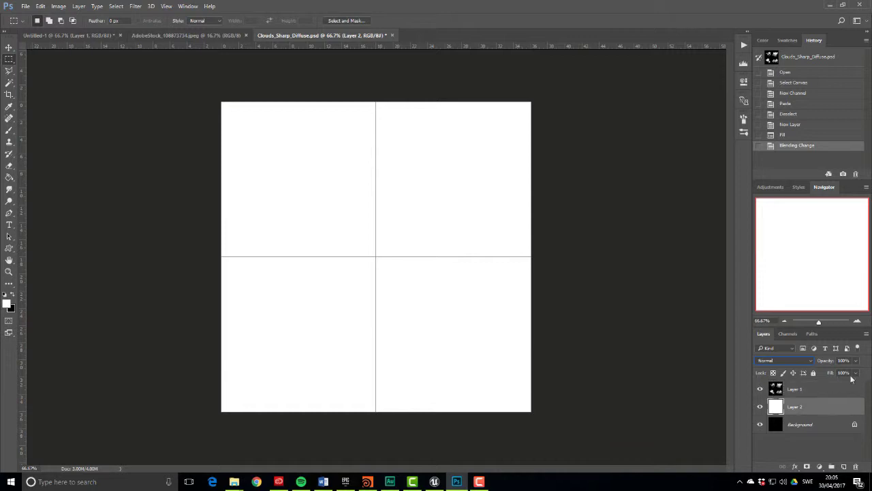
{"action": "left_click", "coordinate": [856, 361]}
{"action": "left_click_drag", "start_coordinate": [853, 371], "coordinate": [845, 379]}
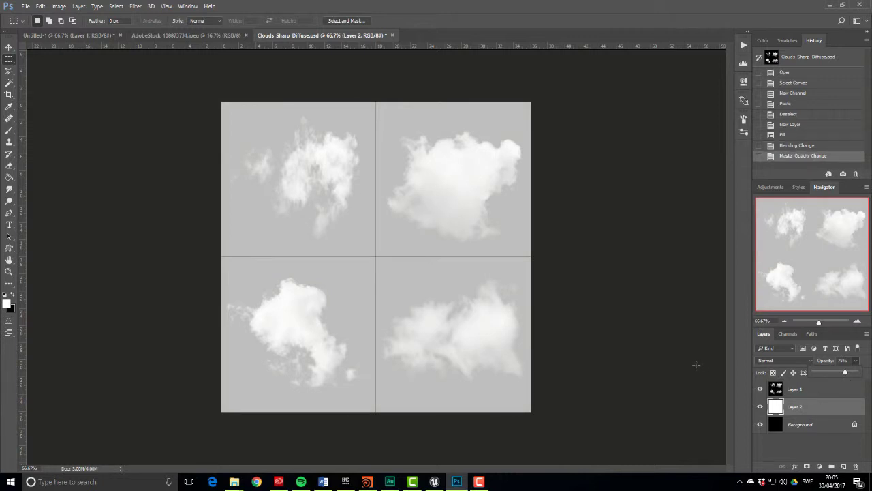
Briefly preview the Alpha 1 channel as an overlay, then hide it
{"action": "left_click", "coordinate": [788, 334]}
{"action": "left_click", "coordinate": [758, 417]}
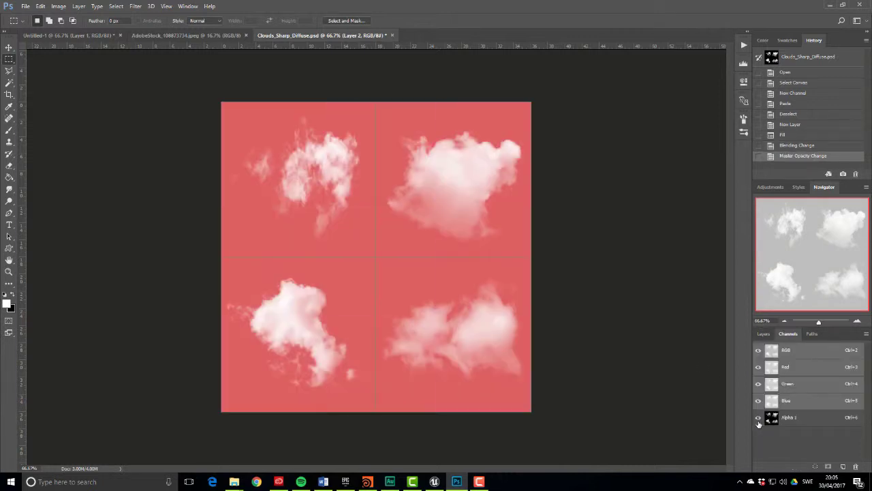
{"action": "left_click", "coordinate": [758, 421]}
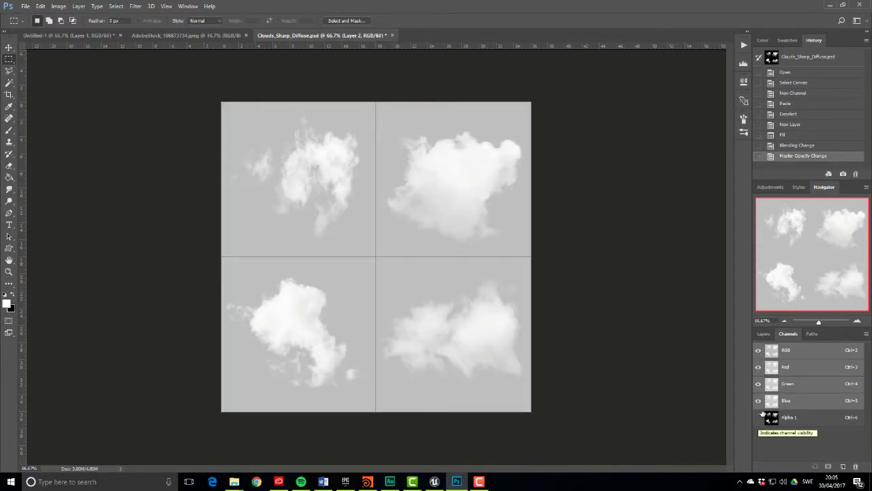
Create a new Untitled-2 document and fill it with black
{"action": "left_click", "coordinate": [26, 6]}
{"action": "left_click", "coordinate": [38, 13]}
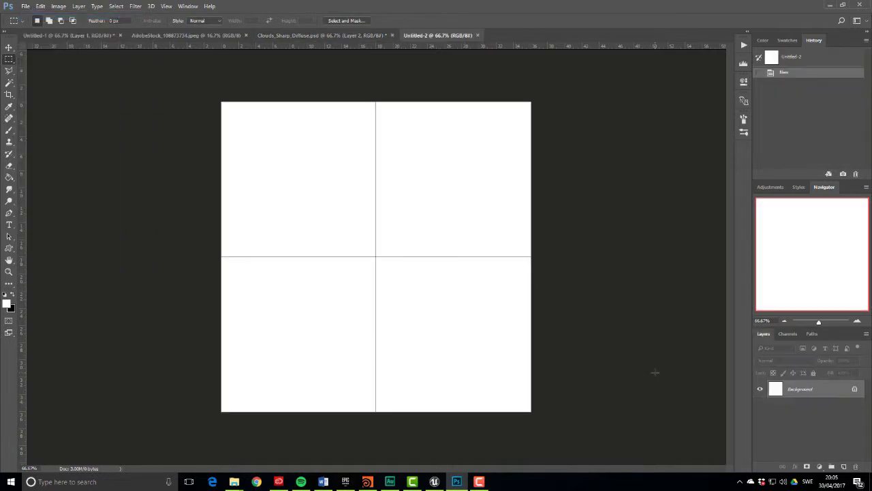
{"action": "key", "text": "i"}
{"action": "key", "text": "shift+F5"}
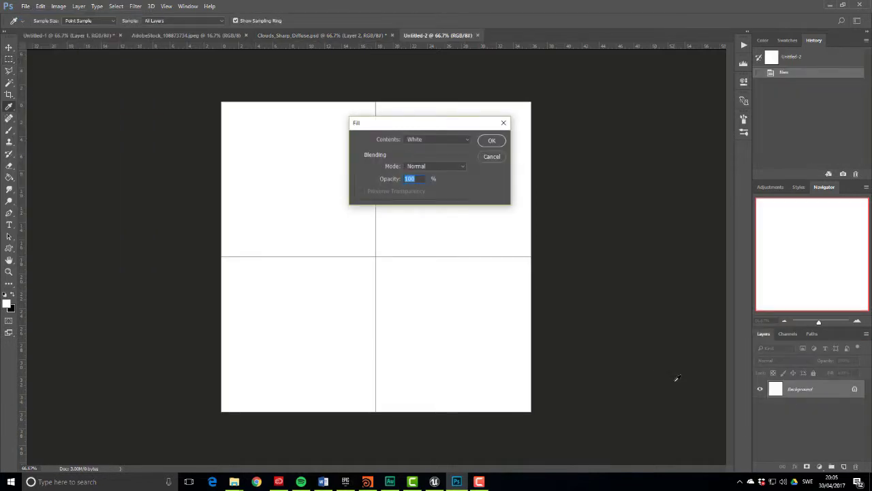
{"action": "left_click", "coordinate": [436, 139]}
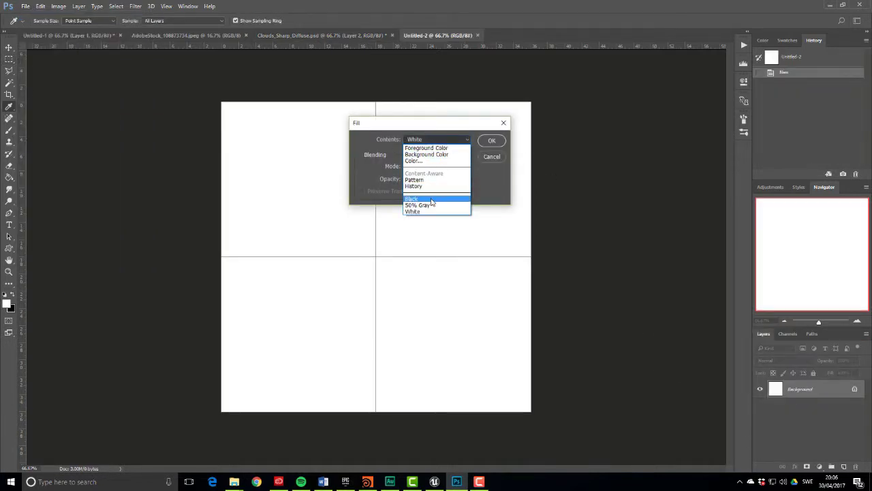
{"action": "left_click", "coordinate": [432, 197]}
{"action": "left_click", "coordinate": [491, 141]}
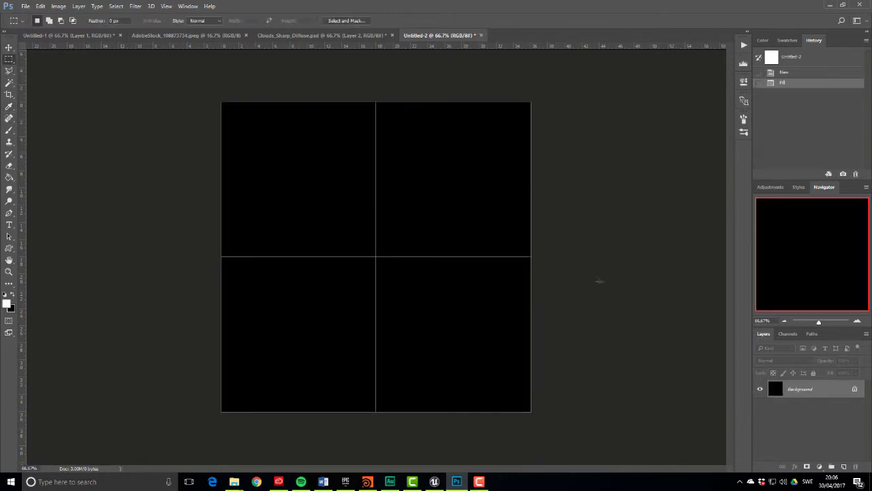
On a new layer, paint a soft white glow at the centre with a 0%-hardness brush
{"action": "left_click", "coordinate": [844, 466]}
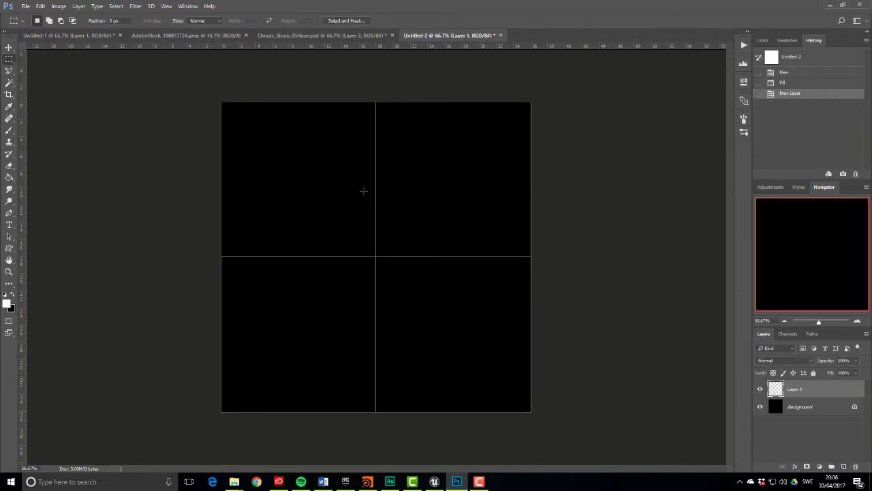
{"action": "left_click", "coordinate": [8, 132]}
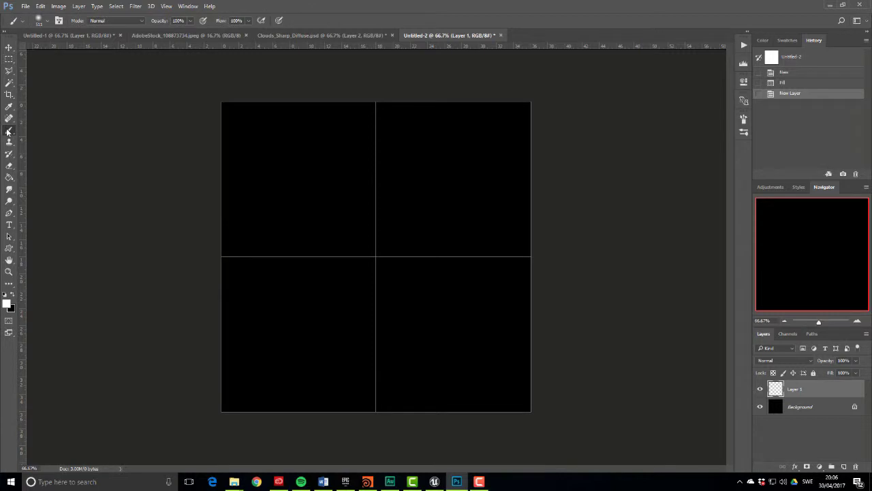
{"action": "left_click", "coordinate": [42, 21]}
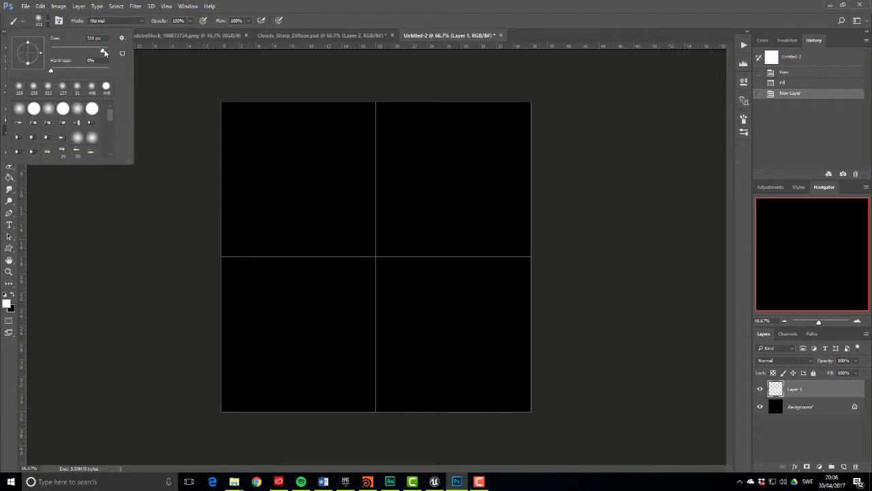
{"action": "left_click", "coordinate": [51, 69]}
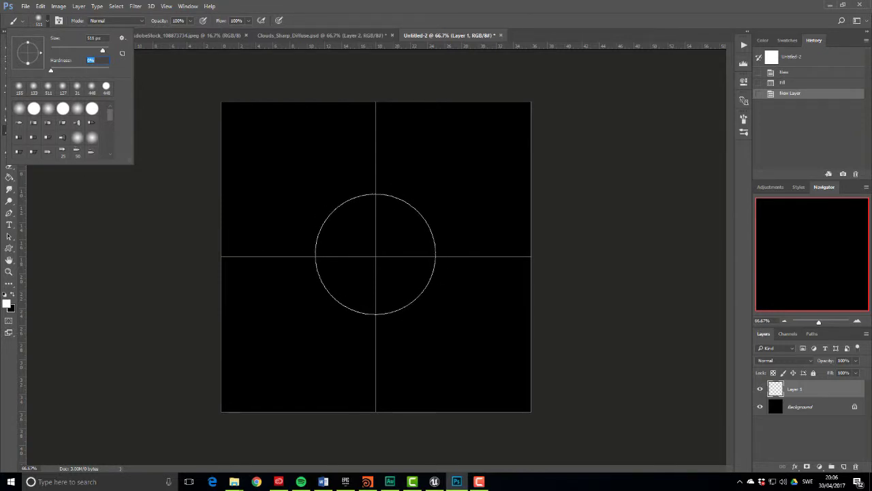
{"action": "left_click", "coordinate": [376, 254]}
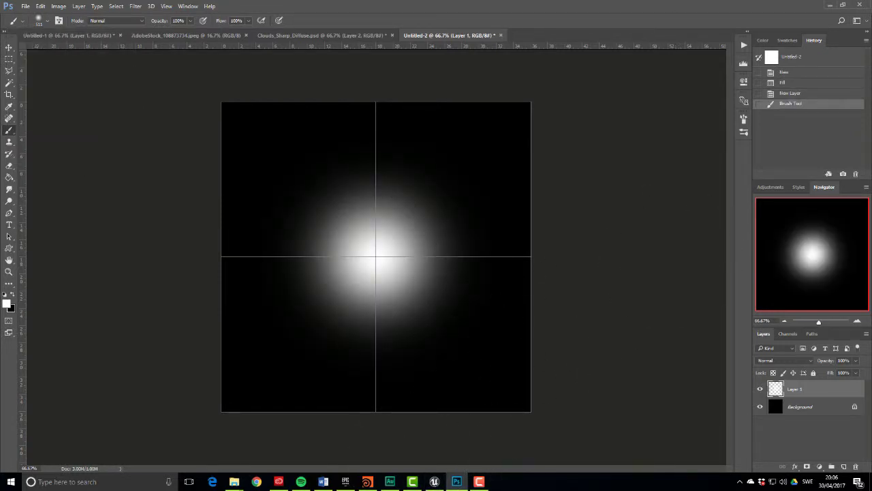
{"action": "key", "text": "super+e"}
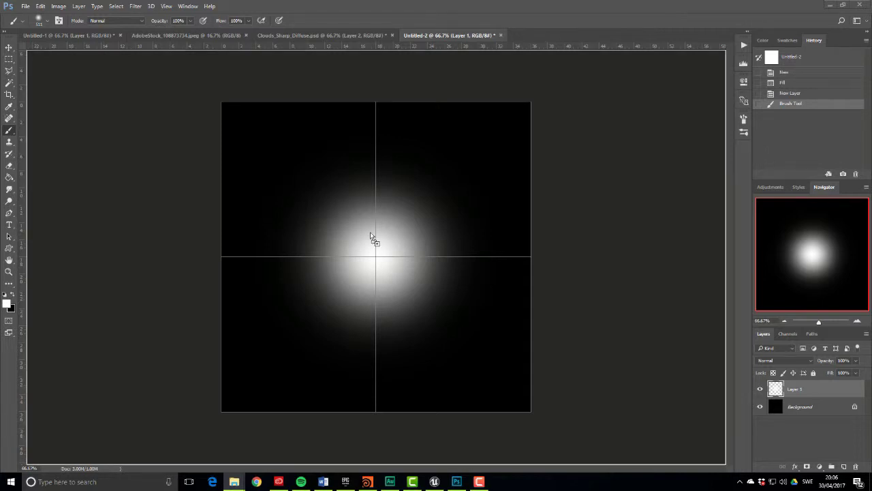
Place the AdobeStock_31357072 cloud photo, enlarge it to about 122%, and centre it
{"action": "left_click_drag", "start_coordinate": [370, 232], "coordinate": [369, 321]}
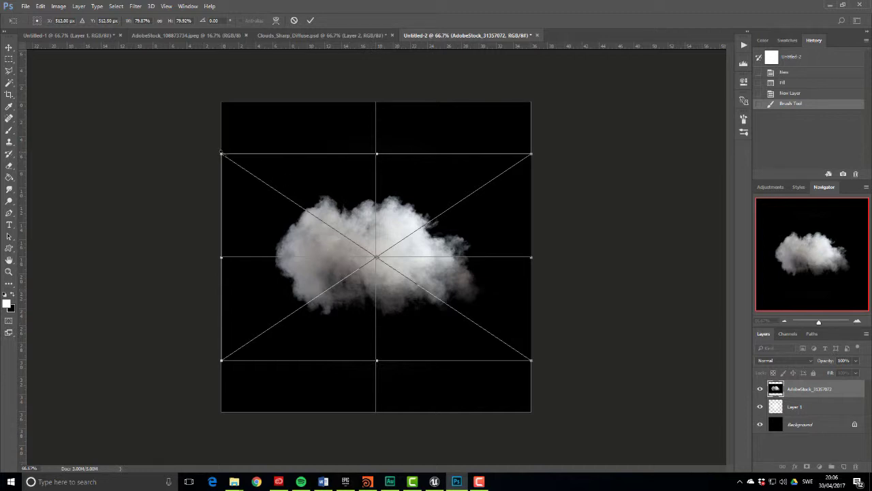
{"action": "left_click_drag", "start_coordinate": [221, 152], "coordinate": [154, 111]}
{"action": "left_click_drag", "start_coordinate": [419, 289], "coordinate": [454, 308]}
{"action": "left_click_drag", "start_coordinate": [565, 382], "coordinate": [644, 435]}
{"action": "left_click_drag", "start_coordinate": [191, 134], "coordinate": [164, 107]}
{"action": "left_click_drag", "start_coordinate": [326, 281], "coordinate": [324, 283]}
{"action": "left_click_drag", "start_coordinate": [153, 100], "coordinate": [136, 88]}
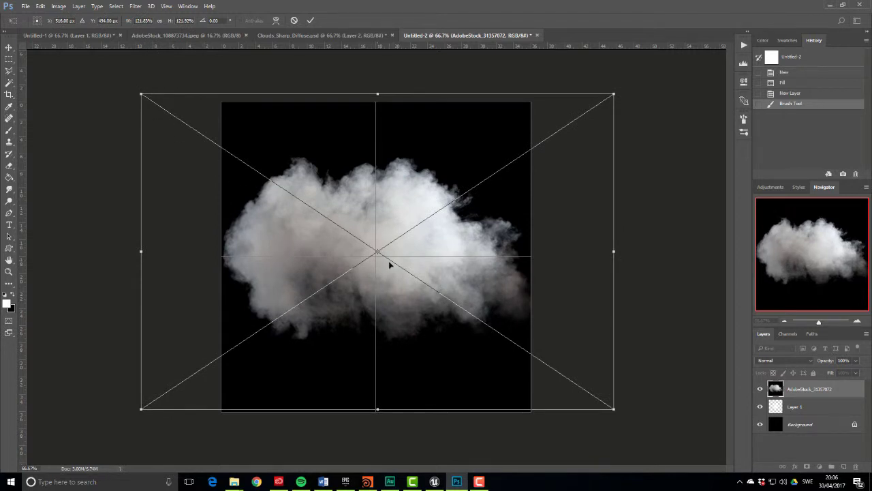
{"action": "key", "text": "Return"}
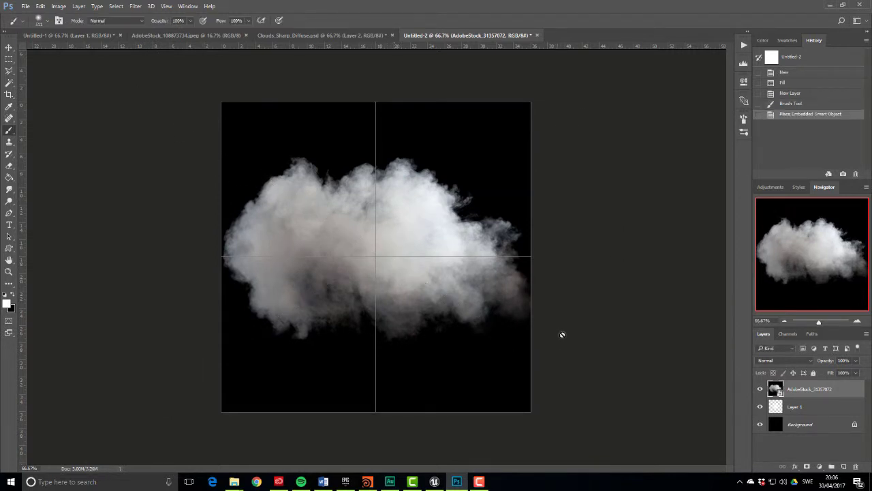
Set the cloud layer to Multiply and shrink it slightly, keeping it centred
{"action": "left_click", "coordinate": [791, 361]}
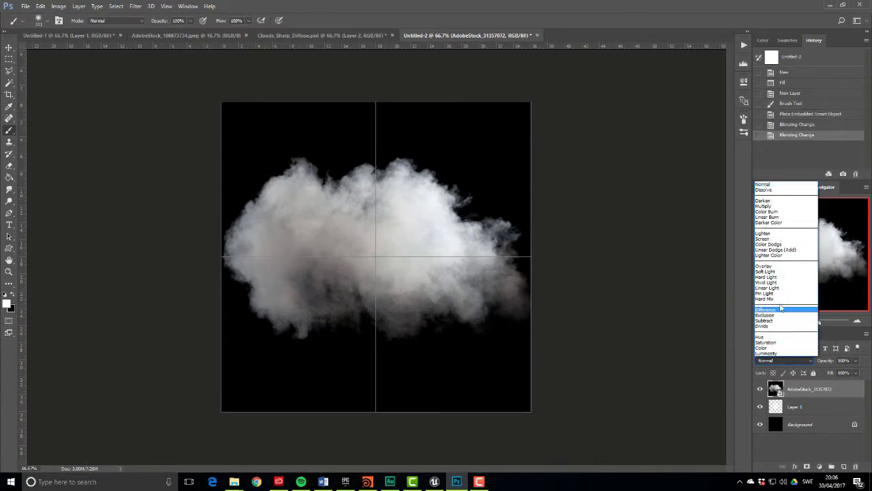
{"action": "left_click", "coordinate": [765, 206]}
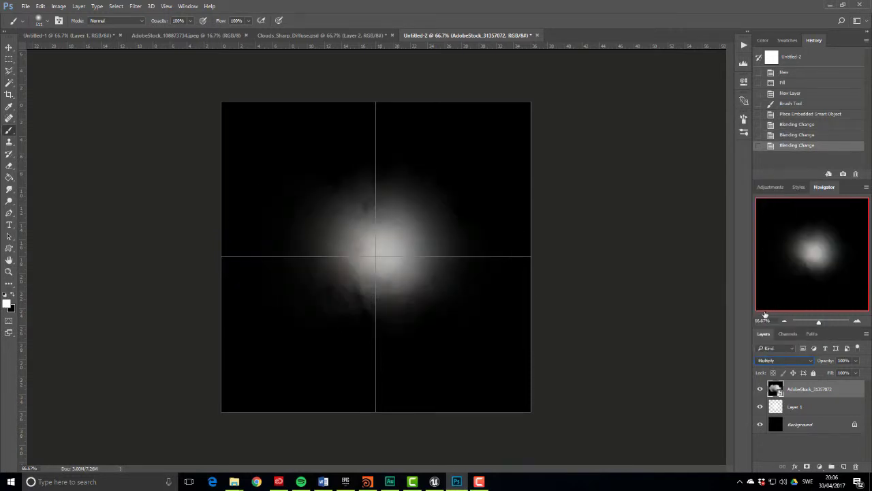
{"action": "key", "text": "ctrl+t"}
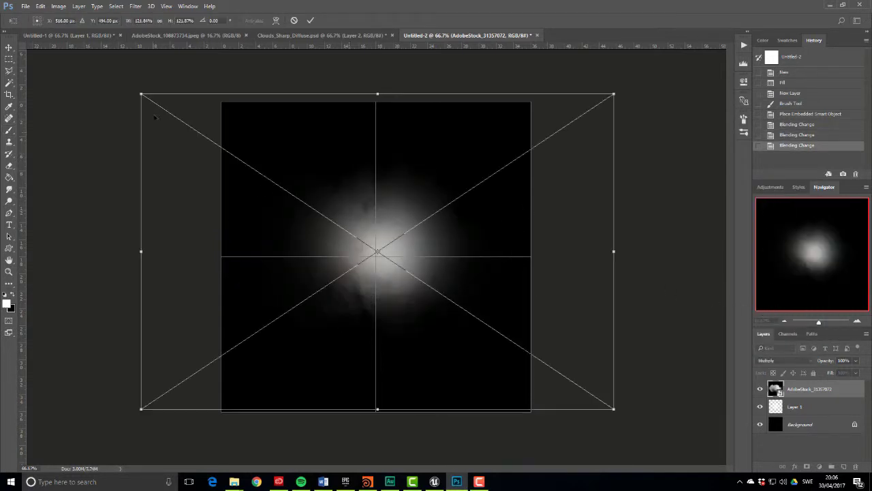
{"action": "left_click_drag", "start_coordinate": [140, 91], "coordinate": [179, 114]}
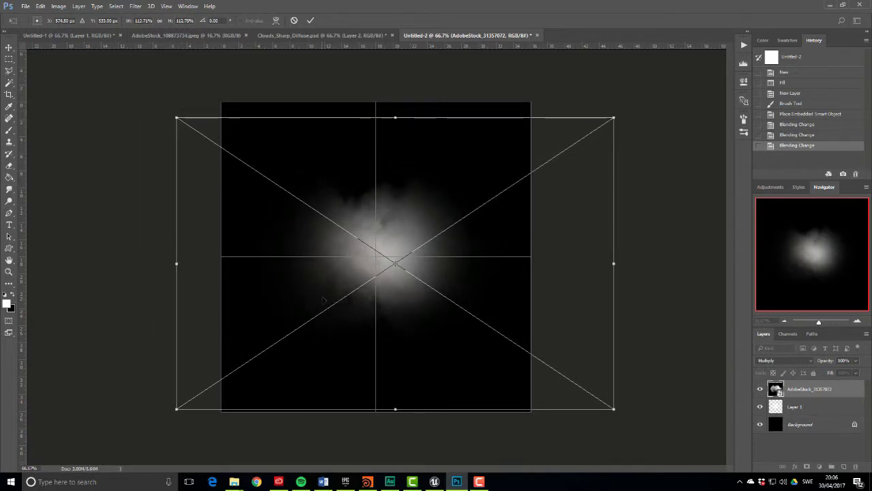
{"action": "mouse_move", "coordinate": [339, 289]}
{"action": "left_mouse_down"}
{"action": "mouse_move", "coordinate": [358, 277]}
{"action": "mouse_move", "coordinate": [339, 275]}
{"action": "mouse_move", "coordinate": [342, 285]}
{"action": "left_mouse_up"}
{"action": "key", "text": "Return"}
{"action": "key", "text": "b"}
{"action": "key", "text": "alt+["}
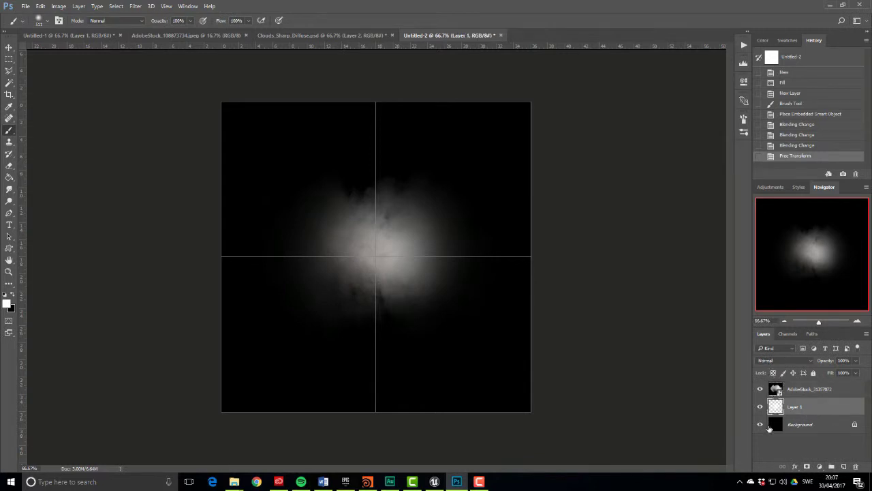
Smudge the lower and upper edges of the cloud on Layer 1 with the 21% Smudge tool
{"action": "left_click", "coordinate": [9, 190]}
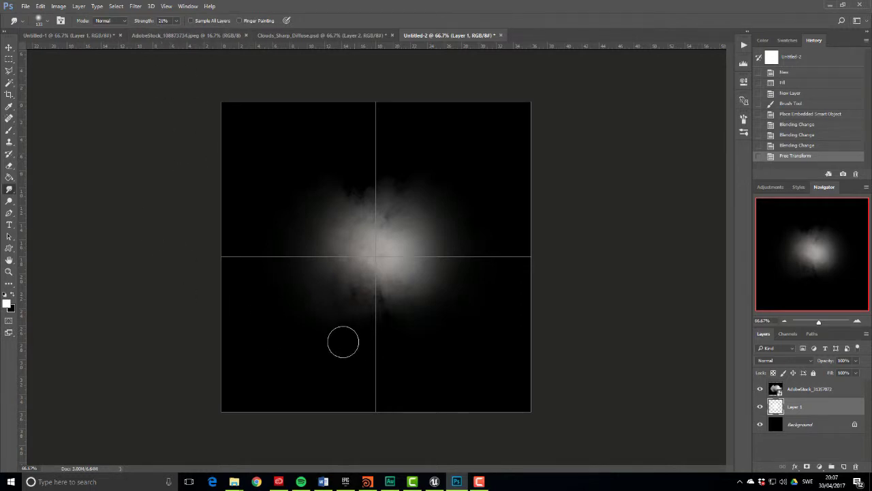
{"action": "mouse_move", "coordinate": [348, 325]}
{"action": "left_mouse_down"}
{"action": "mouse_move", "coordinate": [355, 331]}
{"action": "mouse_move", "coordinate": [366, 307]}
{"action": "mouse_move", "coordinate": [361, 325]}
{"action": "mouse_move", "coordinate": [382, 338]}
{"action": "mouse_move", "coordinate": [429, 331]}
{"action": "left_mouse_up"}
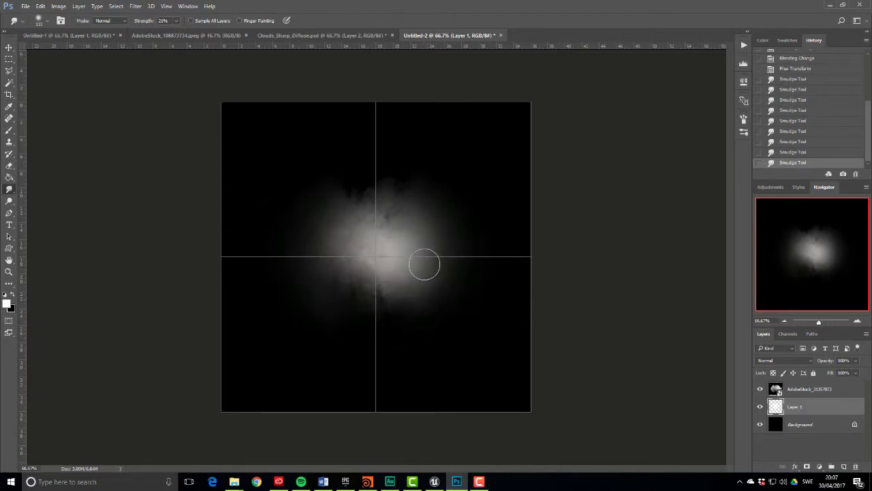
{"action": "mouse_move", "coordinate": [421, 267]}
{"action": "left_mouse_down"}
{"action": "mouse_move", "coordinate": [377, 268]}
{"action": "mouse_move", "coordinate": [385, 287]}
{"action": "mouse_move", "coordinate": [403, 228]}
{"action": "mouse_move", "coordinate": [398, 211]}
{"action": "mouse_move", "coordinate": [390, 288]}
{"action": "mouse_move", "coordinate": [399, 219]}
{"action": "mouse_move", "coordinate": [375, 263]}
{"action": "mouse_move", "coordinate": [391, 221]}
{"action": "mouse_move", "coordinate": [390, 247]}
{"action": "mouse_move", "coordinate": [397, 227]}
{"action": "mouse_move", "coordinate": [436, 264]}
{"action": "mouse_move", "coordinate": [442, 189]}
{"action": "mouse_move", "coordinate": [391, 208]}
{"action": "mouse_move", "coordinate": [407, 194]}
{"action": "mouse_move", "coordinate": [372, 193]}
{"action": "mouse_move", "coordinate": [400, 197]}
{"action": "mouse_move", "coordinate": [357, 181]}
{"action": "mouse_move", "coordinate": [388, 201]}
{"action": "mouse_move", "coordinate": [375, 184]}
{"action": "mouse_move", "coordinate": [383, 213]}
{"action": "mouse_move", "coordinate": [386, 199]}
{"action": "mouse_move", "coordinate": [346, 176]}
{"action": "mouse_move", "coordinate": [338, 195]}
{"action": "mouse_move", "coordinate": [388, 213]}
{"action": "mouse_move", "coordinate": [368, 192]}
{"action": "mouse_move", "coordinate": [370, 218]}
{"action": "mouse_move", "coordinate": [357, 193]}
{"action": "mouse_move", "coordinate": [430, 189]}
{"action": "mouse_move", "coordinate": [349, 175]}
{"action": "mouse_move", "coordinate": [339, 190]}
{"action": "mouse_move", "coordinate": [347, 178]}
{"action": "mouse_move", "coordinate": [343, 215]}
{"action": "mouse_move", "coordinate": [333, 183]}
{"action": "left_mouse_up"}
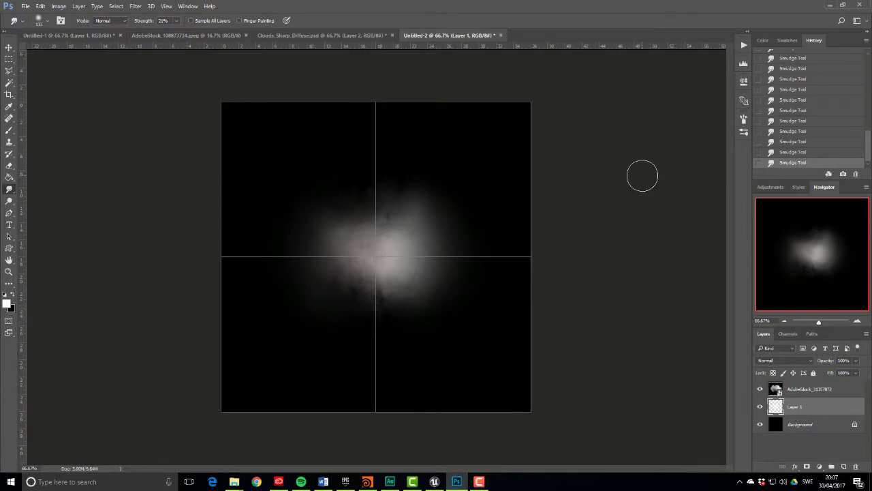
Paste the cloud as Layer 2, scaled to half size in the top-left quadrant
{"action": "key", "text": "ctrl+a"}
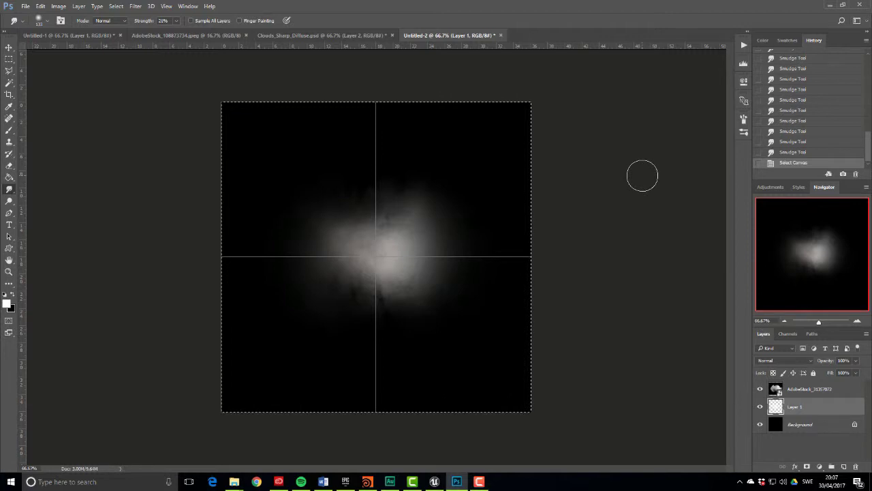
{"action": "key", "text": "ctrl+v"}
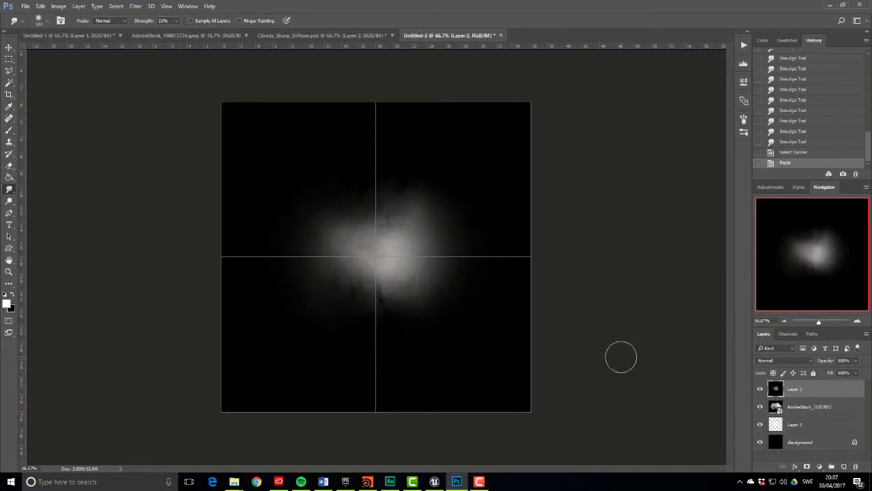
{"action": "key", "text": "ctrl+t"}
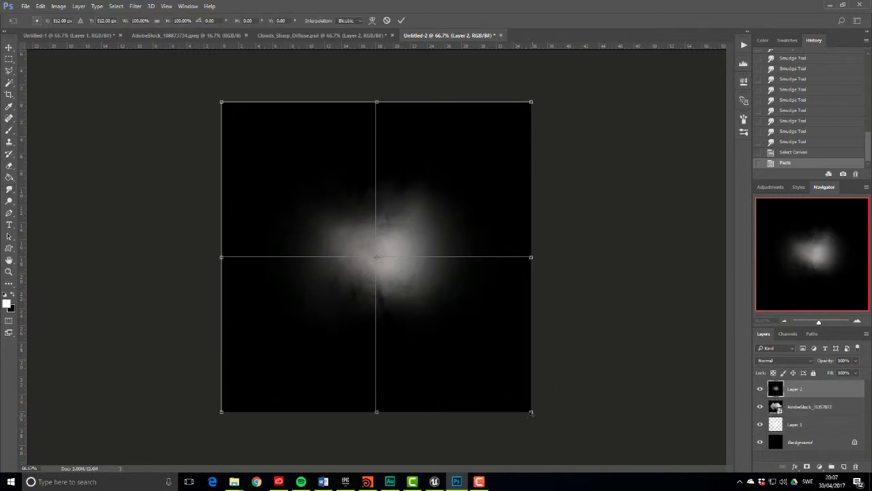
{"action": "left_click_drag", "start_coordinate": [532, 413], "coordinate": [359, 302], "text": "shift"}
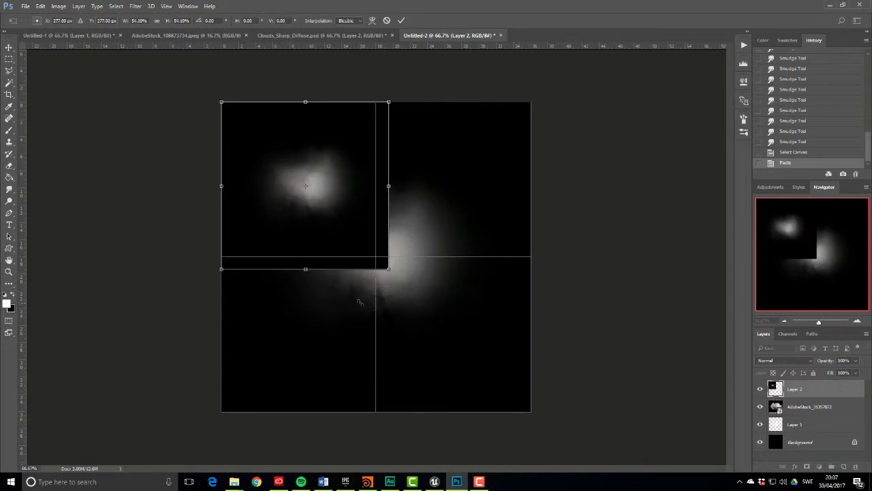
{"action": "key", "text": "Return"}
Hide Layer 1 and toggle the Alpha 1 channel on and off in Channels
{"action": "left_click", "coordinate": [760, 424]}
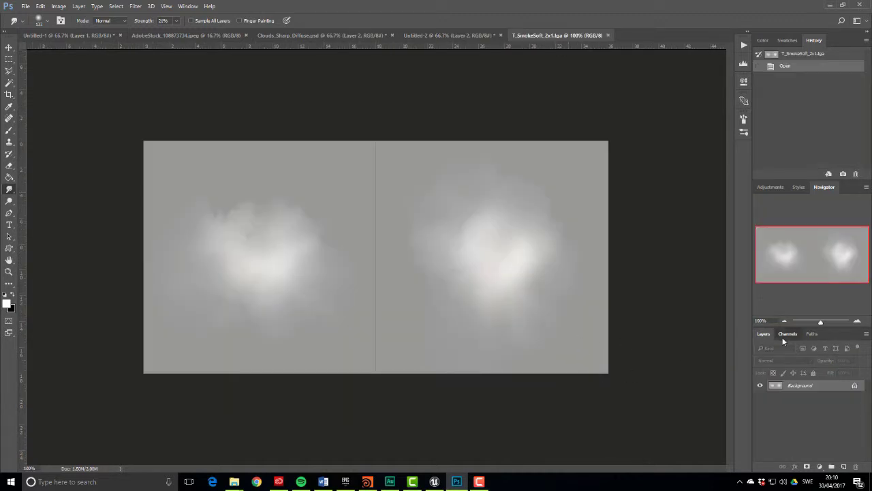
{"action": "left_click", "coordinate": [786, 334]}
{"action": "left_click", "coordinate": [758, 389]}
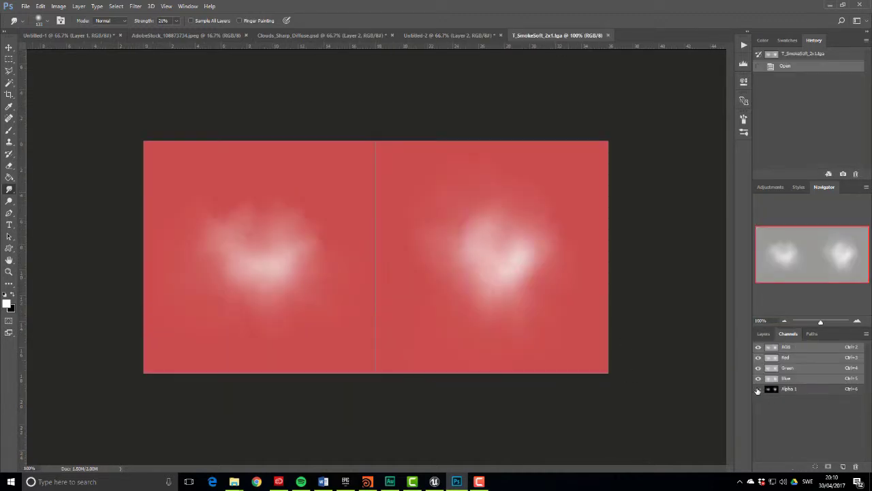
{"action": "left_click", "coordinate": [758, 390]}
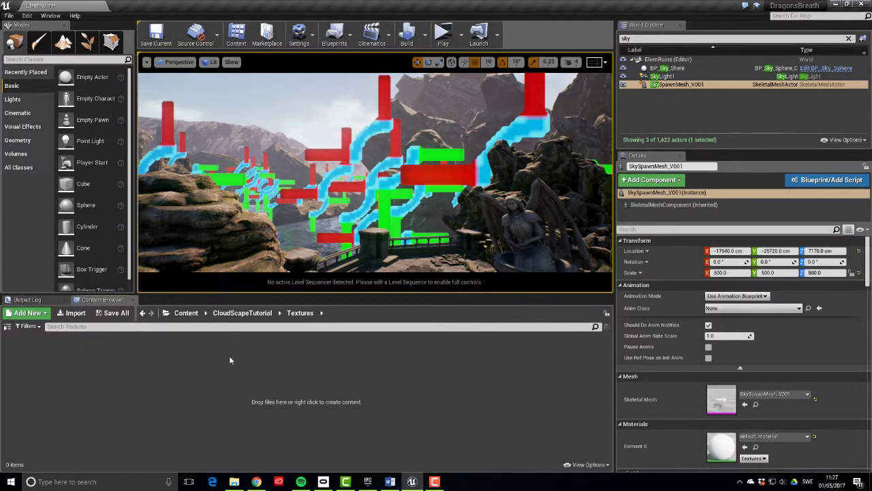
Import T_Clouds_Sharp_2x2.tga and T_SmokeSoft_2x1.tga into /Game/CloudScapeTutorial/Textures
{"action": "right_click", "coordinate": [187, 349]}
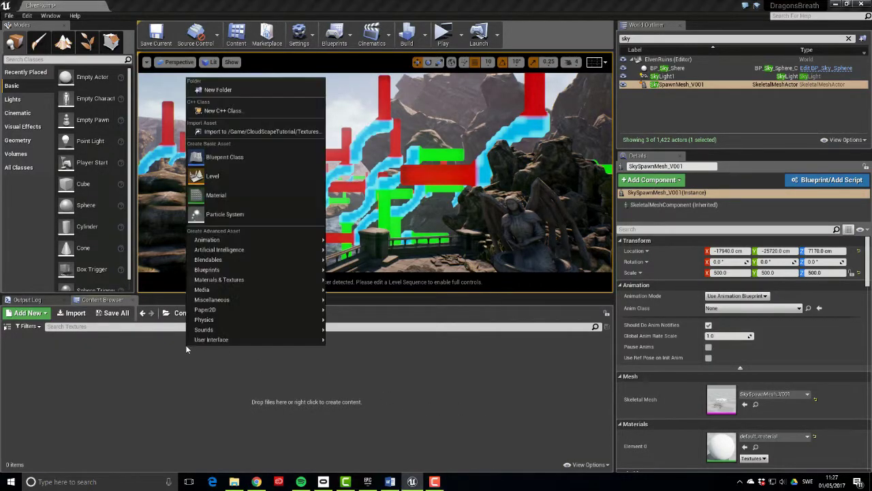
{"action": "left_click", "coordinate": [251, 132]}
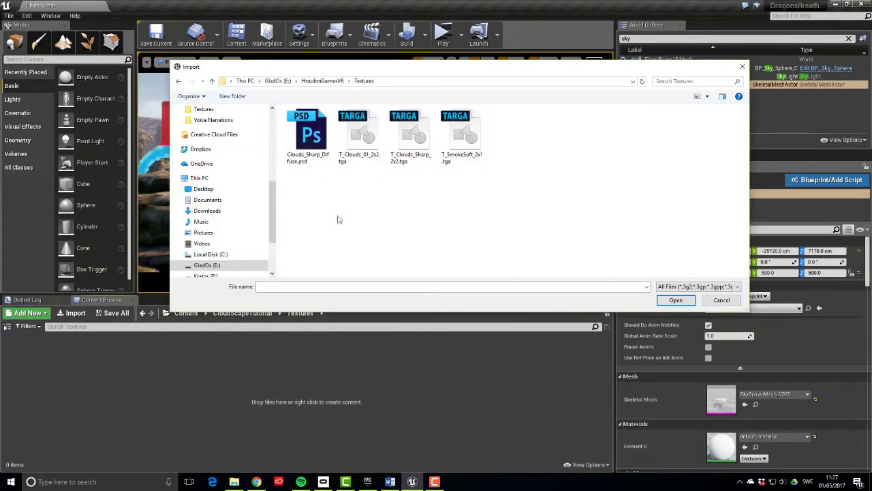
{"action": "left_click", "coordinate": [411, 137]}
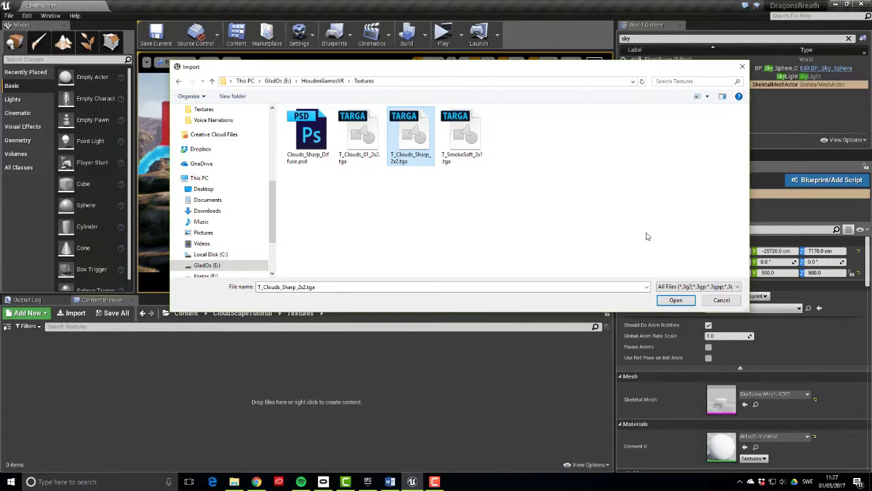
{"action": "left_click", "coordinate": [675, 299]}
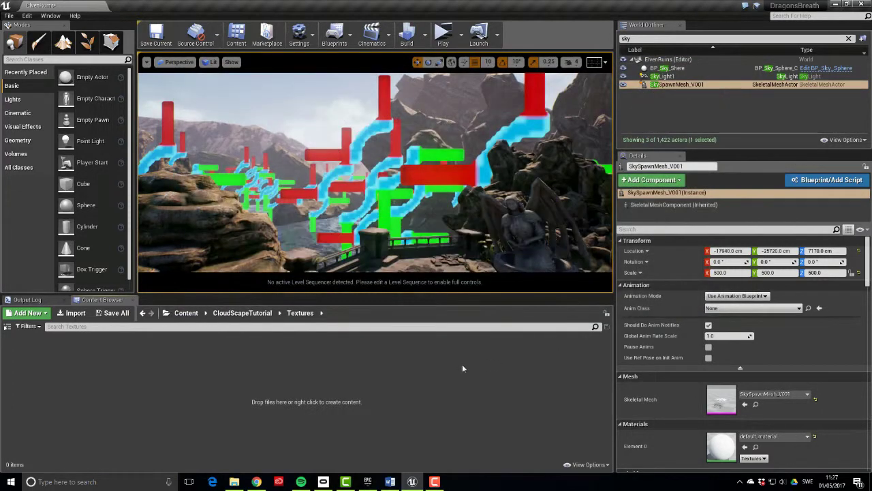
{"action": "right_click", "coordinate": [222, 369]}
{"action": "left_click", "coordinate": [287, 156]}
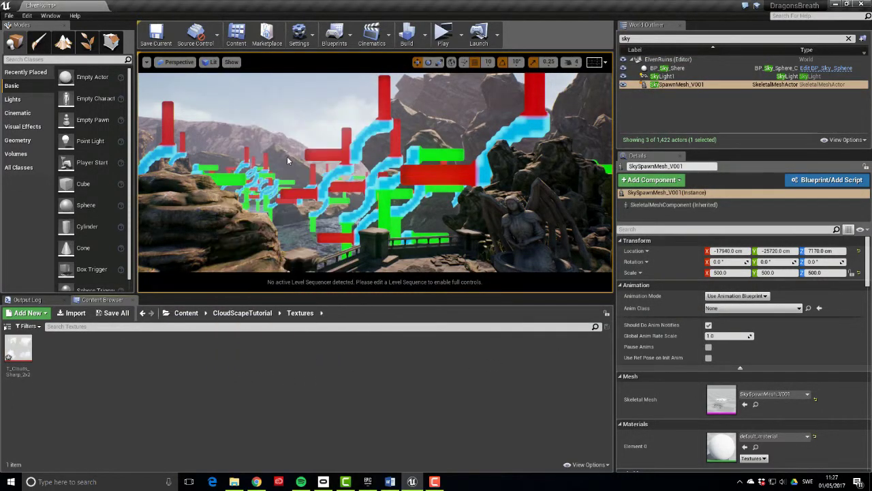
{"action": "left_click", "coordinate": [459, 138]}
{"action": "left_click", "coordinate": [675, 299]}
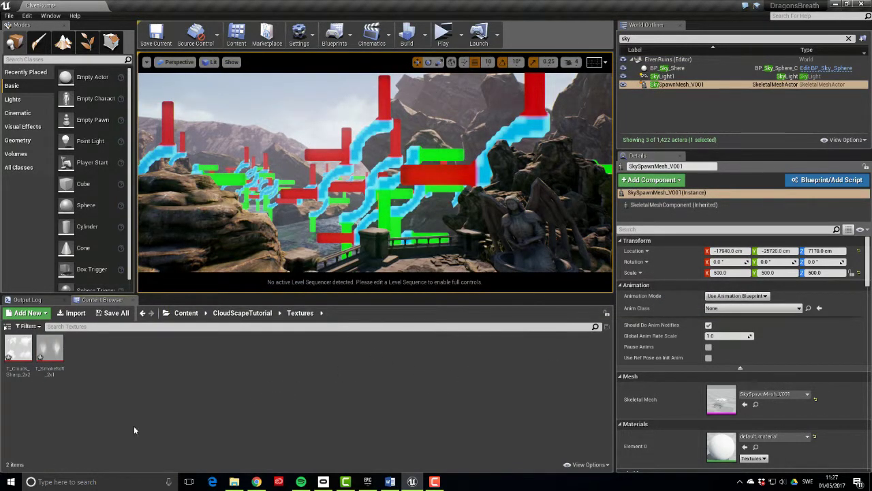
Create a material named M_CloudParticles in the CloudScapeTutorial Material folder
{"action": "left_click", "coordinate": [242, 313]}
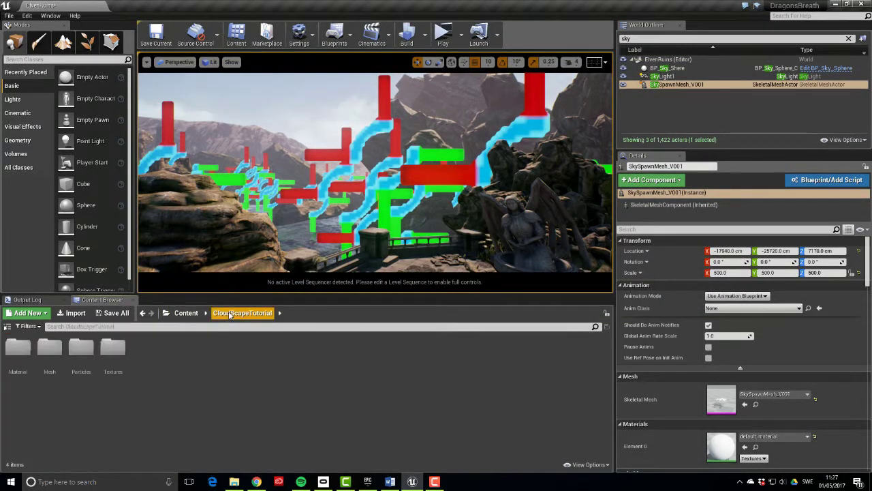
{"action": "double_click", "coordinate": [22, 351]}
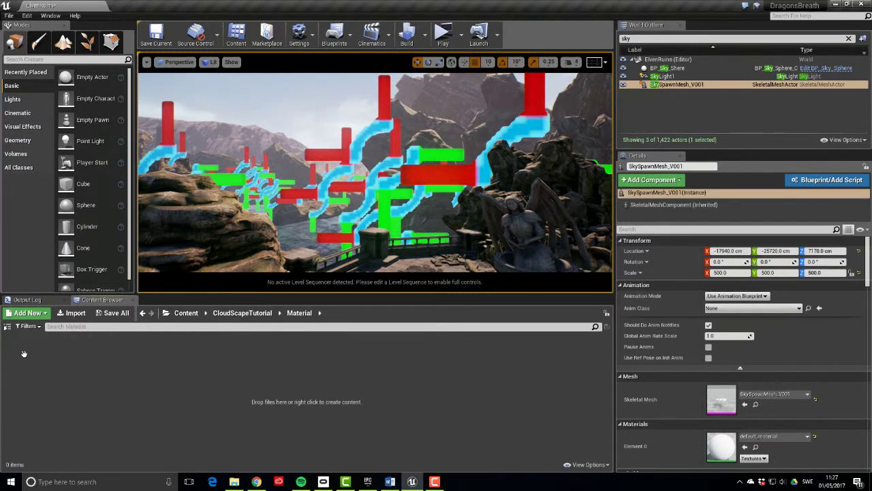
{"action": "right_click", "coordinate": [241, 378]}
{"action": "left_click", "coordinate": [286, 226]}
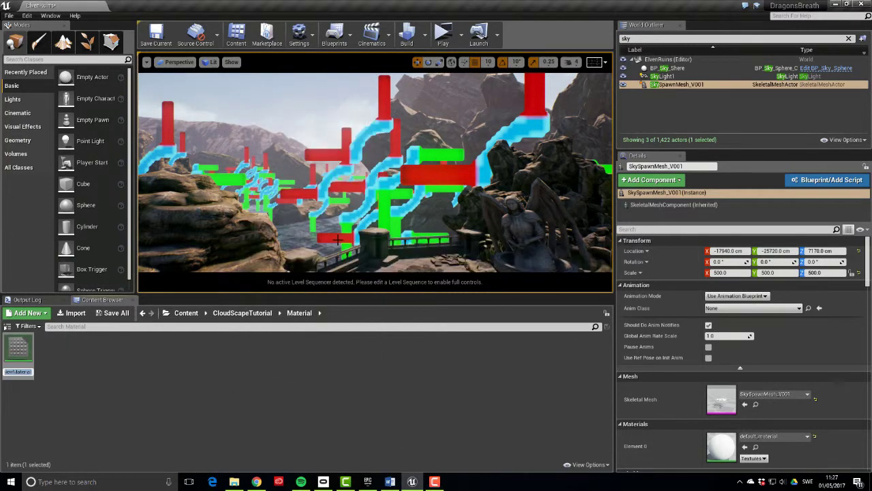
{"action": "type", "text": "M_Clo"}
{"action": "type", "text": "udParticles"}
{"action": "key", "text": "Return"}
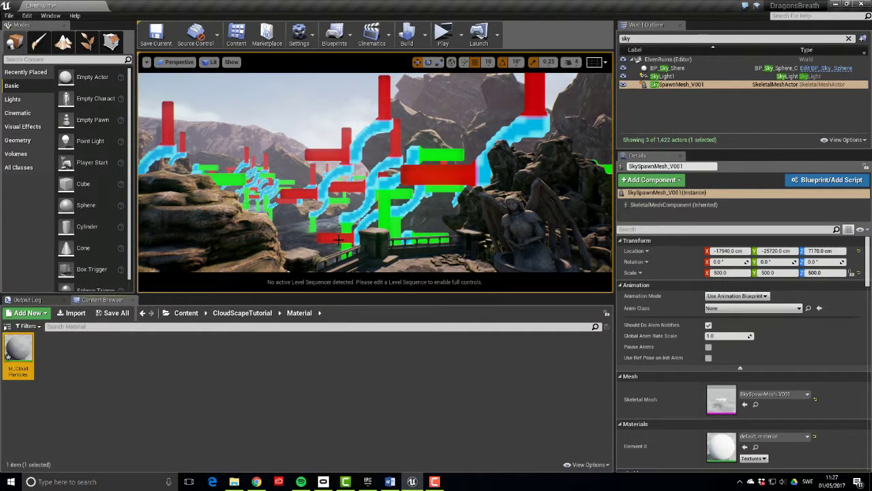
Open M_CloudParticles in the Material Editor and select its result node
{"action": "double_click", "coordinate": [19, 351]}
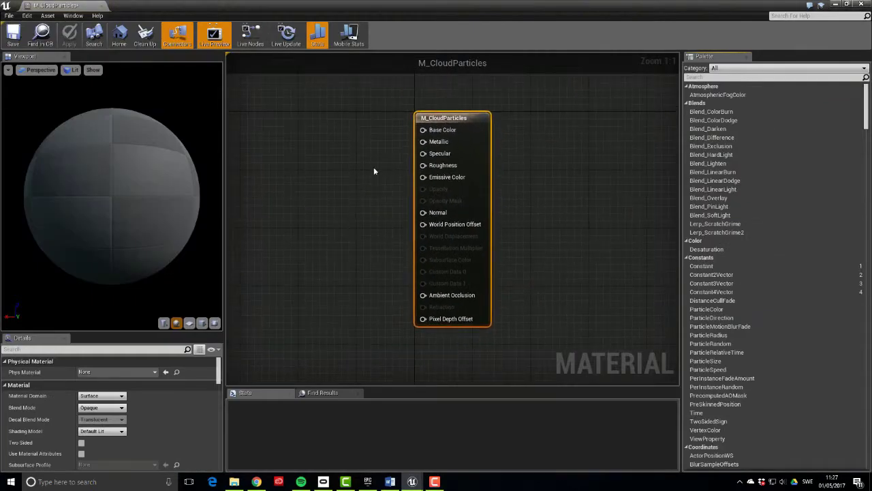
{"action": "right_click_drag", "start_coordinate": [352, 161], "coordinate": [503, 140]}
{"action": "left_click", "coordinate": [487, 138]}
{"action": "left_click", "coordinate": [612, 102]}
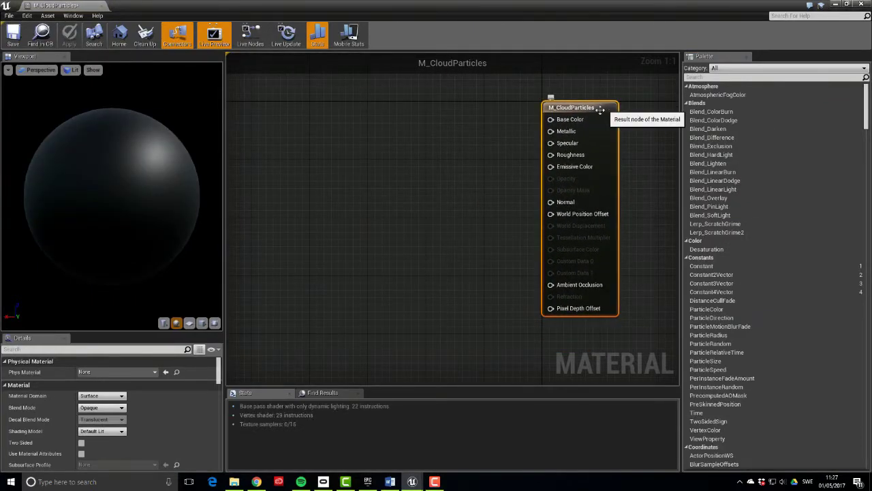
Set the material's Blend Mode to Translucent and Shading Model to Unlit
{"action": "left_click", "coordinate": [114, 408]}
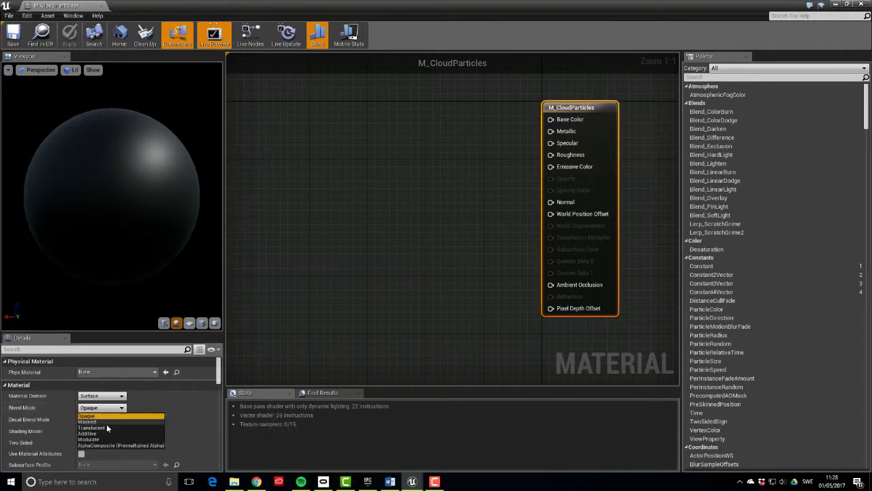
{"action": "left_click", "coordinate": [106, 428]}
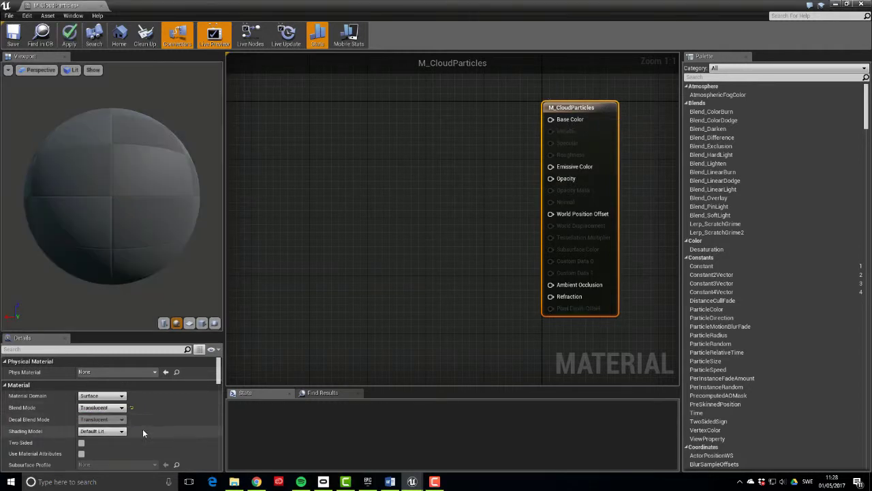
{"action": "left_click", "coordinate": [122, 431]}
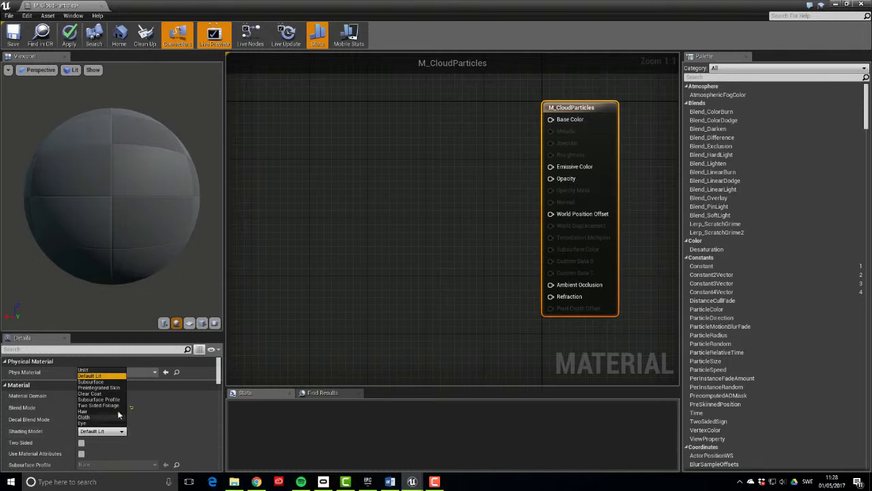
{"action": "left_click", "coordinate": [96, 370]}
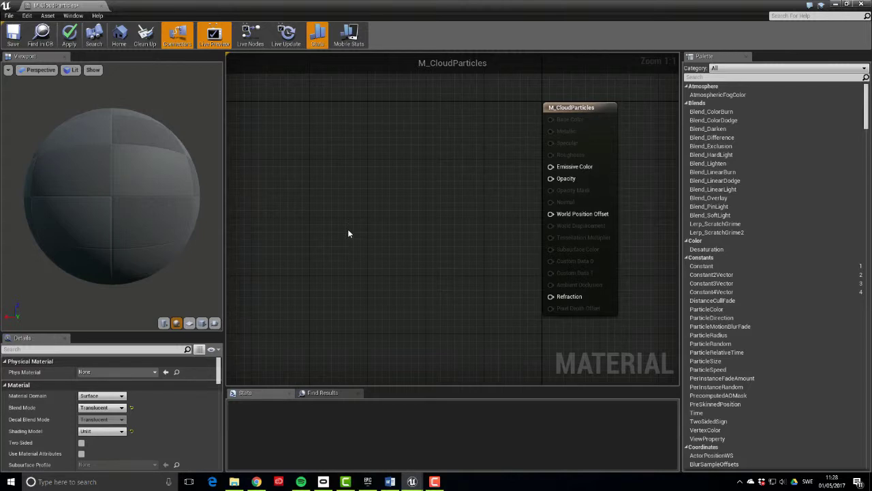
Add a Particle SubUV node and a Particle Color node to the graph
{"action": "right_click_drag", "start_coordinate": [350, 232], "coordinate": [393, 225]}
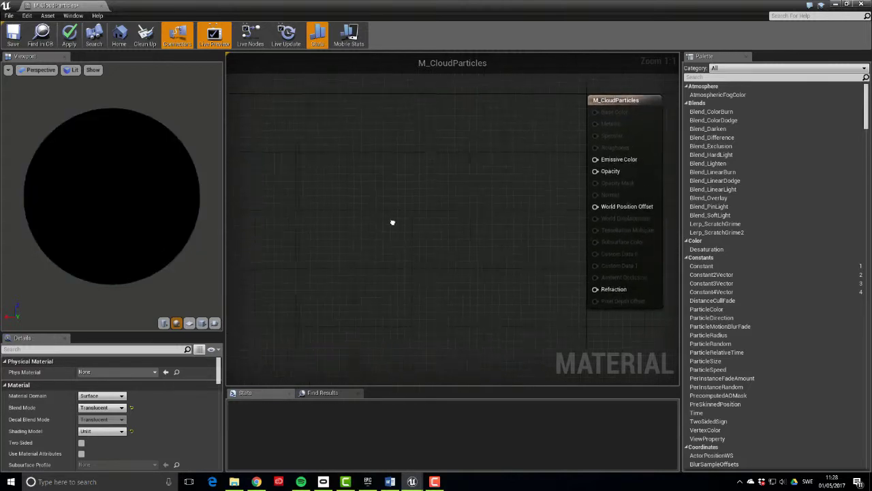
{"action": "right_click", "coordinate": [297, 165]}
{"action": "type", "text": "subu"}
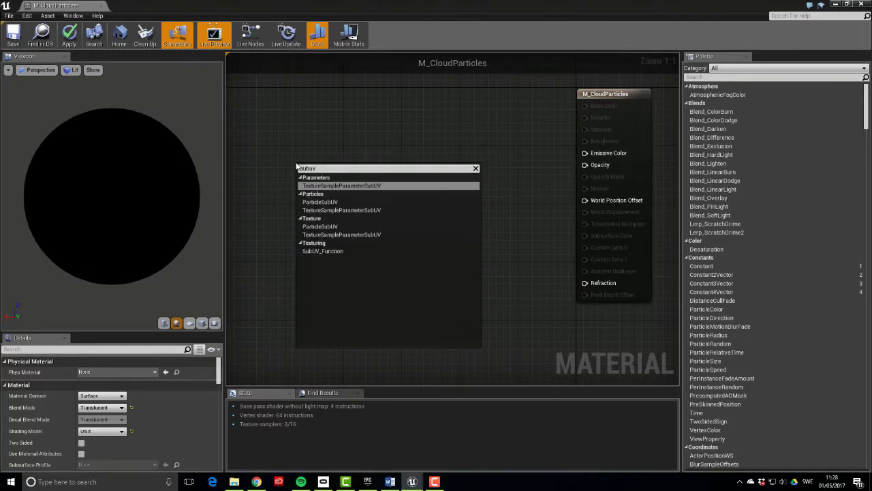
{"action": "type", "text": "v"}
{"action": "key", "text": "Down"}
{"action": "key", "text": "Return"}
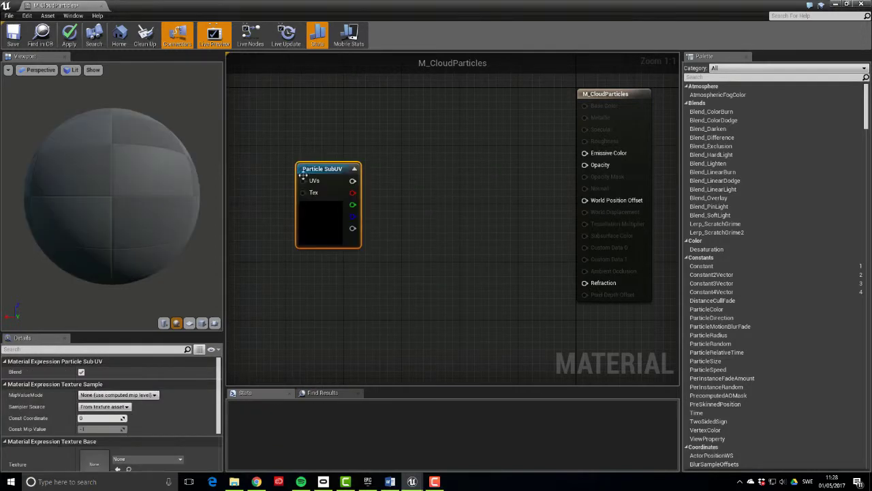
{"action": "left_click_drag", "start_coordinate": [327, 180], "coordinate": [309, 156]}
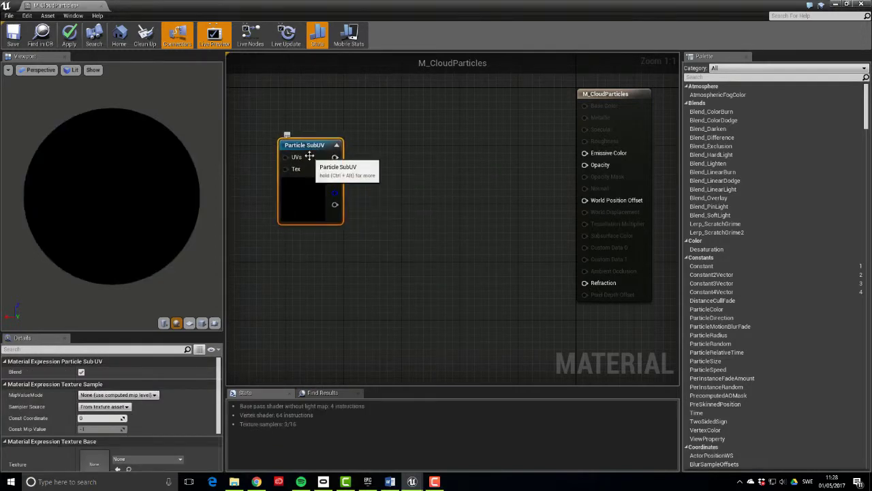
{"action": "right_click_drag", "start_coordinate": [309, 156], "coordinate": [334, 123]}
{"action": "right_click", "coordinate": [328, 223]}
{"action": "type", "text": "particle"}
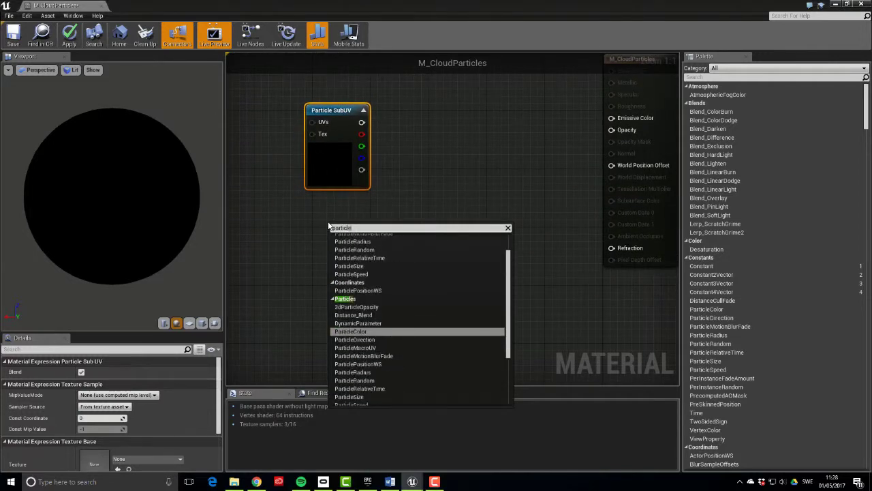
{"action": "type", "text": "color"}
{"action": "key", "text": "Return"}
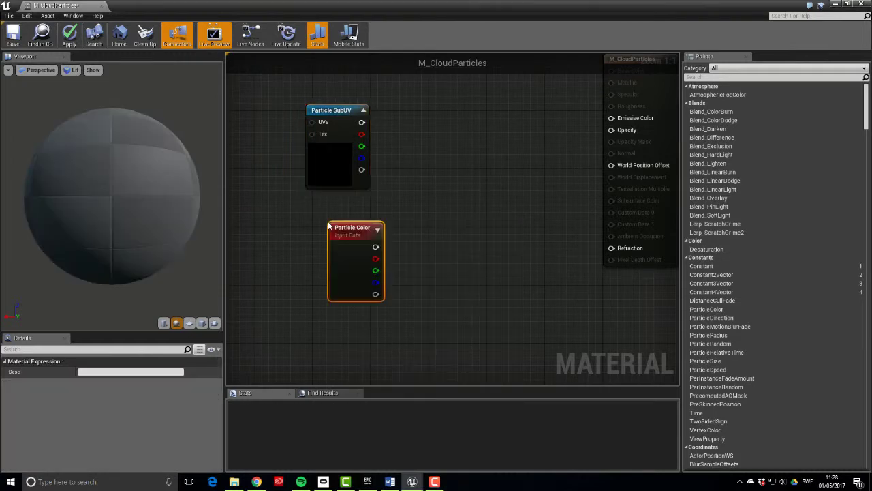
{"action": "left_click_drag", "start_coordinate": [329, 225], "coordinate": [308, 210]}
Add two Multiply nodes: one for the two colour outputs, one for the two alphas
{"action": "left_click", "coordinate": [448, 255]}
{"action": "left_click", "coordinate": [443, 151]}
{"action": "left_click_drag", "start_coordinate": [362, 170], "coordinate": [455, 274]}
{"action": "left_click_drag", "start_coordinate": [356, 277], "coordinate": [456, 285]}
{"action": "left_click_drag", "start_coordinate": [362, 122], "coordinate": [450, 166]}
{"action": "left_click_drag", "start_coordinate": [351, 231], "coordinate": [458, 139]}
Feed the colour Multiply into Emissive Color and select Particle SubUV to view its texture settings
{"action": "right_click_drag", "start_coordinate": [537, 146], "coordinate": [467, 203]}
{"action": "left_click_drag", "start_coordinate": [418, 207], "coordinate": [525, 184]}
{"action": "key", "text": "Home"}
{"action": "scroll", "coordinate": [477, 213], "scroll_direction": "down", "scroll_amount": 1}
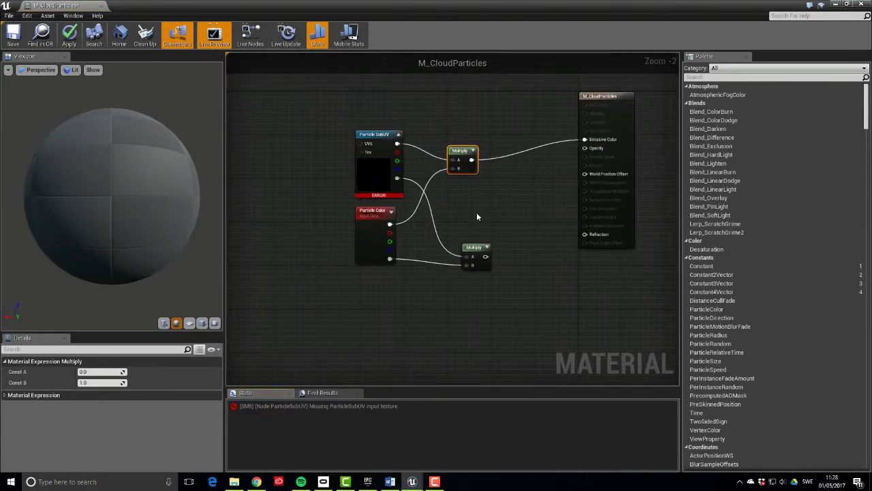
{"action": "left_click", "coordinate": [376, 172]}
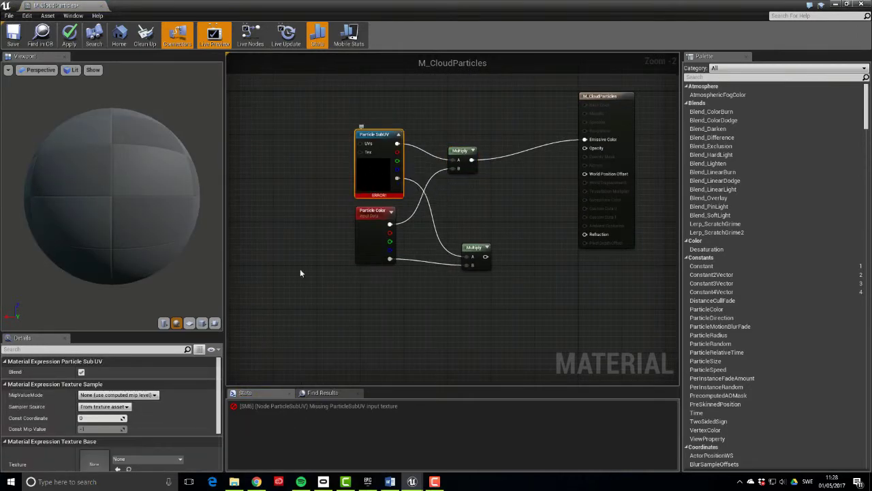
{"action": "scroll", "coordinate": [198, 381], "scroll_direction": "down", "scroll_amount": 2}
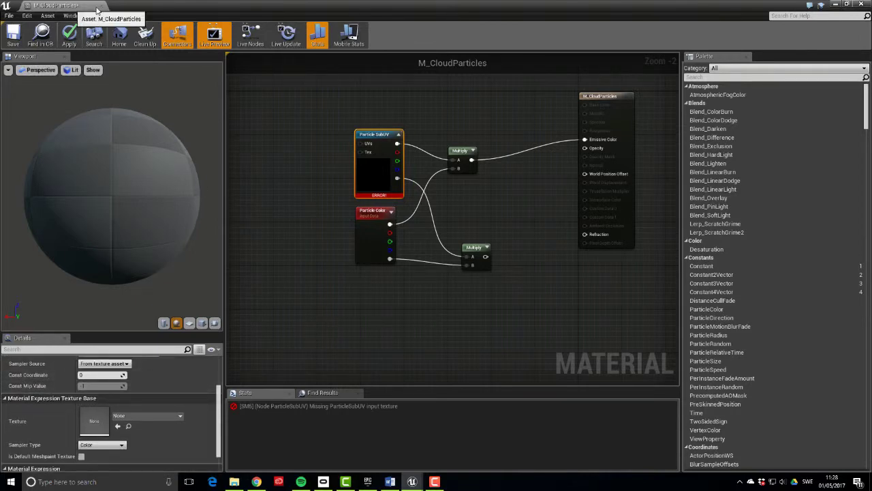
Select T_Clouds_Sharp_2x2 in CloudScapeTutorial/Textures and assign it as Particle SubUV's texture
{"action": "double_click", "coordinate": [69, 6]}
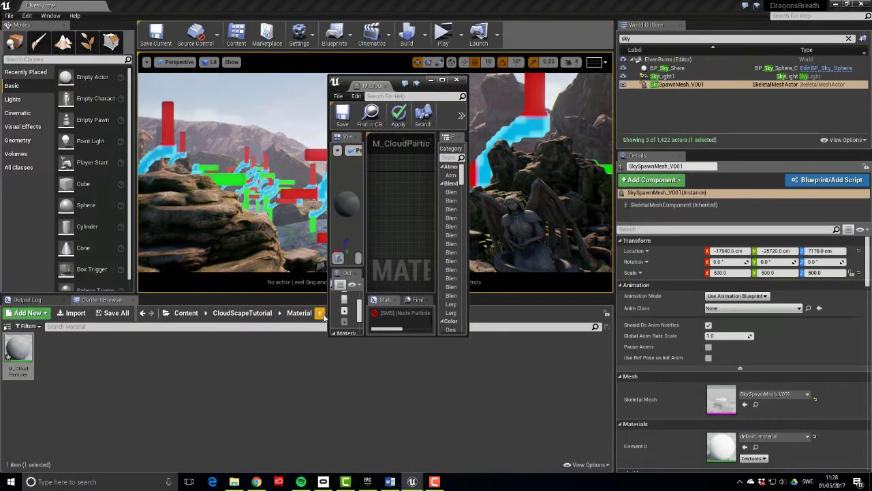
{"action": "left_click", "coordinate": [289, 315]}
{"action": "left_click", "coordinate": [242, 314]}
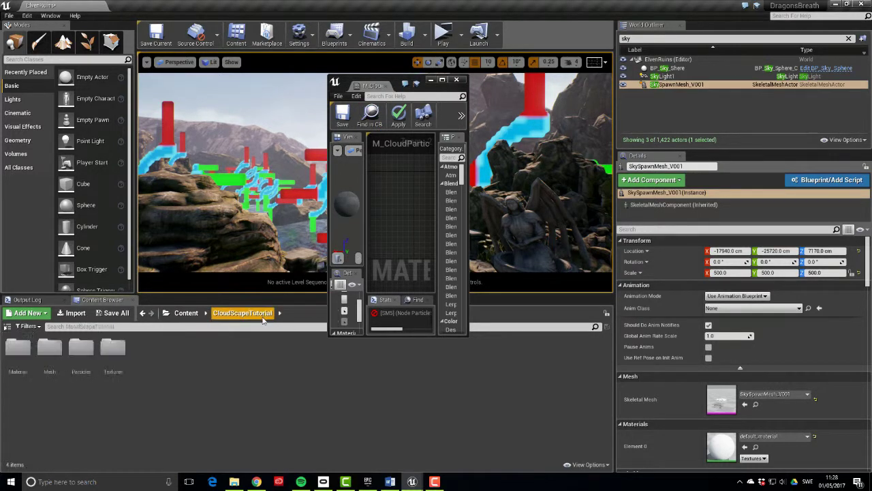
{"action": "double_click", "coordinate": [122, 360]}
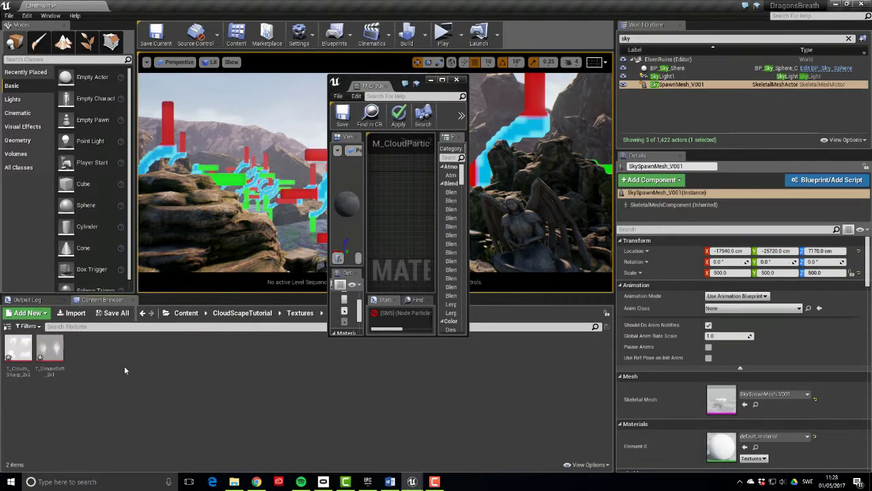
{"action": "left_click", "coordinate": [20, 358]}
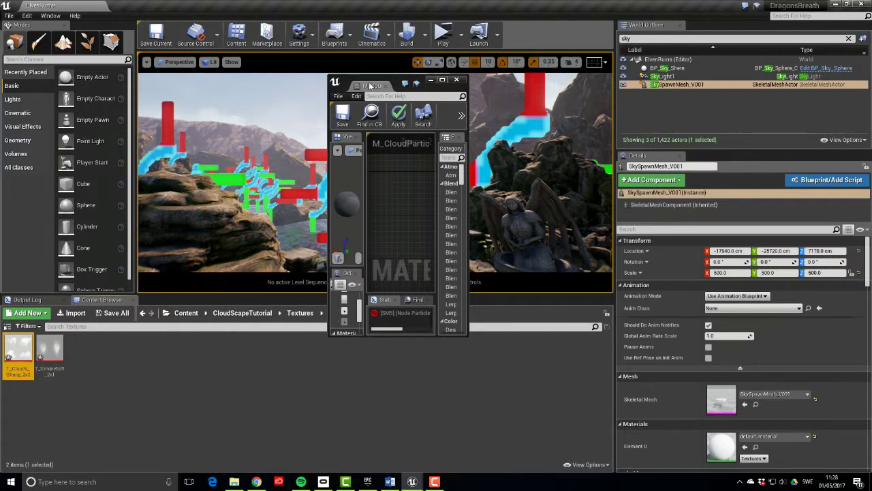
{"action": "left_click", "coordinate": [441, 80]}
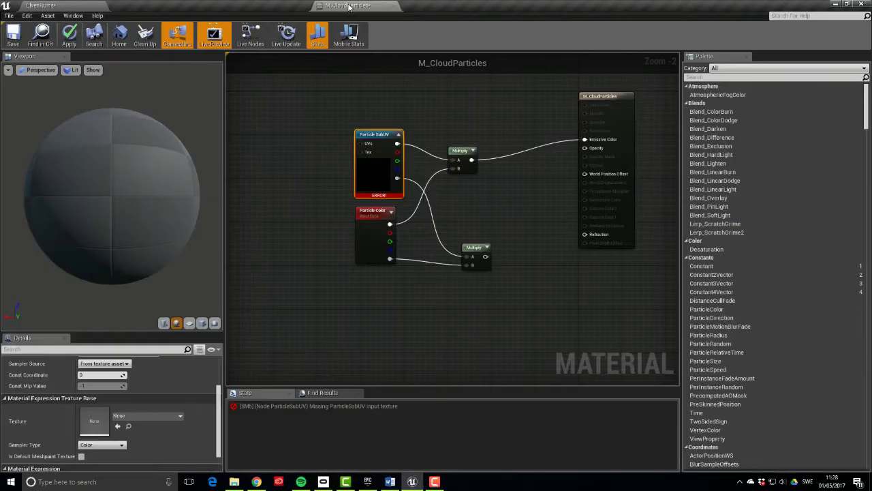
{"action": "left_click", "coordinate": [117, 426]}
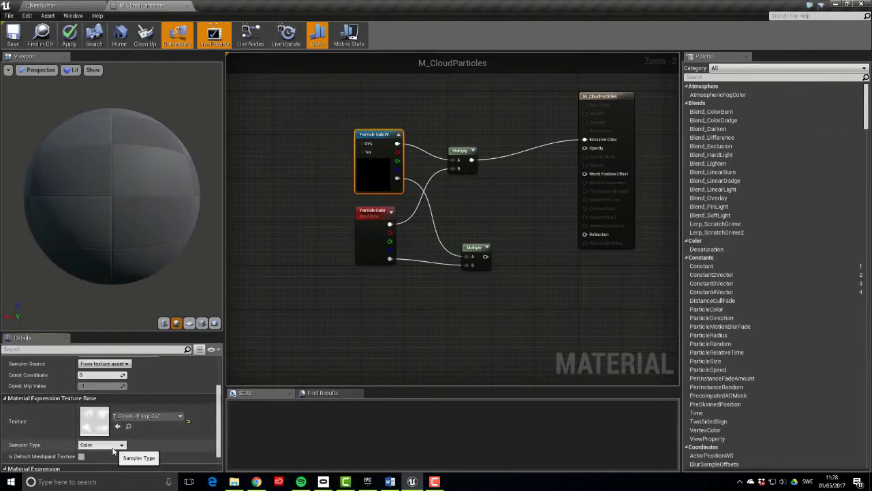
{"action": "left_click", "coordinate": [294, 299]}
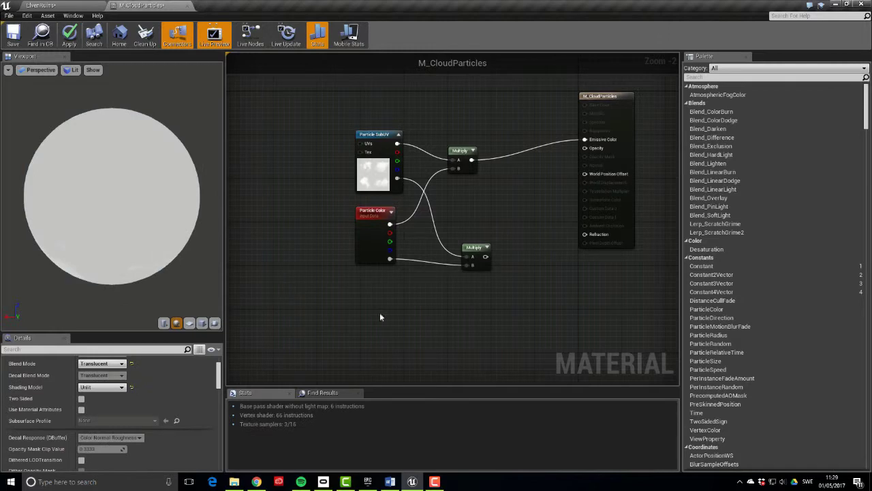
Zoom out and move Particle Color, the alpha Multiply and Particle SubUV to the left
{"action": "right_click_drag", "start_coordinate": [392, 318], "coordinate": [364, 277]}
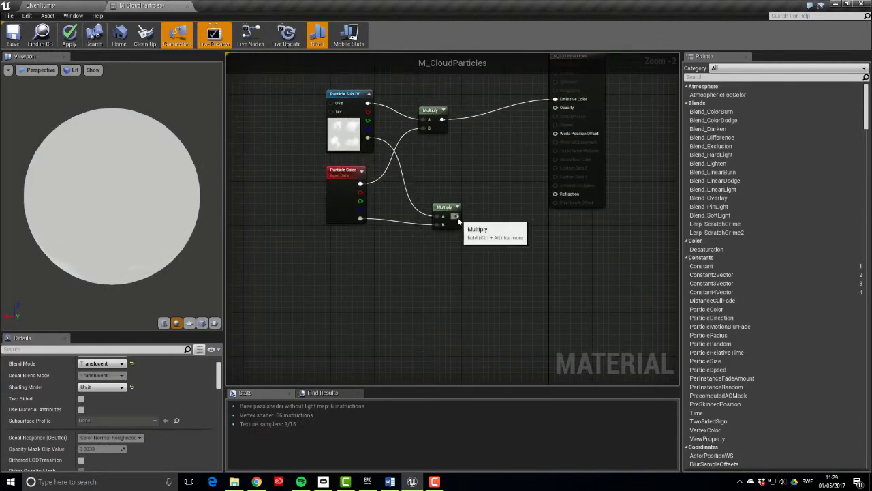
{"action": "right_click_drag", "start_coordinate": [511, 210], "coordinate": [536, 219]}
{"action": "scroll", "coordinate": [531, 199], "scroll_direction": "down", "scroll_amount": 1}
{"action": "scroll", "coordinate": [530, 201], "scroll_direction": "down", "scroll_amount": 1}
{"action": "left_click_drag", "start_coordinate": [433, 186], "coordinate": [275, 197]}
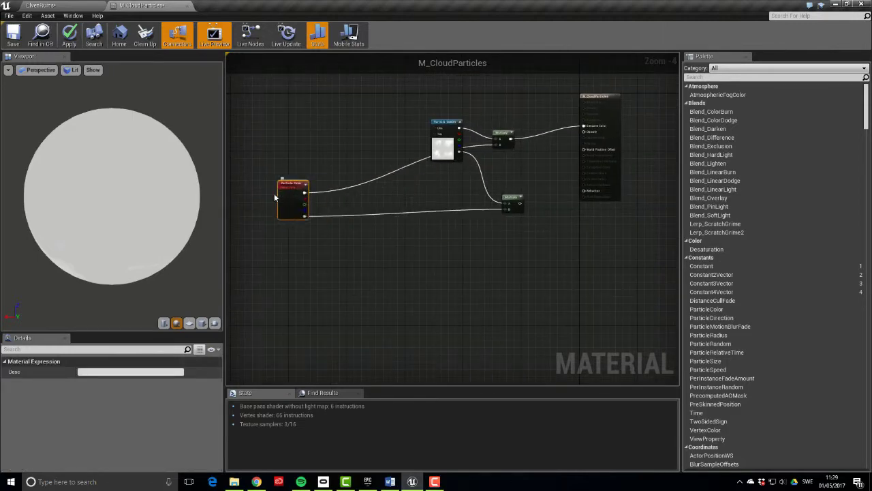
{"action": "left_click_drag", "start_coordinate": [509, 204], "coordinate": [347, 215]}
{"action": "left_click_drag", "start_coordinate": [444, 140], "coordinate": [277, 142]}
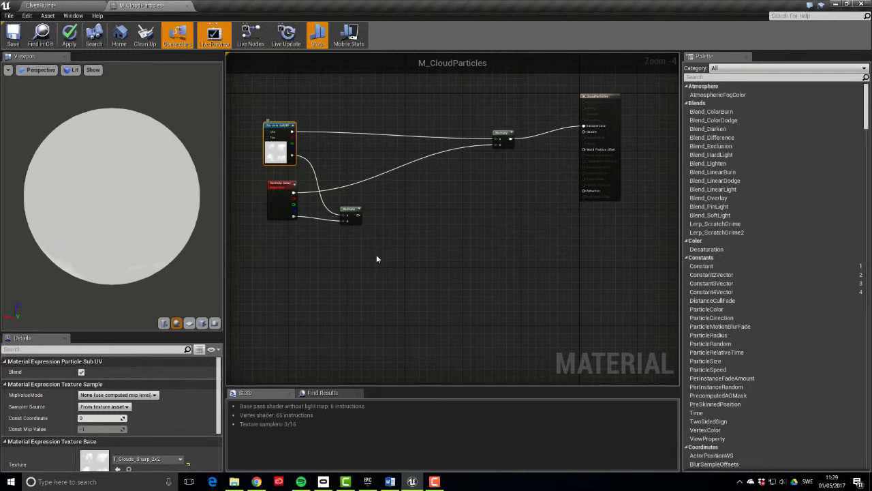
Add a CameraDepthFade node with a Constant wired into its Fade Length
{"action": "right_click", "coordinate": [387, 263]}
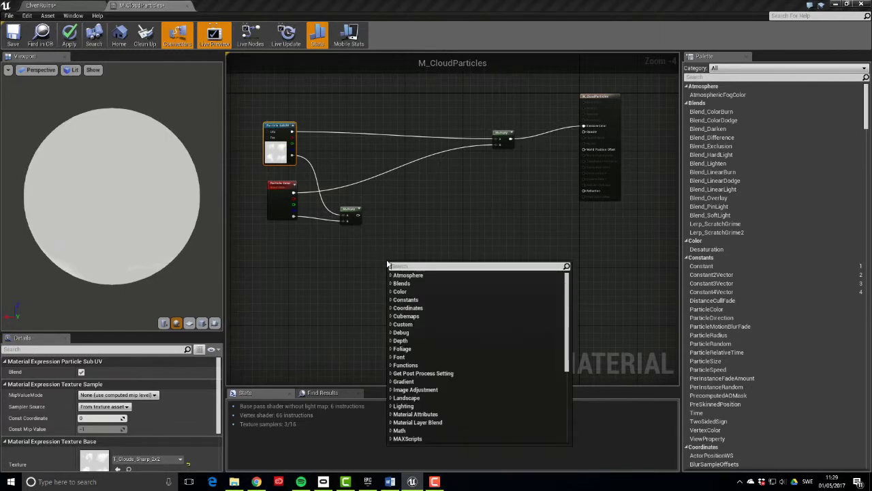
{"action": "type", "text": "camerade"}
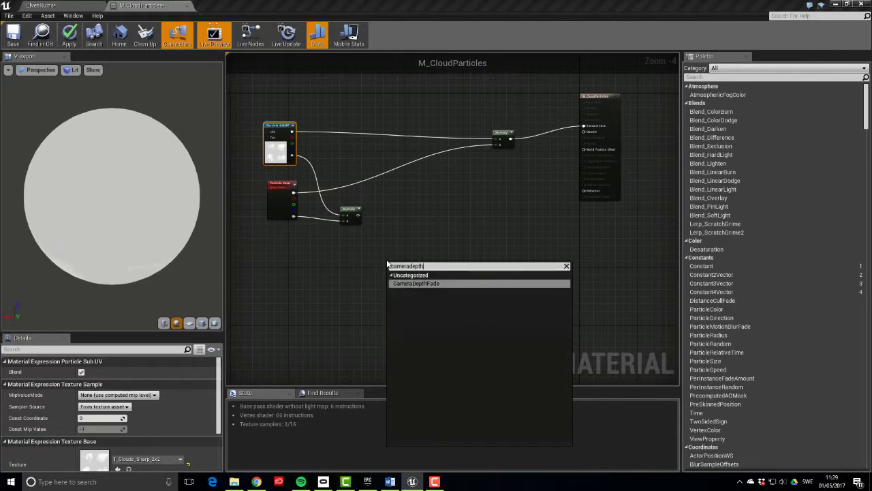
{"action": "type", "text": "pth"}
{"action": "key", "text": "Return"}
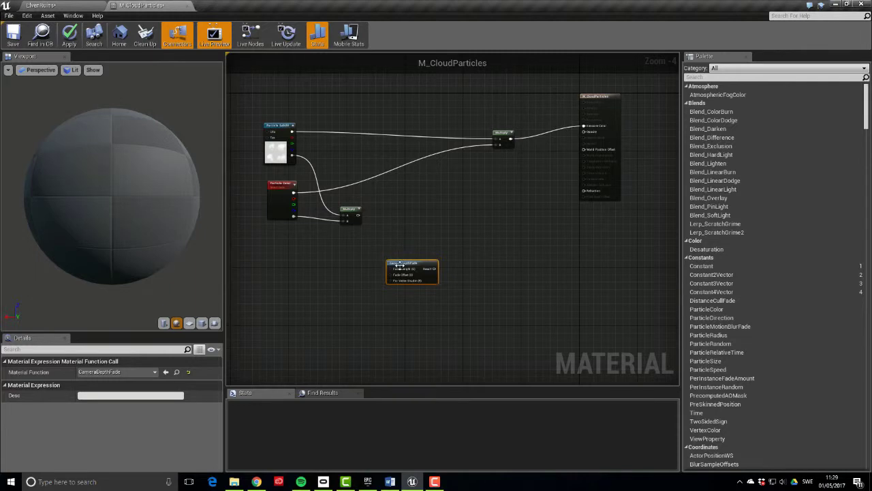
{"action": "left_click_drag", "start_coordinate": [389, 269], "coordinate": [368, 273]}
{"action": "type", "text": "const"}
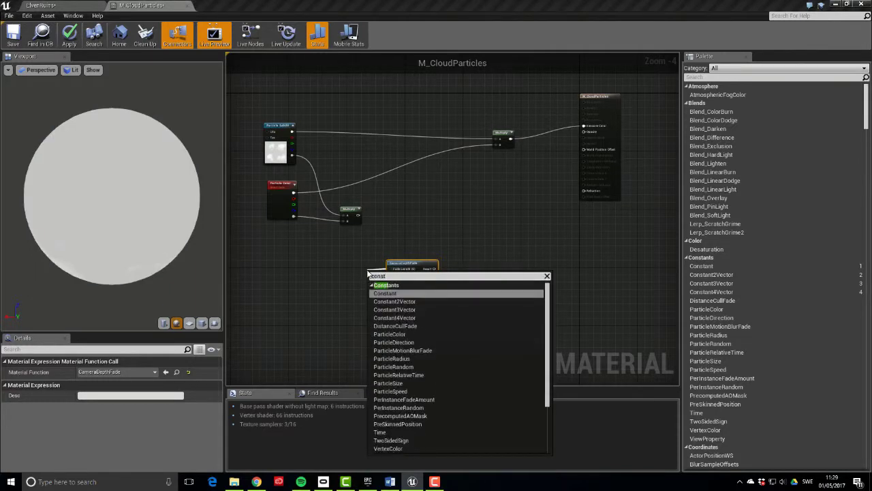
{"action": "key", "text": "Return"}
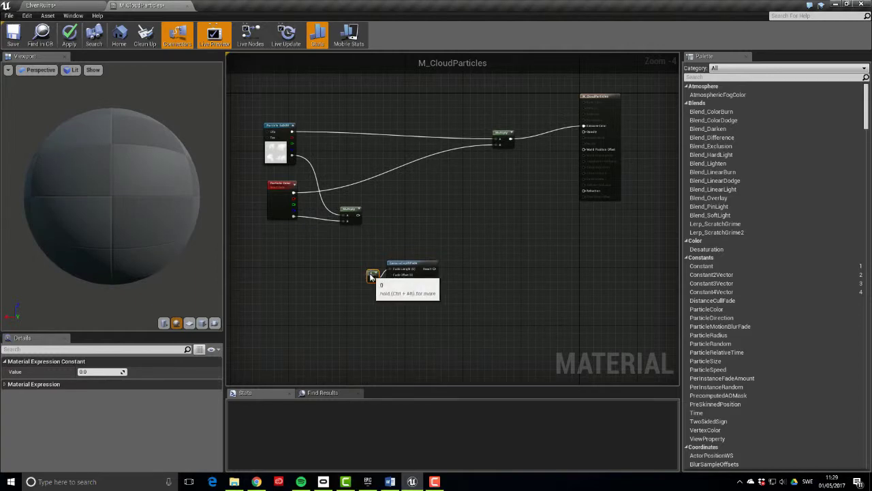
Set the Fade Length Constant to 5000
{"action": "scroll", "coordinate": [399, 263], "scroll_direction": "up", "scroll_amount": 2}
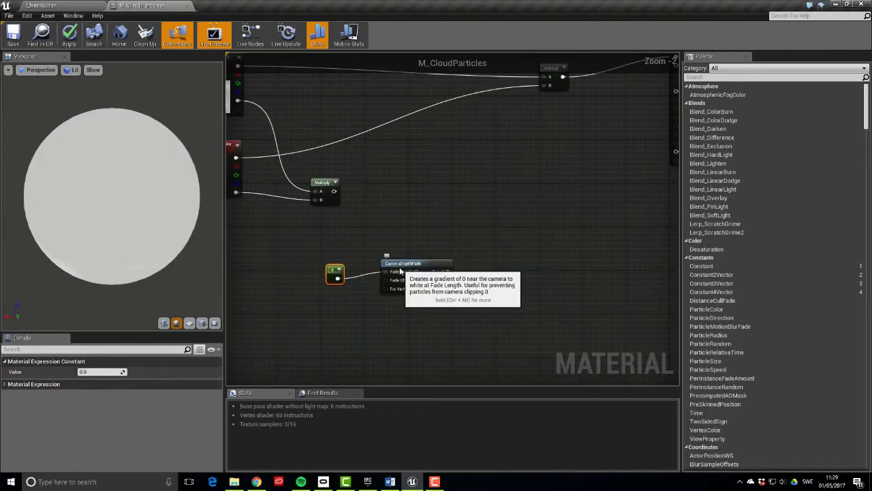
{"action": "left_click", "coordinate": [399, 263]}
{"action": "left_click", "coordinate": [334, 272]}
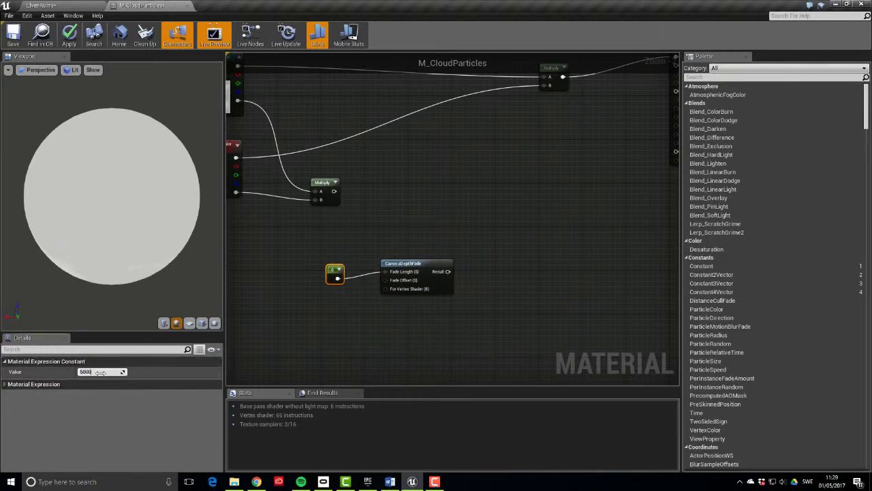
{"action": "left_click", "coordinate": [101, 372]}
{"action": "type", "text": "5000"}
{"action": "key", "text": "Return"}
Add a Multiply combining the CameraDepthFade result with the alpha Multiply
{"action": "right_click_drag", "start_coordinate": [352, 208], "coordinate": [419, 195]}
{"action": "scroll", "coordinate": [419, 195], "scroll_direction": "down", "scroll_amount": 2}
{"action": "left_click", "coordinate": [450, 203]}
{"action": "left_click", "coordinate": [466, 205]}
{"action": "left_click_drag", "start_coordinate": [466, 211], "coordinate": [495, 226]}
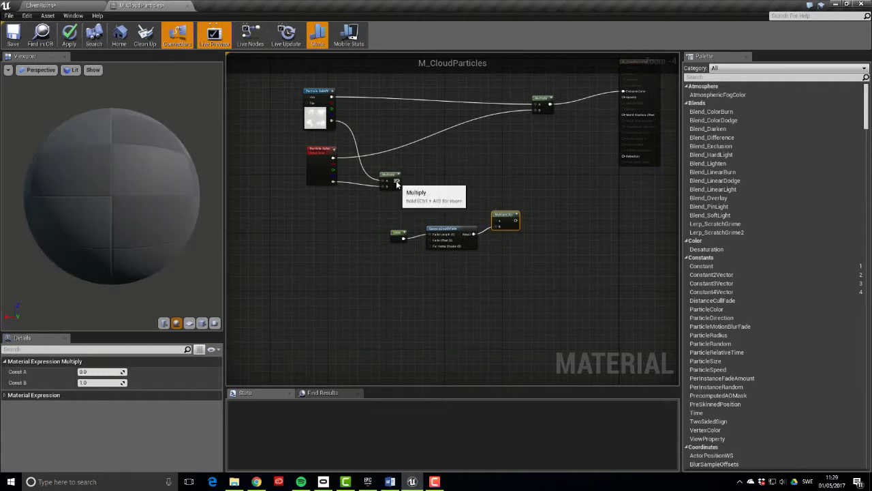
{"action": "left_click_drag", "start_coordinate": [399, 180], "coordinate": [496, 218]}
{"action": "left_click_drag", "start_coordinate": [371, 208], "coordinate": [426, 194]}
Add a Fresnel node with a 0.05 Constant wired into its exponent
{"action": "left_click", "coordinate": [409, 232]}
{"action": "scroll", "coordinate": [406, 228], "scroll_direction": "up", "scroll_amount": 2}
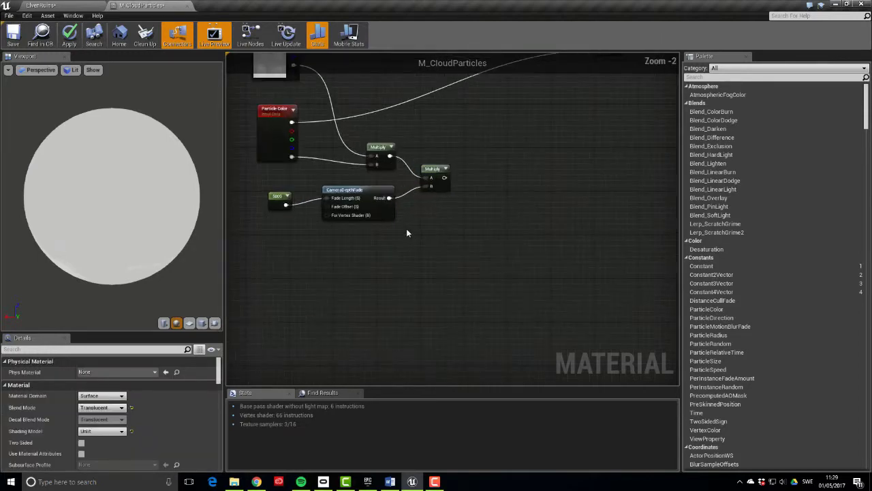
{"action": "right_click_drag", "start_coordinate": [406, 229], "coordinate": [413, 261]}
{"action": "right_click", "coordinate": [430, 282]}
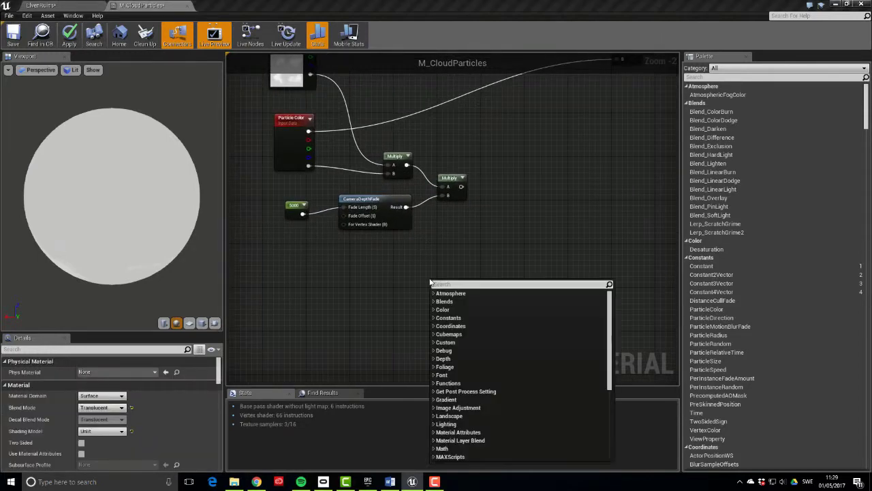
{"action": "type", "text": "fresnel"}
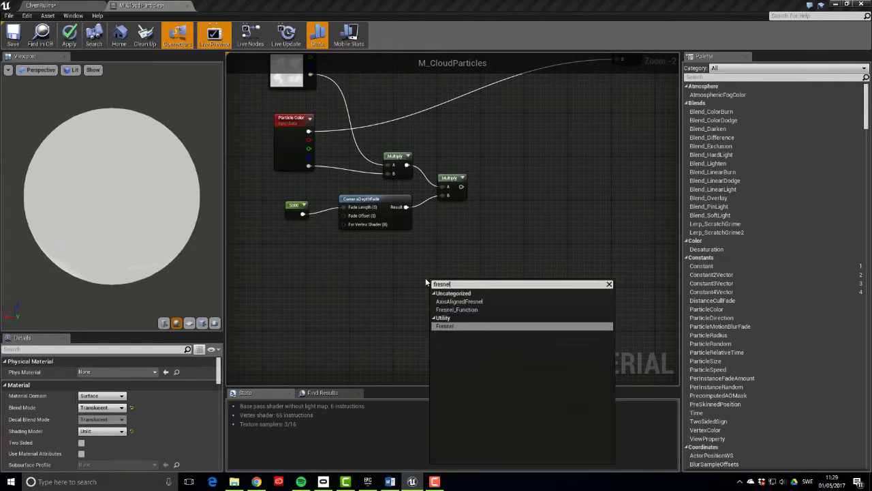
{"action": "key", "text": "Return"}
{"action": "left_click_drag", "start_coordinate": [450, 283], "coordinate": [487, 237]}
{"action": "left_click", "coordinate": [380, 259]}
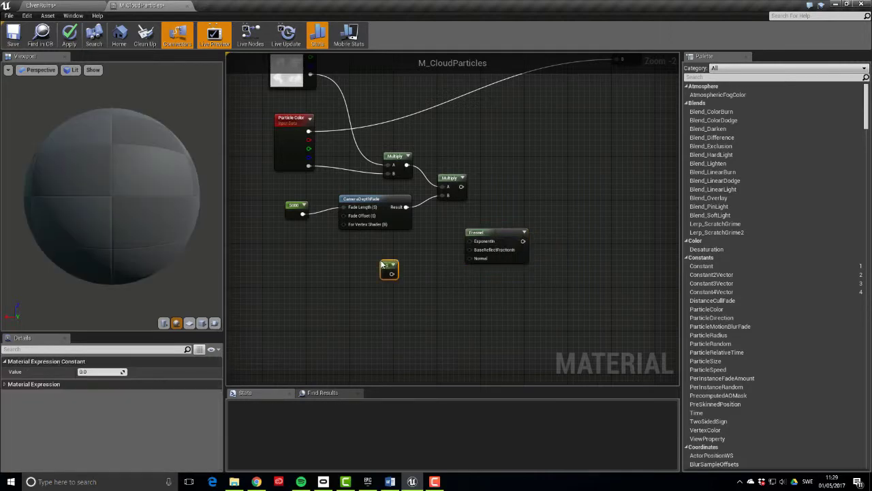
{"action": "left_click_drag", "start_coordinate": [391, 276], "coordinate": [465, 248]}
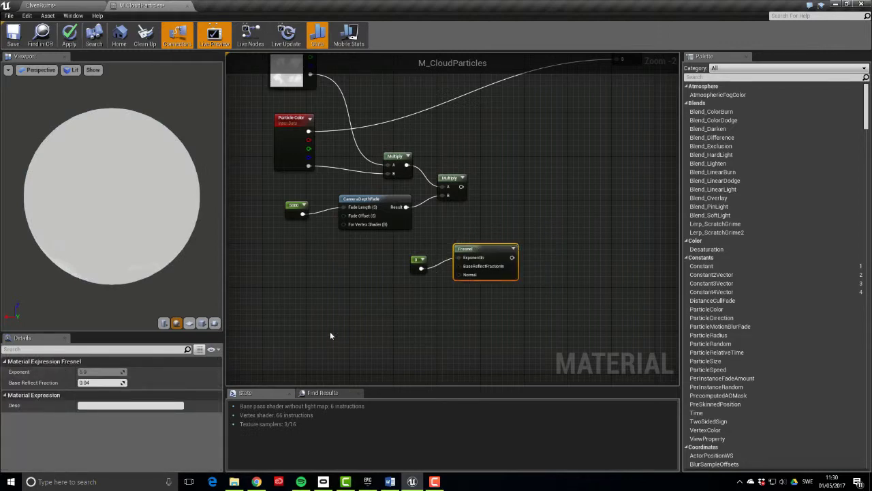
{"action": "left_click", "coordinate": [418, 263]}
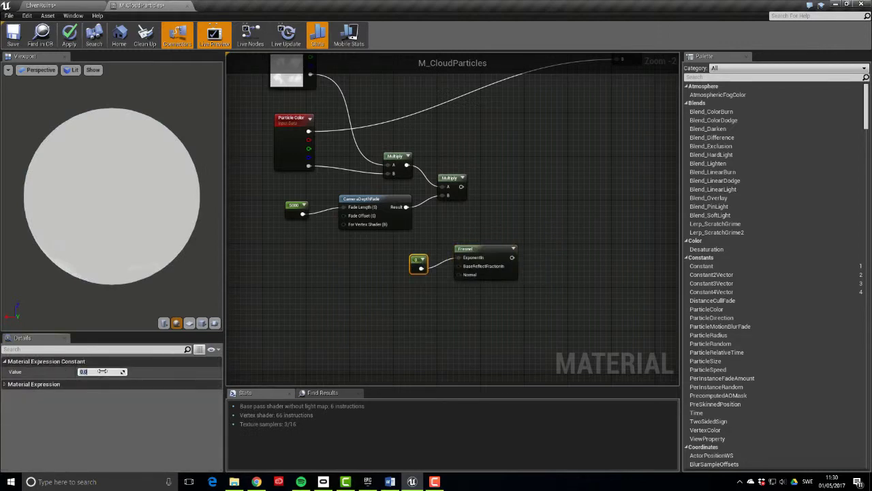
{"action": "left_click", "coordinate": [101, 371]}
{"action": "type", "text": "0.05"}
{"action": "key", "text": "Return"}
Add a OneMinus node after the Fresnel to invert it
{"action": "right_click_drag", "start_coordinate": [512, 336], "coordinate": [467, 341]}
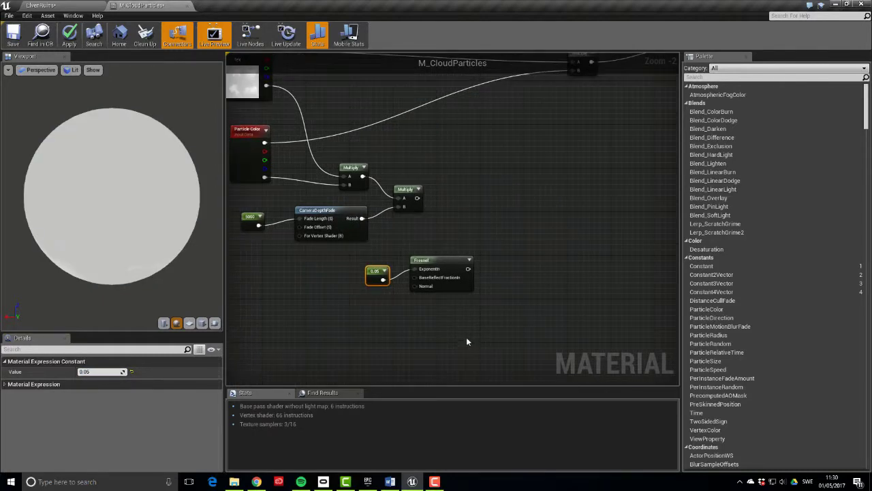
{"action": "right_click", "coordinate": [486, 299]}
{"action": "type", "text": "oneminus"}
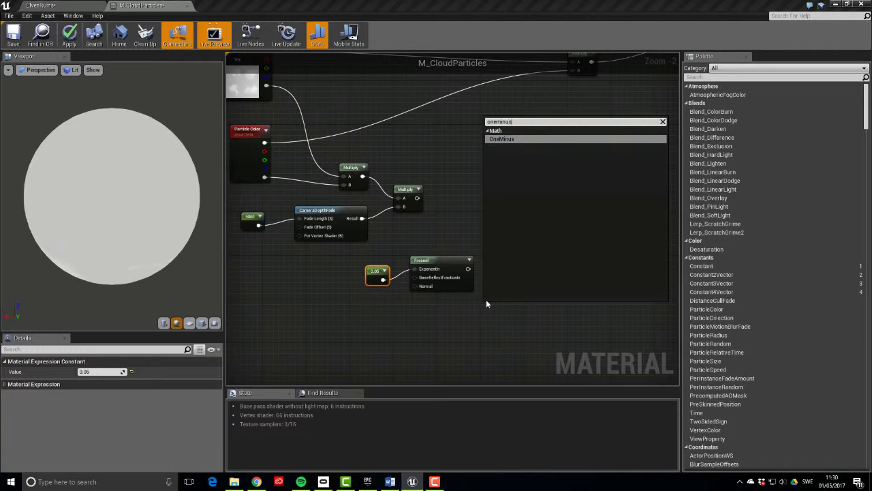
{"action": "key", "text": "Return"}
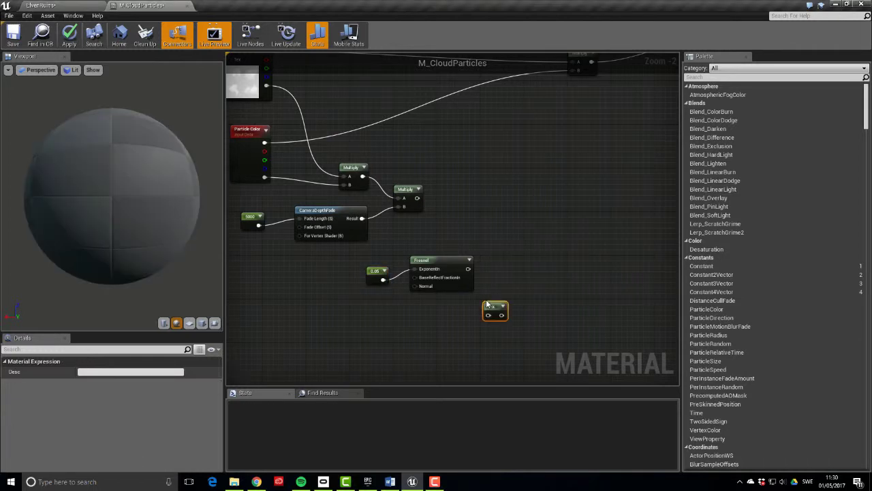
{"action": "left_click_drag", "start_coordinate": [488, 305], "coordinate": [491, 275]}
Multiply the inverted Fresnel with the upper Multiply's result in a new Multiply node
{"action": "left_click", "coordinate": [543, 185]}
{"action": "left_click", "coordinate": [528, 226]}
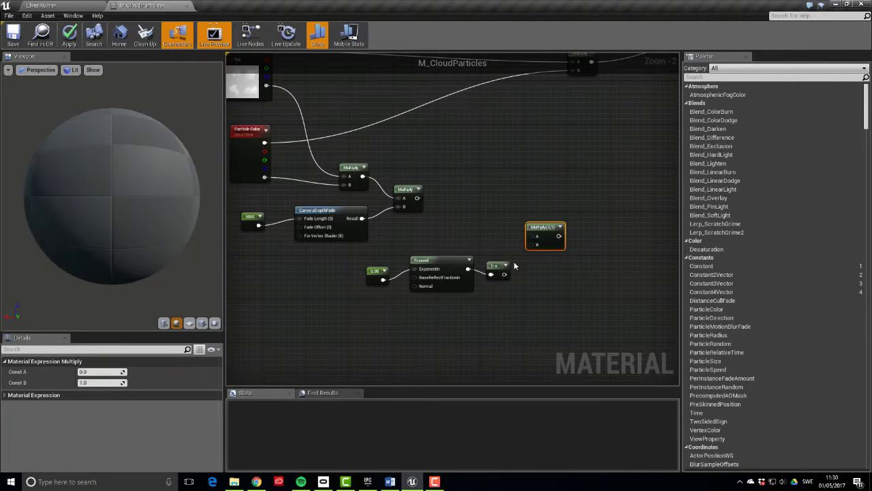
{"action": "left_click_drag", "start_coordinate": [505, 274], "coordinate": [538, 244]}
{"action": "left_click_drag", "start_coordinate": [417, 198], "coordinate": [535, 238]}
{"action": "right_click_drag", "start_coordinate": [603, 218], "coordinate": [509, 235]}
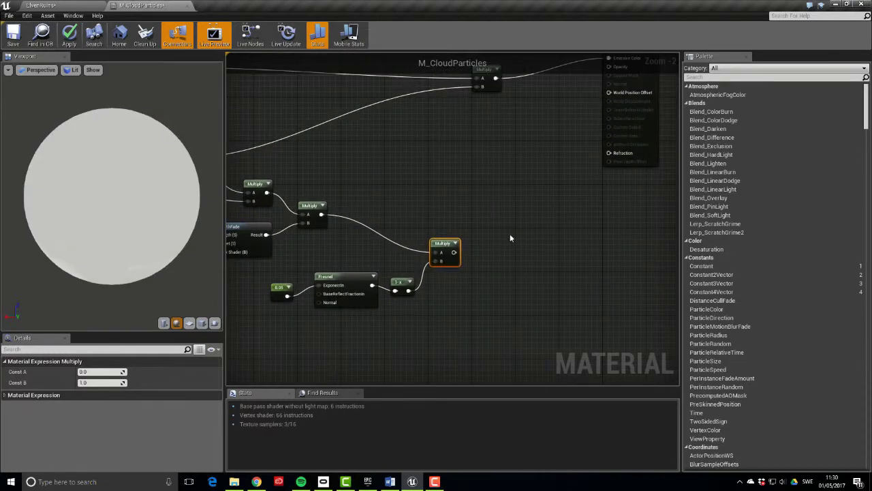
Add a Depth Fade node fed by the Multiply result, with Fade Distance Default 500
{"action": "right_click", "coordinate": [510, 233]}
{"action": "type", "text": "dep"}
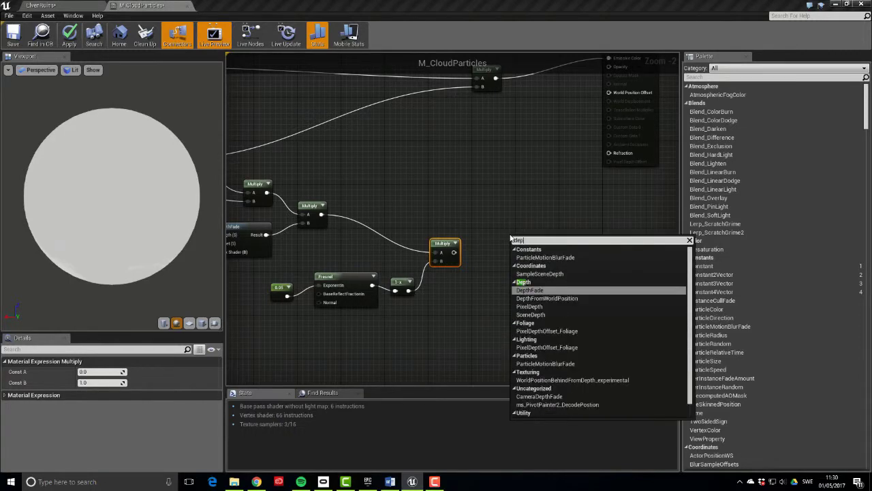
{"action": "type", "text": "thf"}
{"action": "key", "text": "Return"}
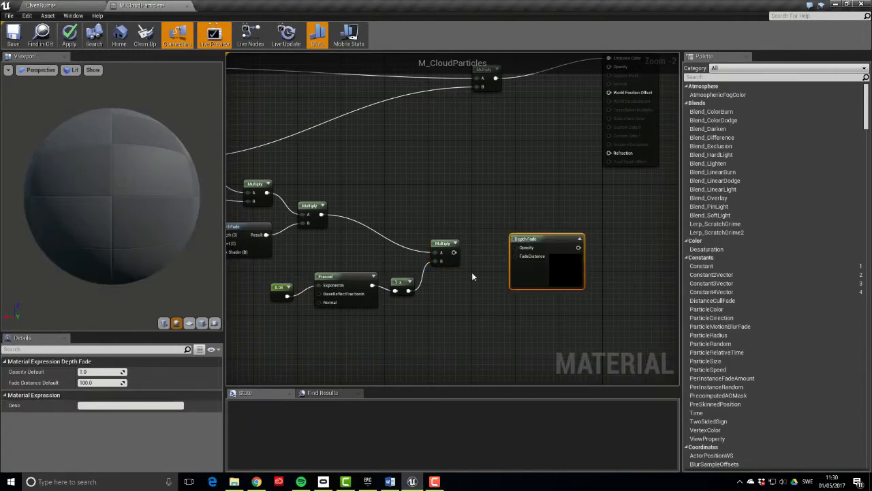
{"action": "left_click_drag", "start_coordinate": [455, 253], "coordinate": [514, 247]}
{"action": "left_click", "coordinate": [99, 382]}
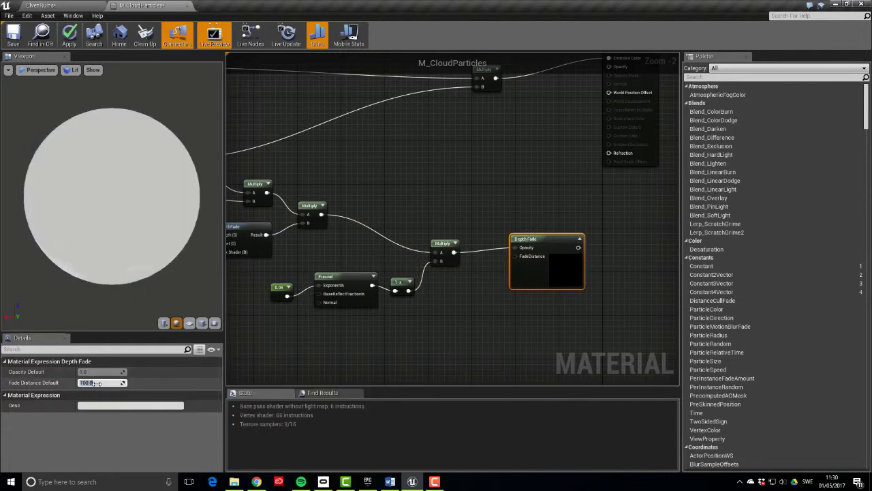
{"action": "key", "text": "Return"}
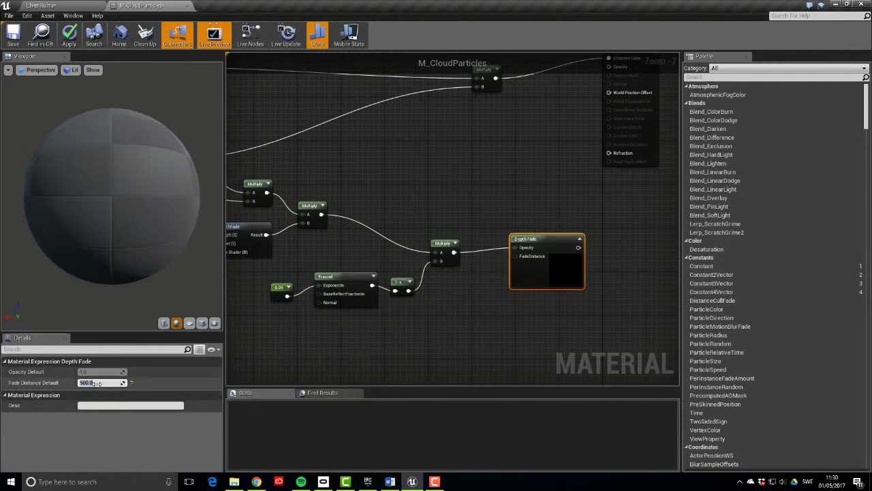
Connect the Depth Fade output to the material's Opacity input
{"action": "left_click_drag", "start_coordinate": [553, 238], "coordinate": [521, 242]}
{"action": "right_click_drag", "start_coordinate": [599, 231], "coordinate": [618, 197]}
{"action": "scroll", "coordinate": [618, 196], "scroll_direction": "down", "scroll_amount": 2}
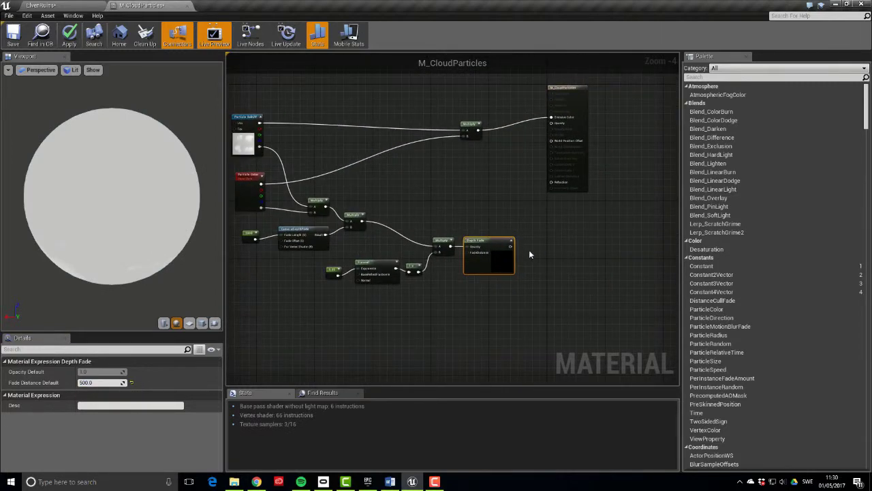
{"action": "mouse_move", "coordinate": [510, 246]}
{"action": "left_mouse_down"}
{"action": "mouse_move", "coordinate": [528, 224]}
{"action": "mouse_move", "coordinate": [552, 123]}
{"action": "left_mouse_up"}
{"action": "right_click_drag", "start_coordinate": [523, 175], "coordinate": [609, 173]}
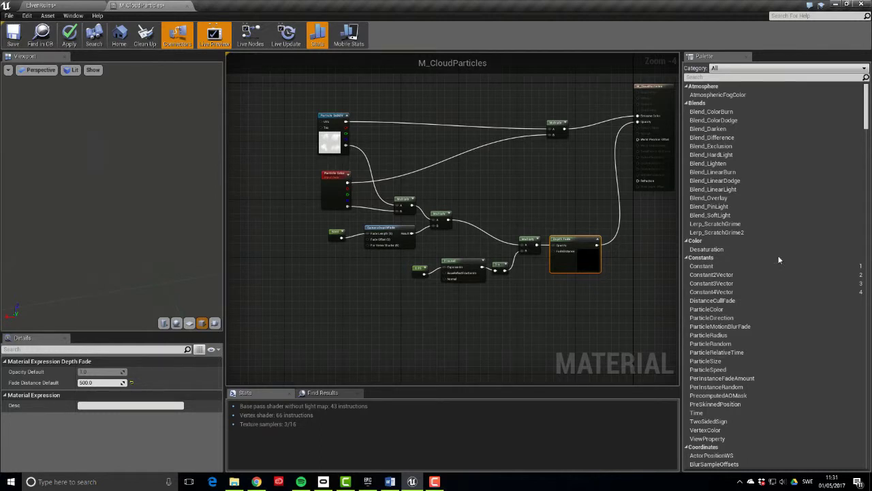
Convert the Particle SubUV texture node to a parameter and apply the material
{"action": "left_click", "coordinate": [329, 141]}
{"action": "right_click", "coordinate": [329, 141]}
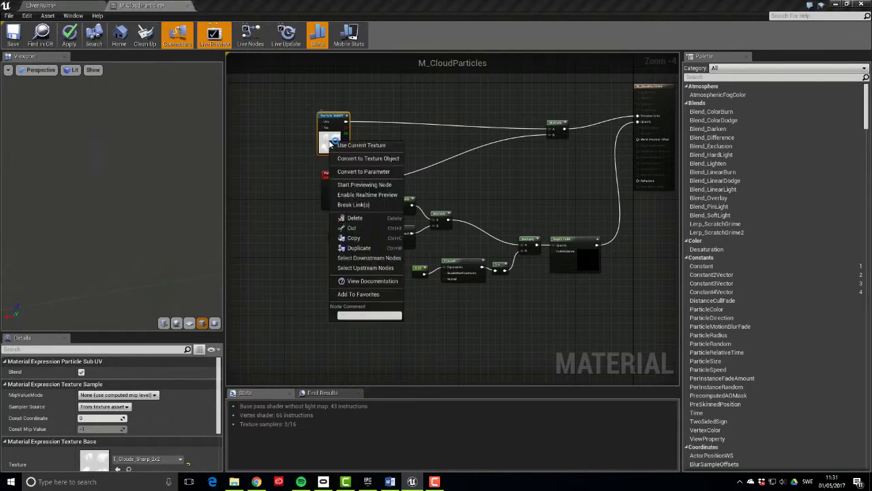
{"action": "left_click", "coordinate": [399, 175]}
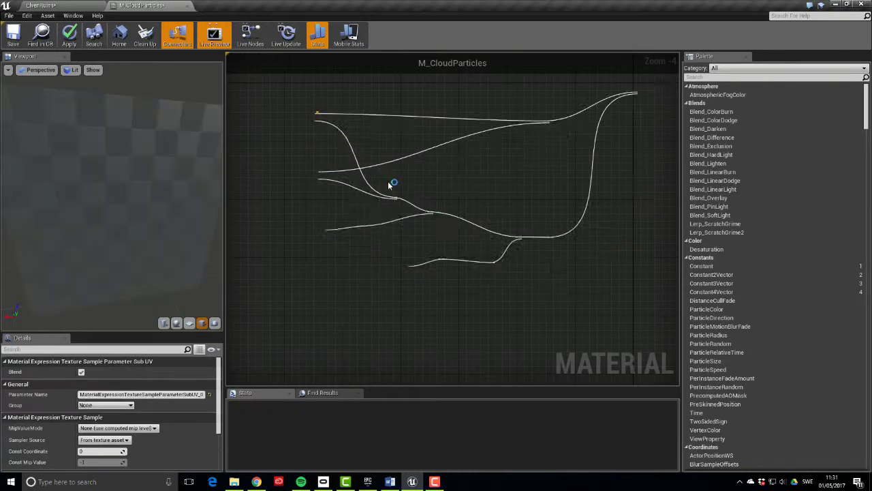
{"action": "left_click_drag", "start_coordinate": [376, 130], "coordinate": [312, 140]}
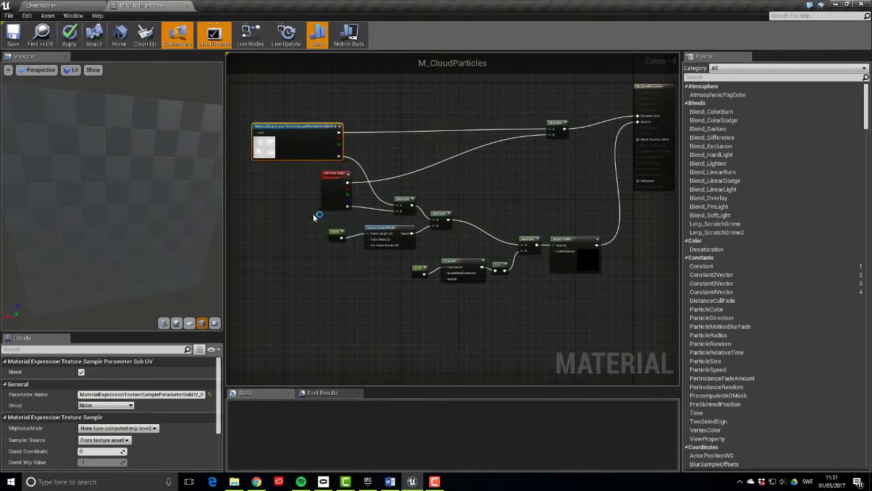
{"action": "left_click", "coordinate": [14, 39]}
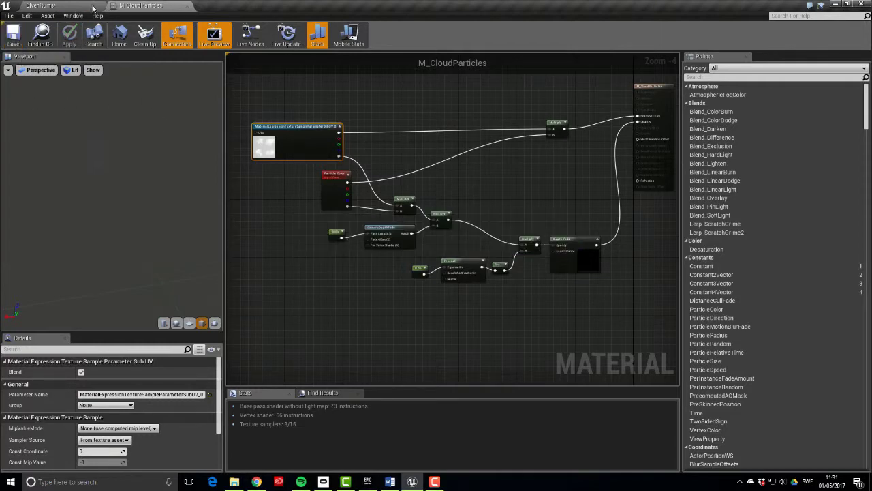
{"action": "left_click", "coordinate": [38, 5]}
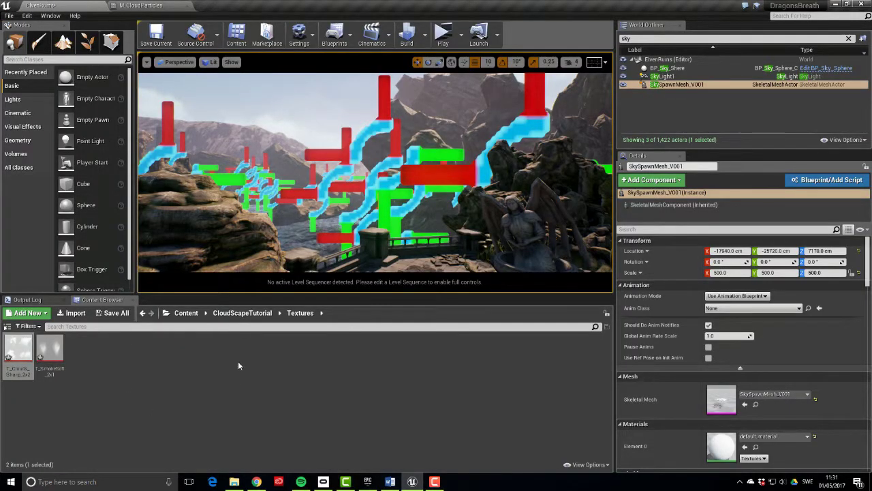
Create two material instances of M_CloudParticles, the second named M_CloudParticles_Inst_Soft
{"action": "left_click", "coordinate": [240, 313]}
{"action": "double_click", "coordinate": [18, 348]}
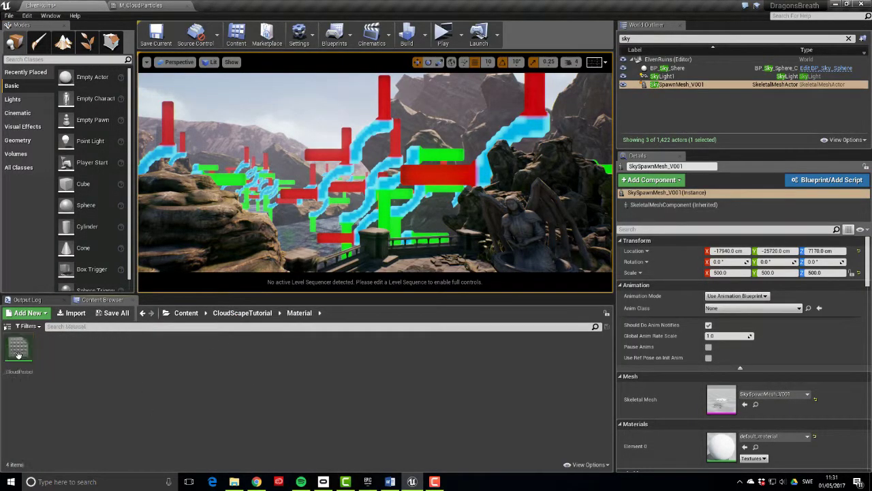
{"action": "right_click", "coordinate": [19, 353]}
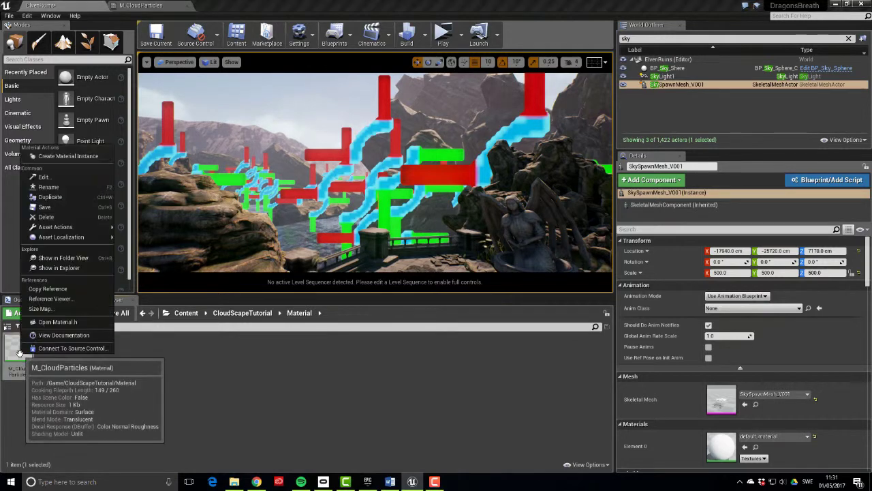
{"action": "left_click", "coordinate": [79, 162]}
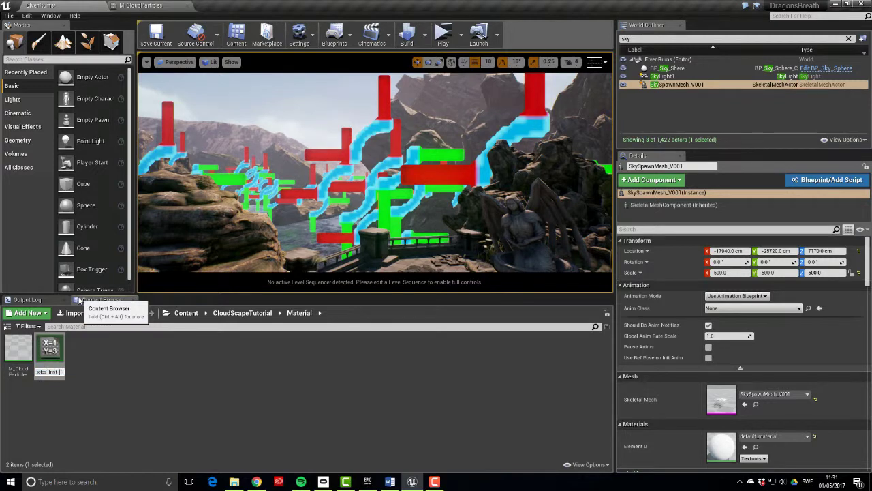
{"action": "key", "text": "Return"}
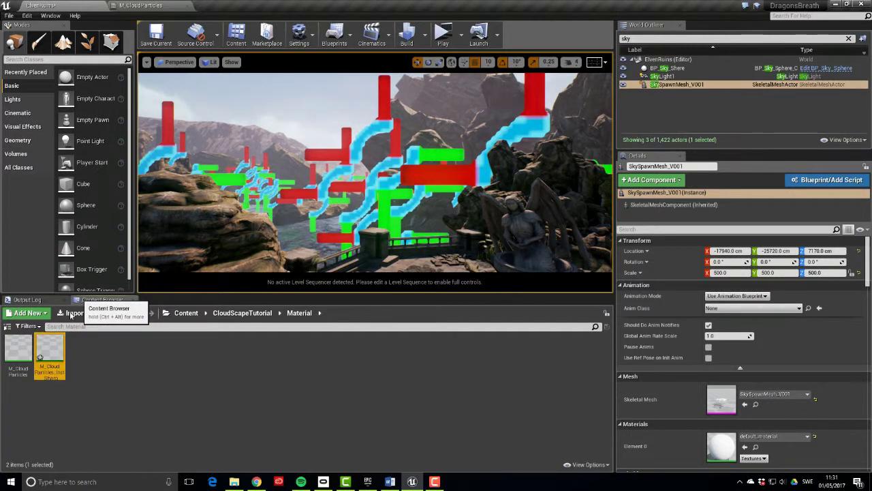
{"action": "right_click", "coordinate": [21, 342]}
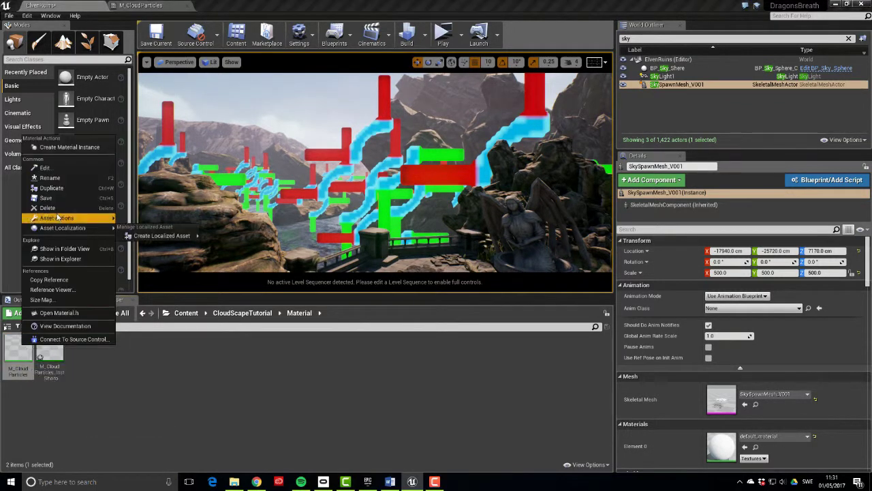
{"action": "left_click", "coordinate": [65, 149]}
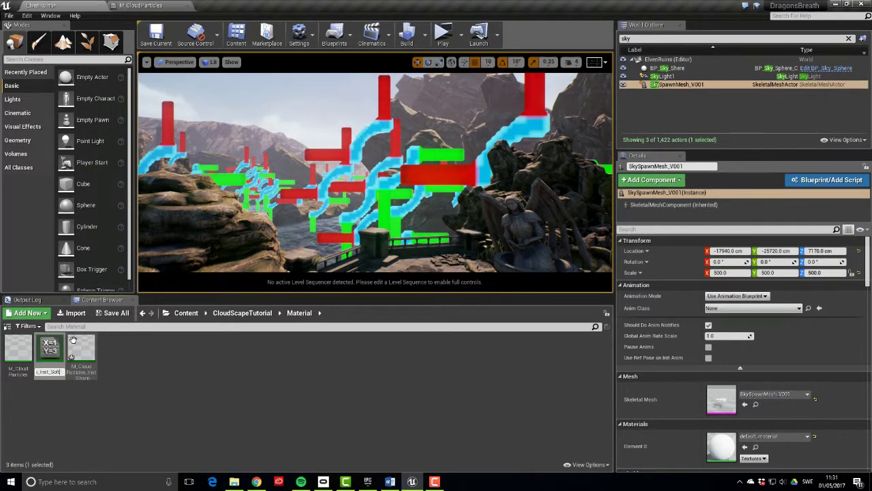
{"action": "key", "text": "Return"}
In M_CloudParticles_Inst_Soft, override the texture parameter with T_SmokeSoft_2x1
{"action": "double_click", "coordinate": [75, 344]}
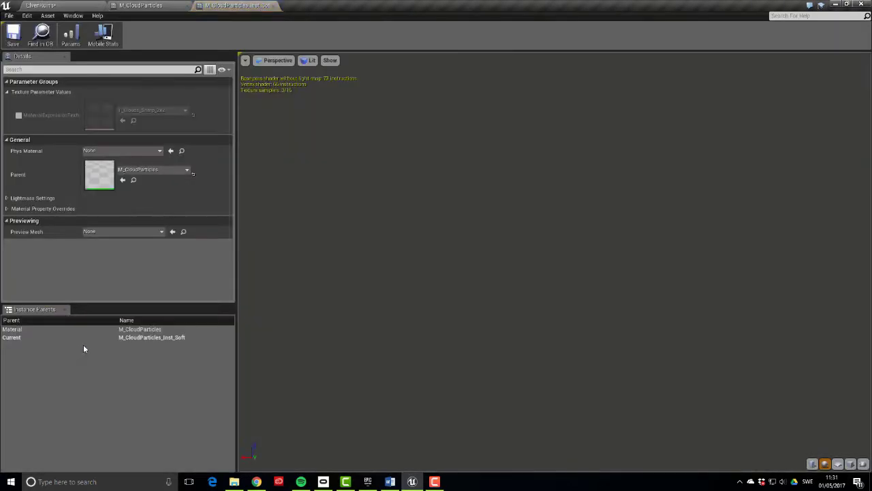
{"action": "left_click", "coordinate": [18, 115]}
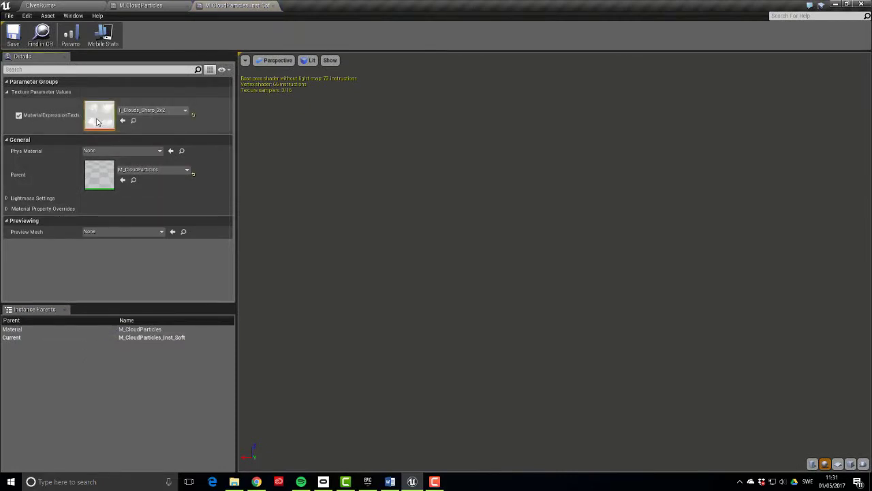
{"action": "left_click", "coordinate": [171, 110]}
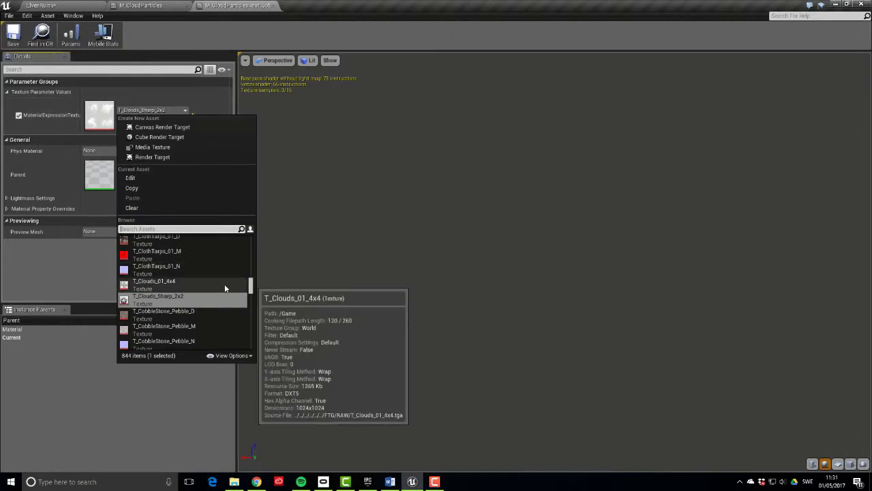
{"action": "type", "text": "smoke"}
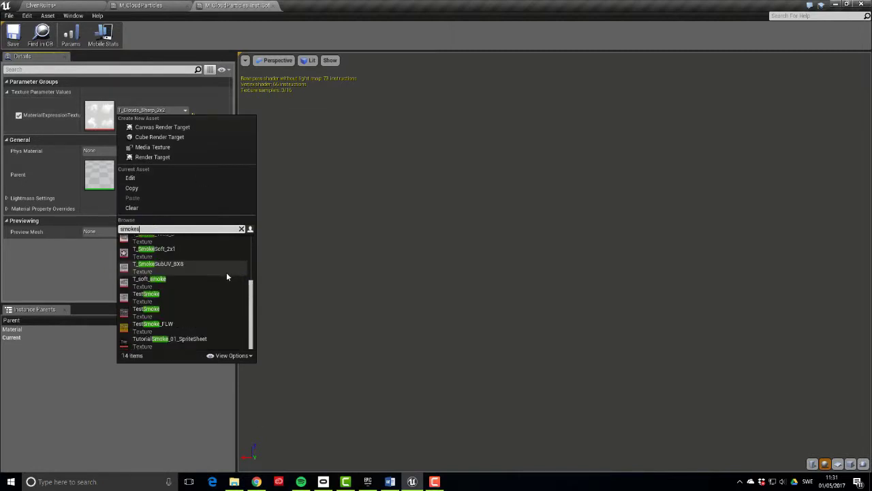
{"action": "type", "text": "s"}
{"action": "key", "text": "Return"}
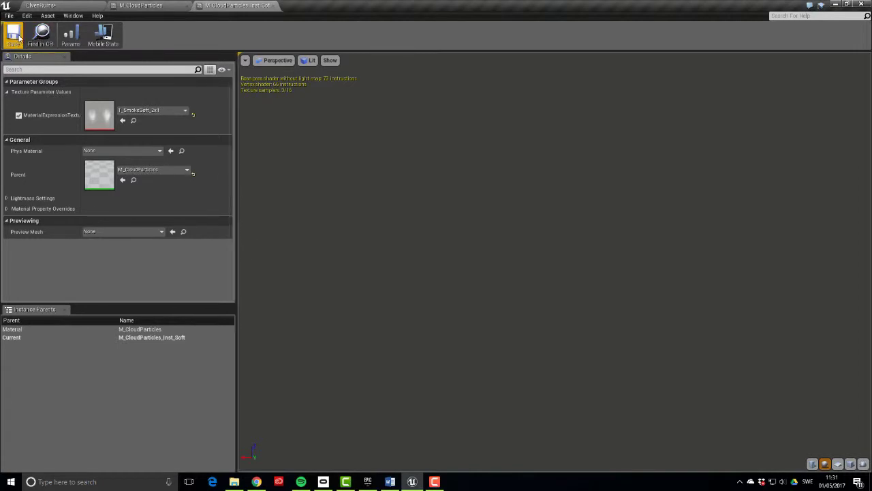
Open FX_CloudScape_01 from the Particles folder and select its Required module
{"action": "left_click", "coordinate": [41, 6]}
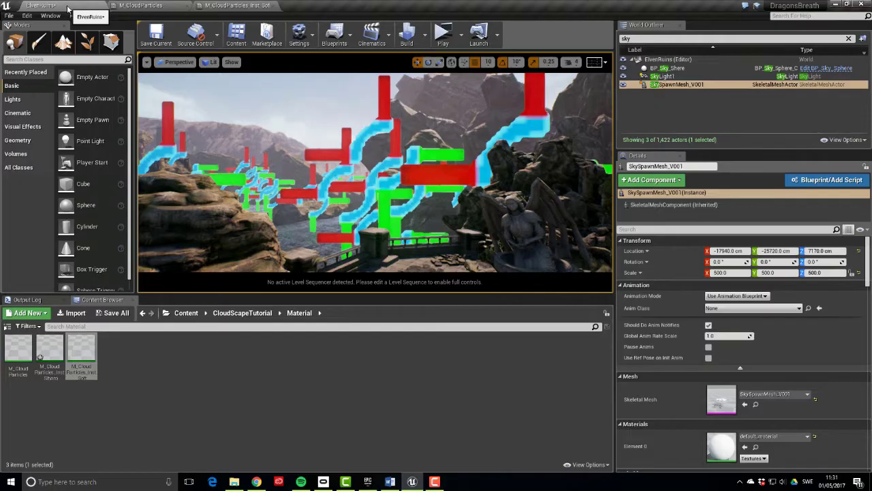
{"action": "left_click", "coordinate": [195, 404]}
{"action": "left_click", "coordinate": [240, 313]}
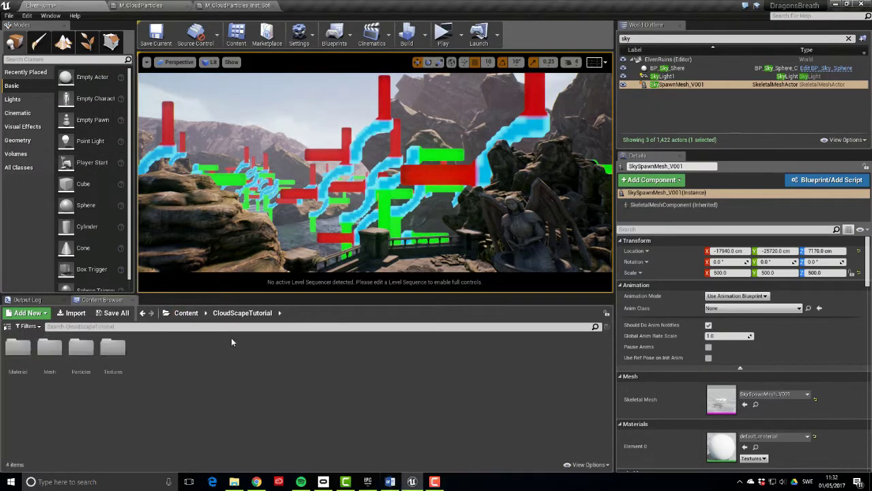
{"action": "double_click", "coordinate": [80, 348]}
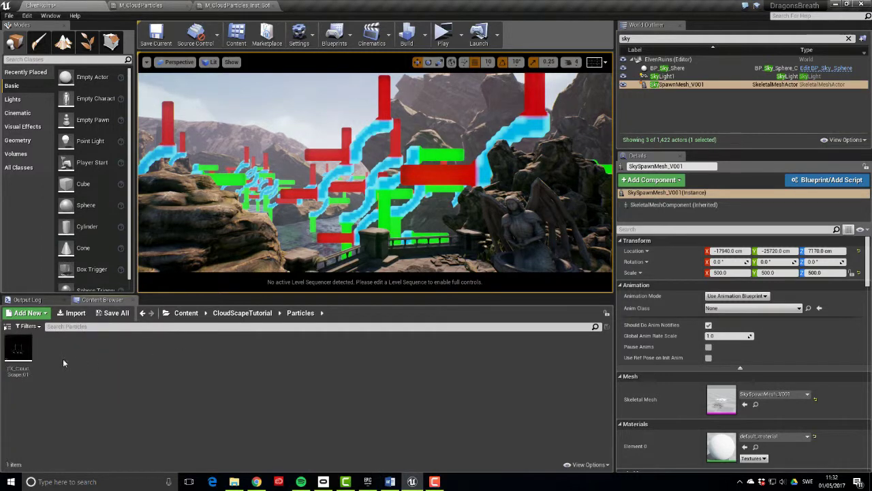
{"action": "double_click", "coordinate": [19, 349]}
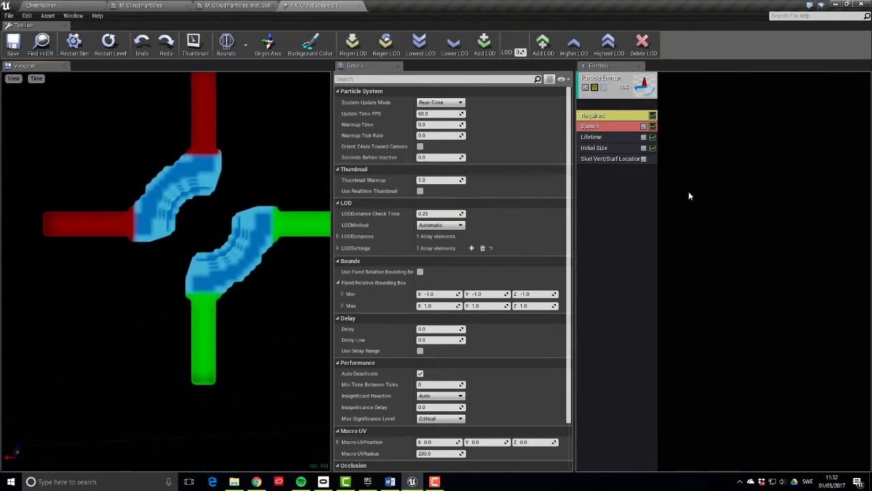
{"action": "left_click", "coordinate": [617, 117]}
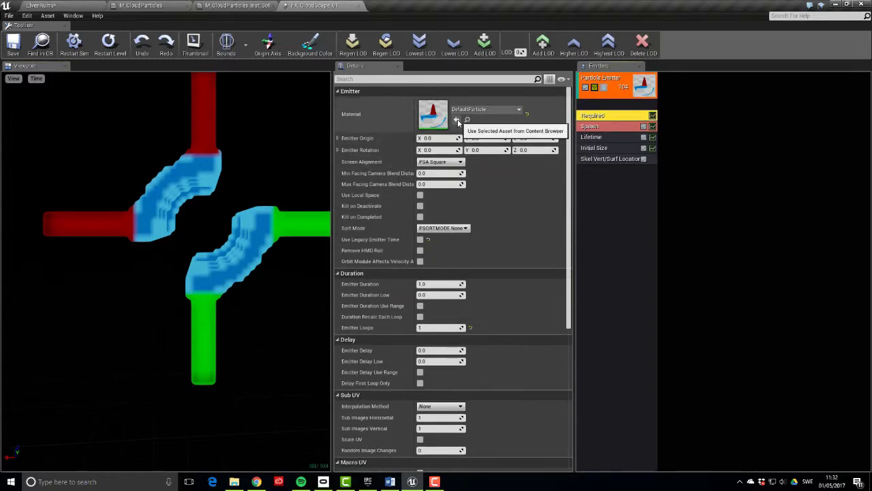
Assign M_CloudParticles_Inst_Sharp as the emitter material and enable Inherit Vertex Color on Skel Vert/Surf Location
{"action": "left_click", "coordinate": [41, 5]}
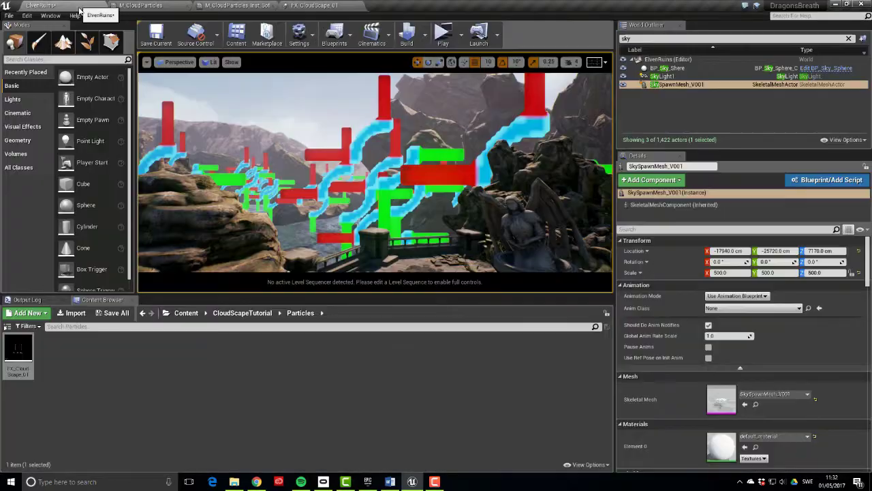
{"action": "left_click", "coordinate": [242, 313]}
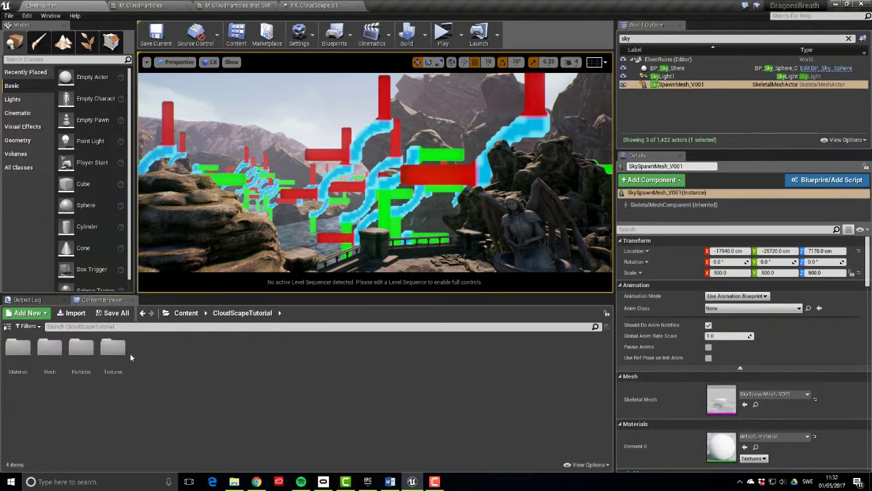
{"action": "double_click", "coordinate": [20, 350]}
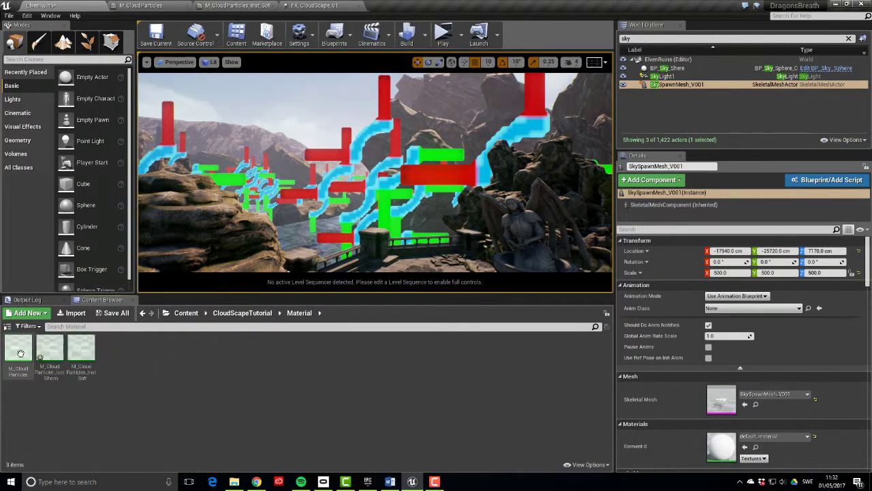
{"action": "left_click", "coordinate": [58, 351]}
{"action": "left_click", "coordinate": [315, 7]}
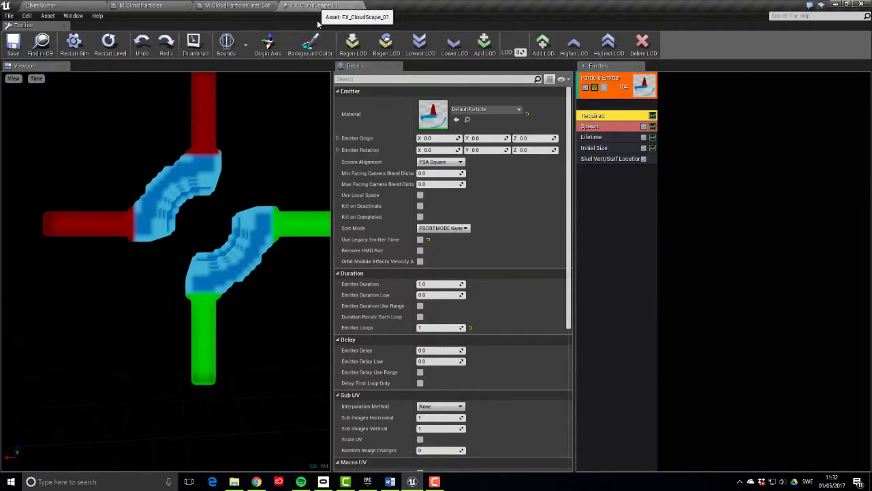
{"action": "left_click", "coordinate": [457, 119]}
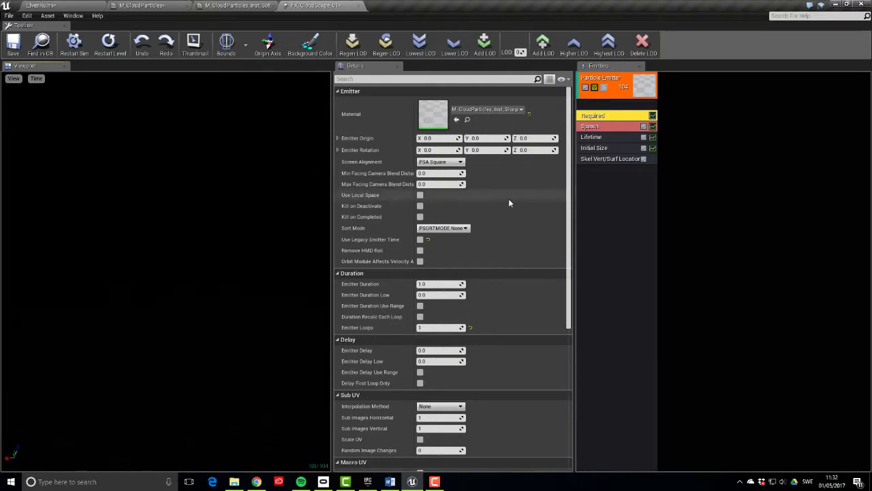
{"action": "left_click", "coordinate": [596, 161]}
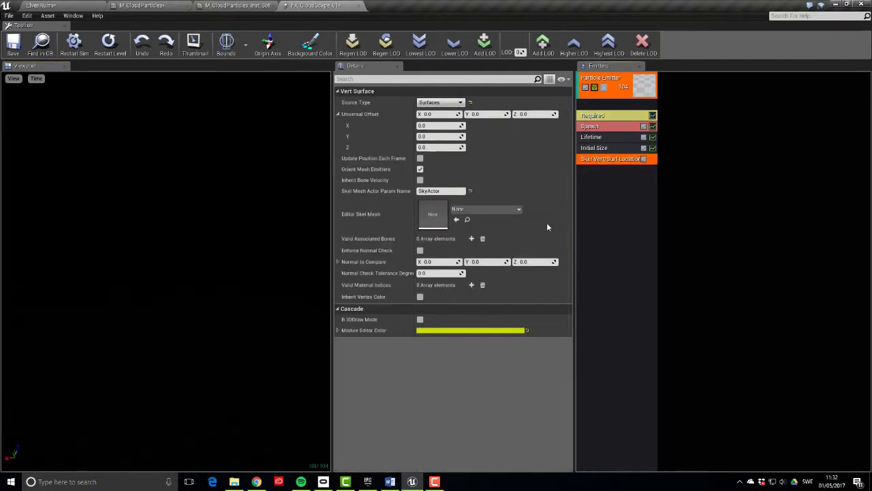
{"action": "left_click", "coordinate": [420, 298]}
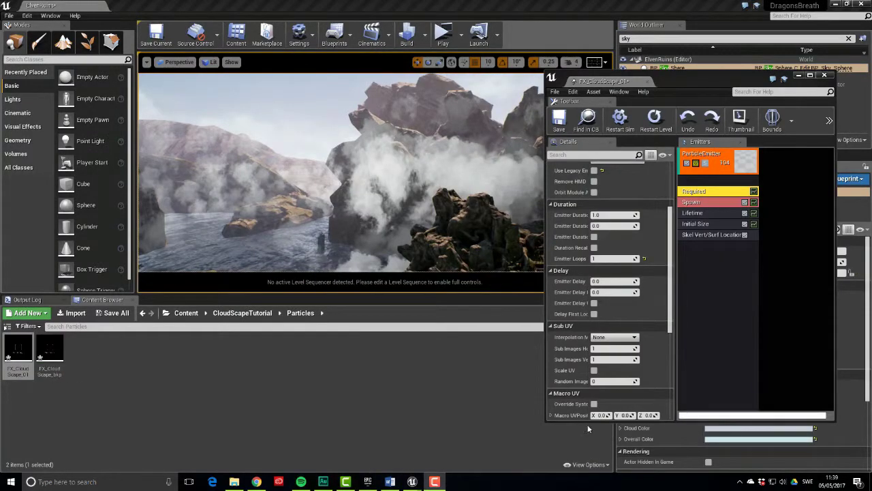
Set Sub Images Horizontal and Vertical to 2 and Interpolation Method to Random
{"action": "right_click_drag", "start_coordinate": [370, 200], "coordinate": [503, 191]}
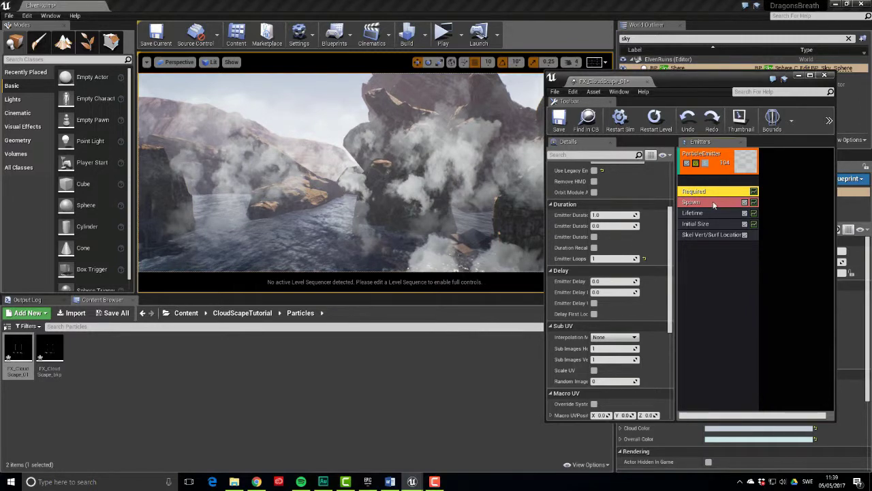
{"action": "scroll", "coordinate": [620, 318], "scroll_direction": "down", "scroll_amount": 1}
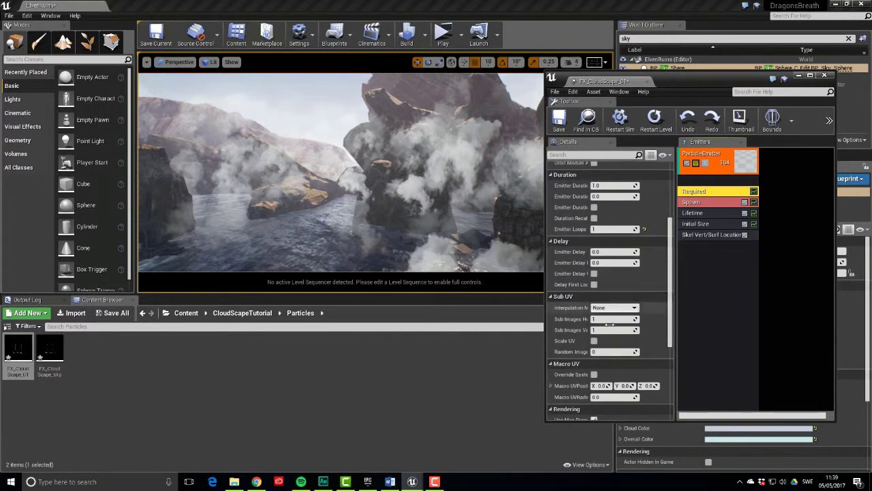
{"action": "key", "text": "Tab"}
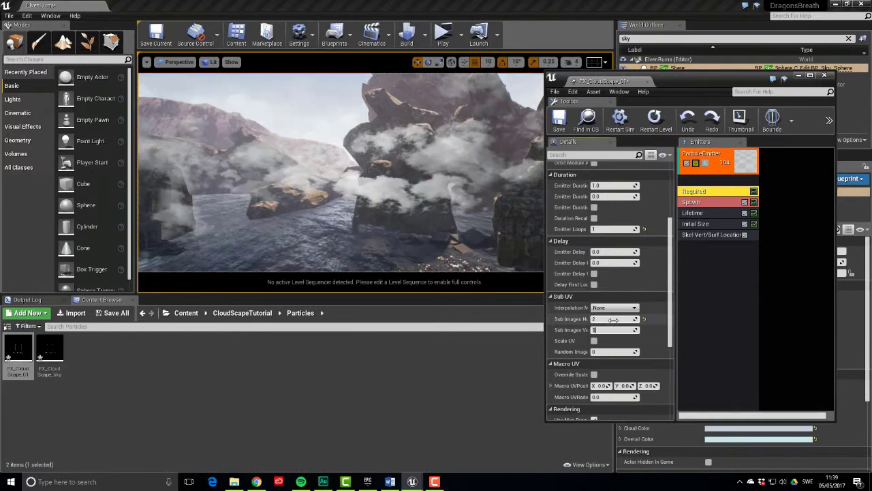
{"action": "type", "text": "2"}
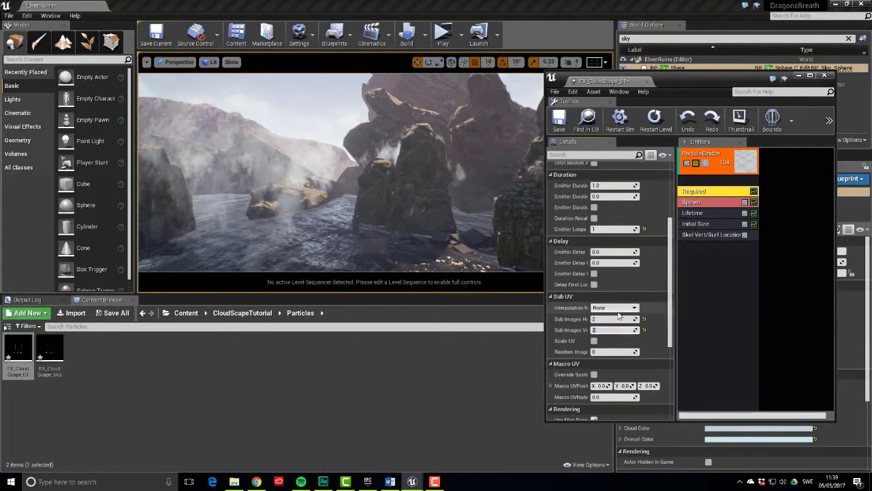
{"action": "left_click", "coordinate": [614, 307]}
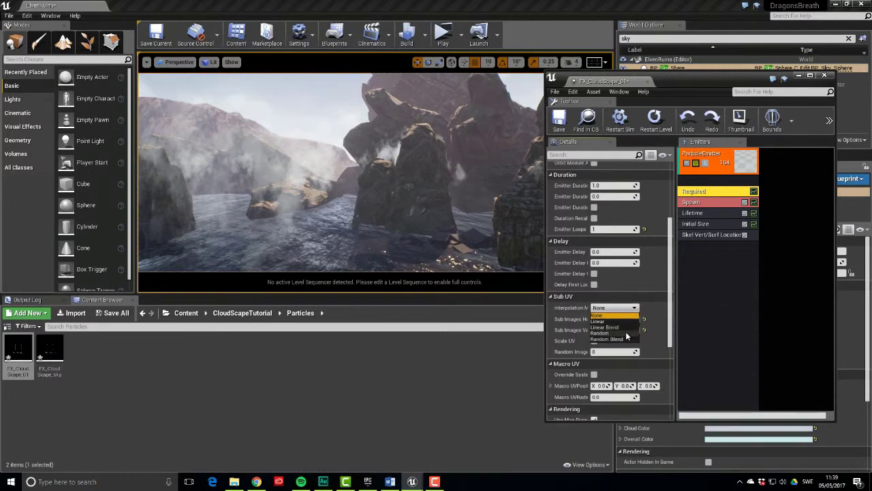
{"action": "left_click", "coordinate": [626, 333]}
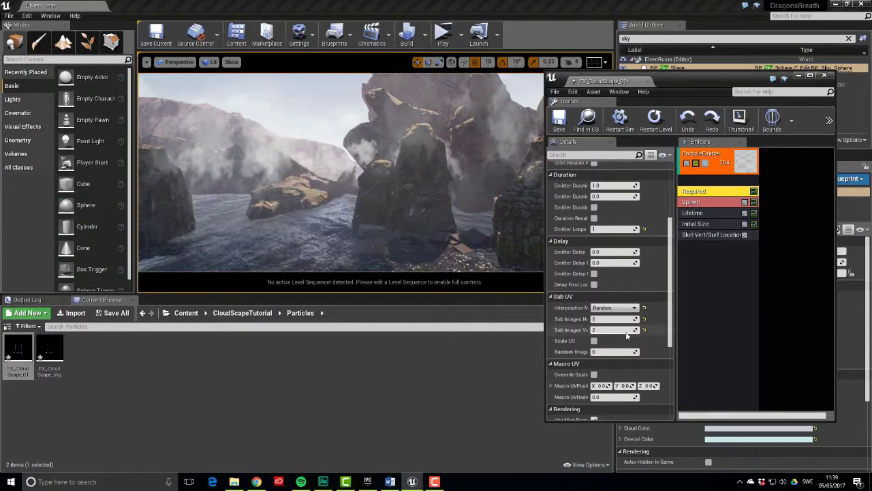
{"action": "left_click", "coordinate": [694, 262]}
Add a SubUV > SubImage Index module to the emitter
{"action": "right_click", "coordinate": [692, 256]}
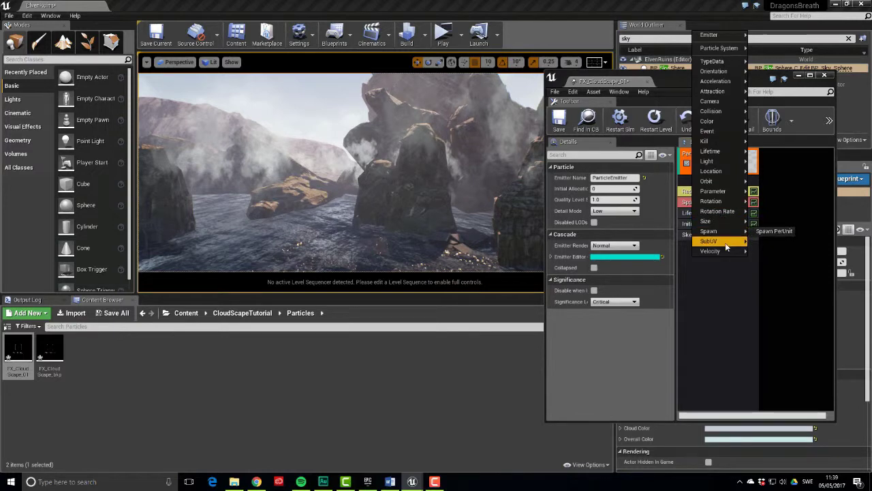
{"action": "mouse_move", "coordinate": [727, 246]}
{"action": "left_click", "coordinate": [775, 241]}
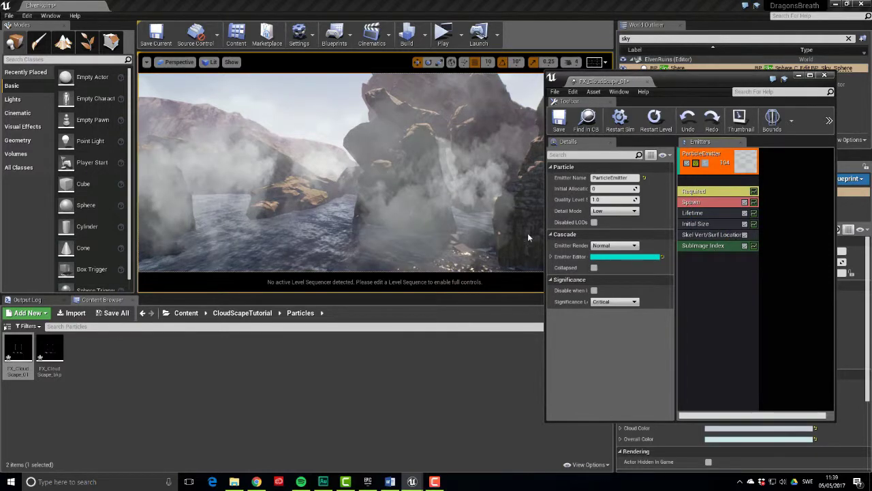
{"action": "right_click_drag", "start_coordinate": [442, 225], "coordinate": [442, 225]}
Add an Initial Rotation module with Start Rotation Min set to -1.0
{"action": "right_click", "coordinate": [687, 279]}
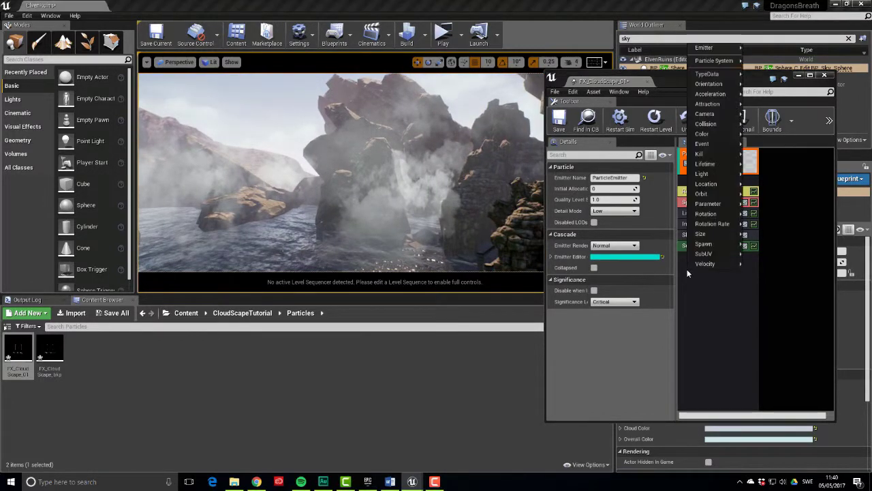
{"action": "mouse_move", "coordinate": [704, 266]}
{"action": "mouse_move", "coordinate": [715, 213]}
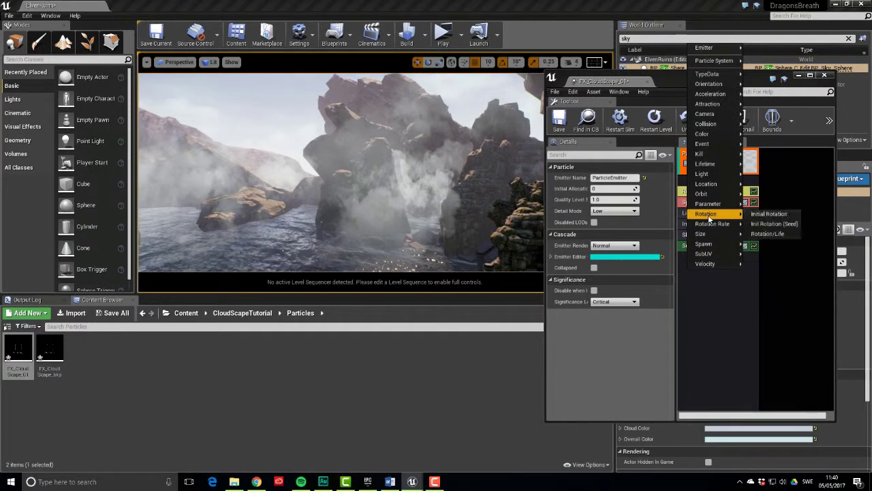
{"action": "left_click", "coordinate": [756, 214]}
{"action": "left_click", "coordinate": [715, 257]}
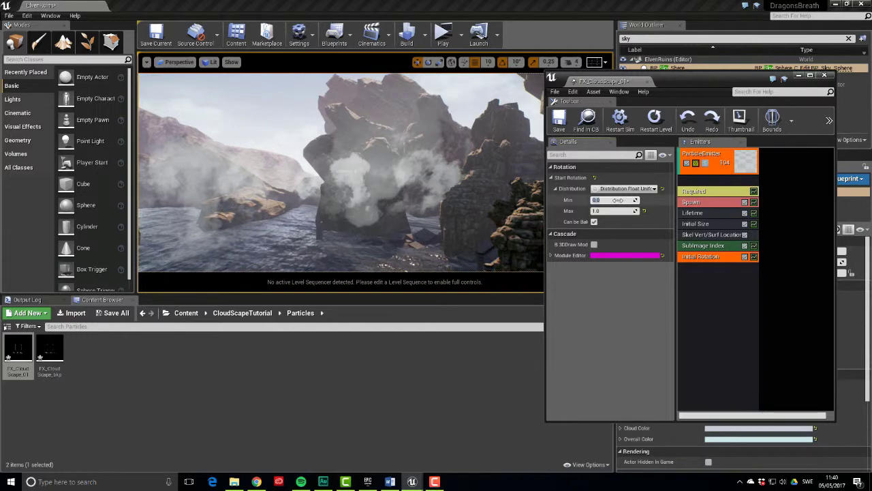
{"action": "key", "text": "Return"}
{"action": "right_click_drag", "start_coordinate": [347, 175], "coordinate": [343, 147]}
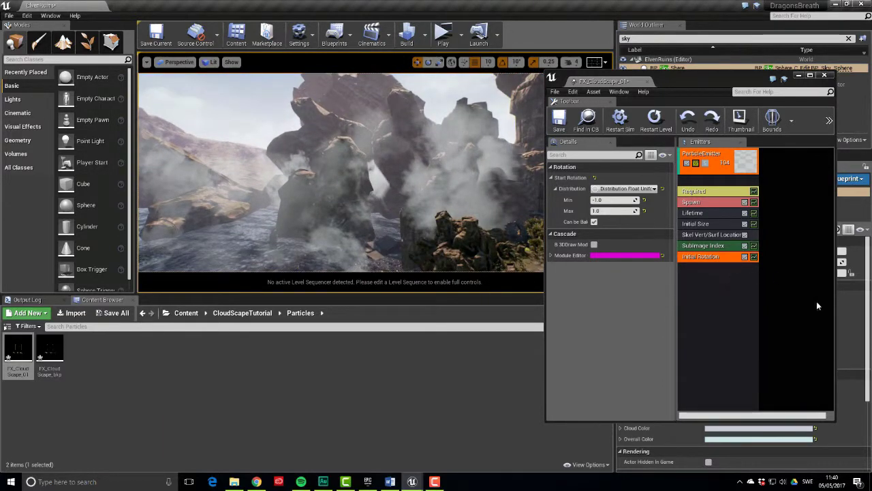
{"action": "left_click", "coordinate": [732, 298]}
{"action": "right_click", "coordinate": [699, 278]}
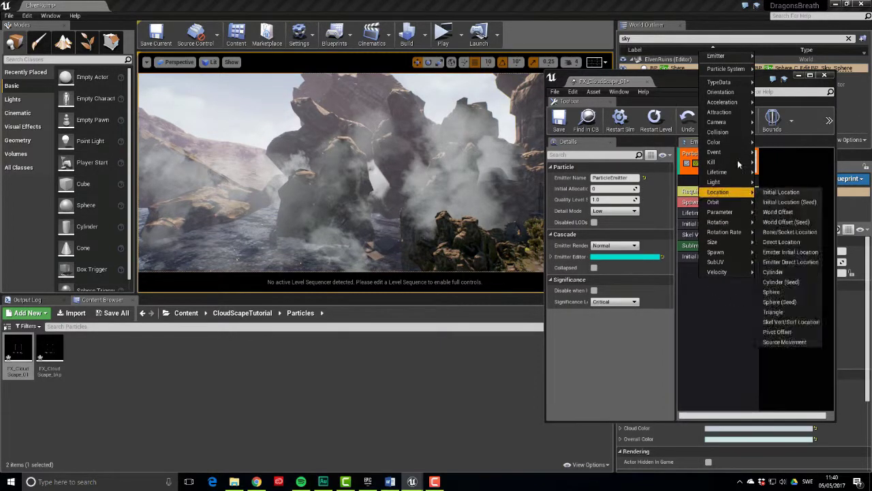
Add a Scale Color / Life module and delete its second colour point
{"action": "mouse_move", "coordinate": [734, 145]}
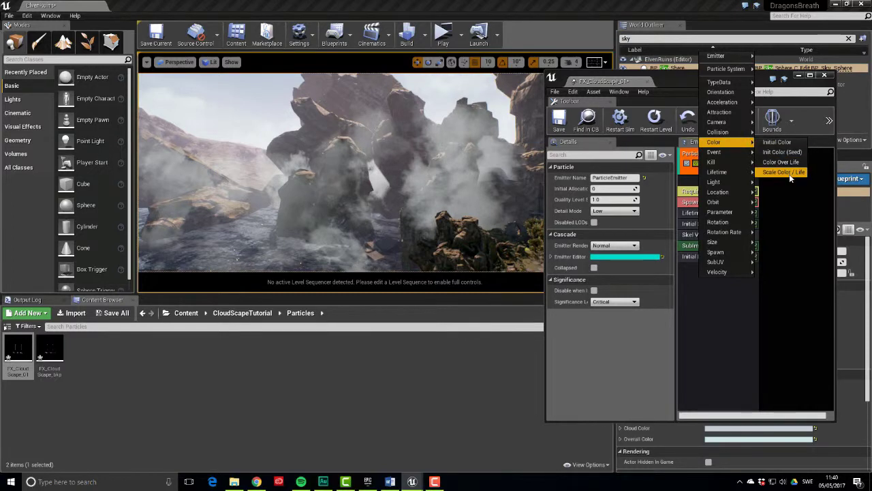
{"action": "left_click", "coordinate": [790, 172]}
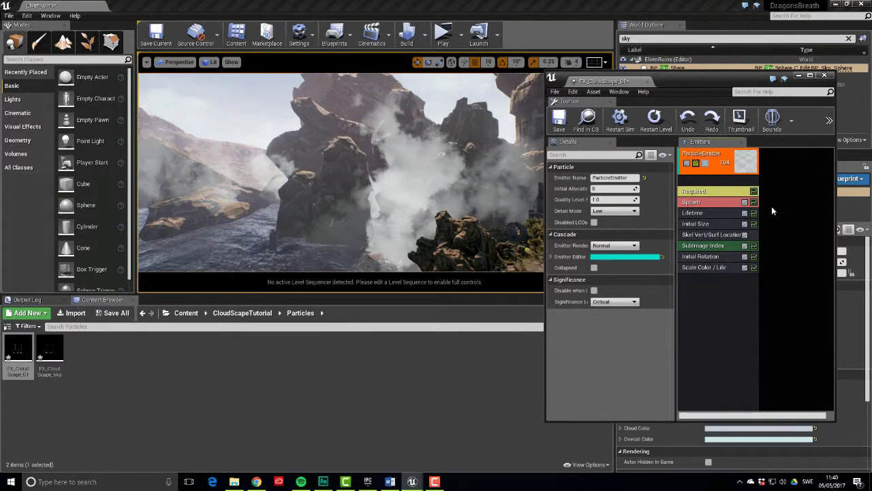
{"action": "left_click", "coordinate": [703, 267]}
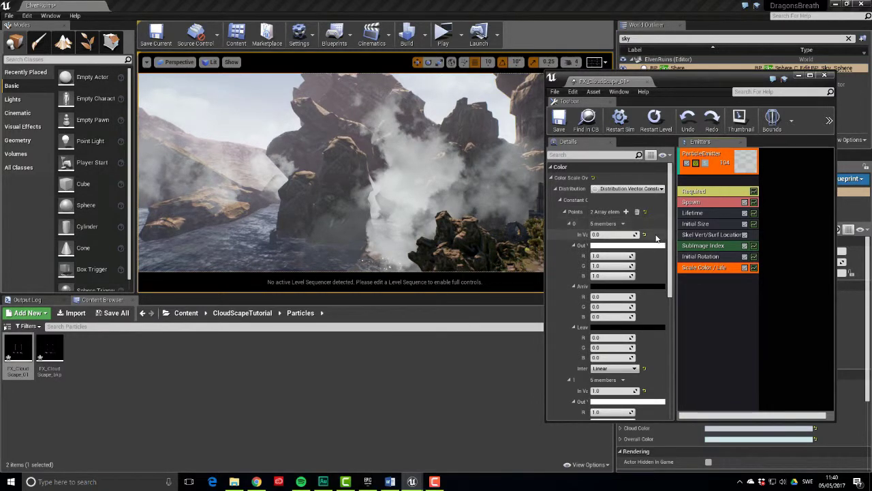
{"action": "scroll", "coordinate": [634, 286], "scroll_direction": "down", "scroll_amount": 2}
{"action": "left_click", "coordinate": [623, 351]}
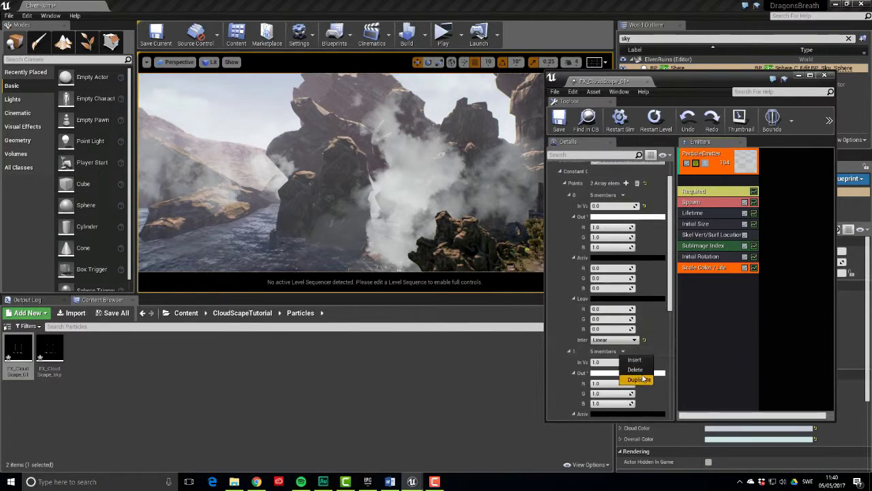
{"action": "left_click", "coordinate": [635, 368]}
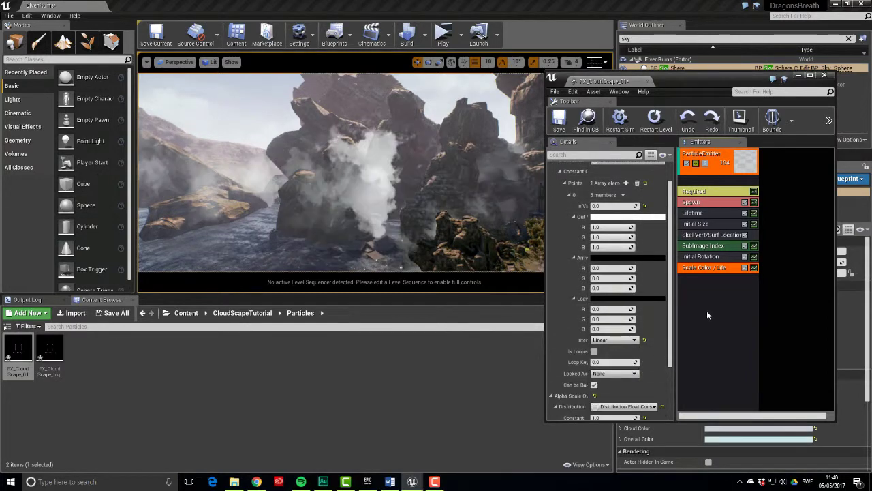
Set the remaining point's Out colour to pale blue (0.747839, 0.839079, 1.0)
{"action": "left_click", "coordinate": [633, 219]}
{"action": "left_click_drag", "start_coordinate": [698, 221], "coordinate": [676, 196]}
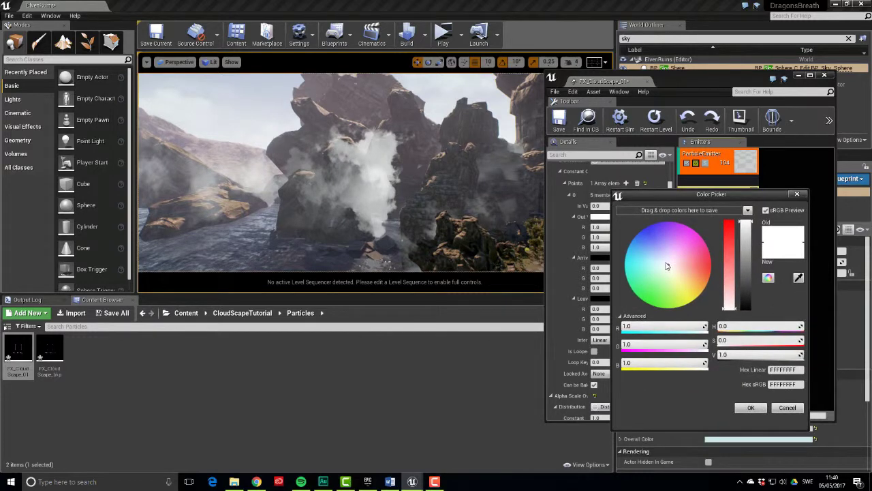
{"action": "left_click_drag", "start_coordinate": [666, 265], "coordinate": [660, 261]}
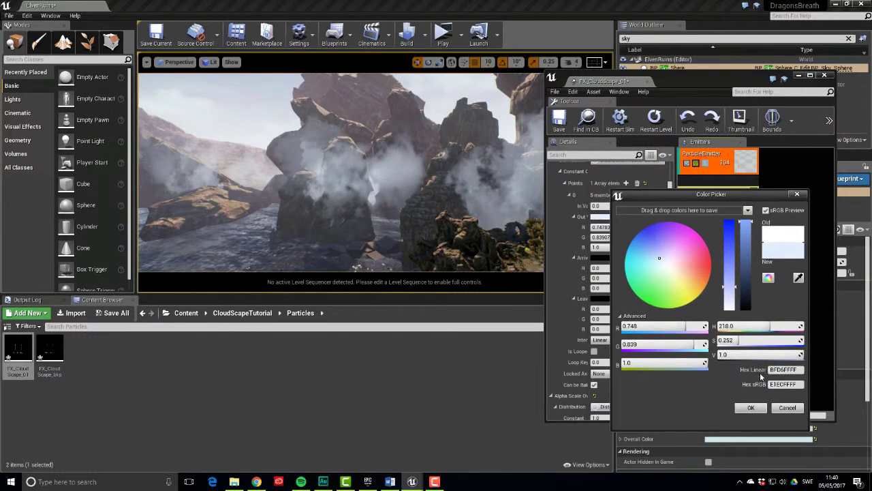
{"action": "left_click", "coordinate": [751, 407]}
{"action": "scroll", "coordinate": [665, 362], "scroll_direction": "down", "scroll_amount": 1}
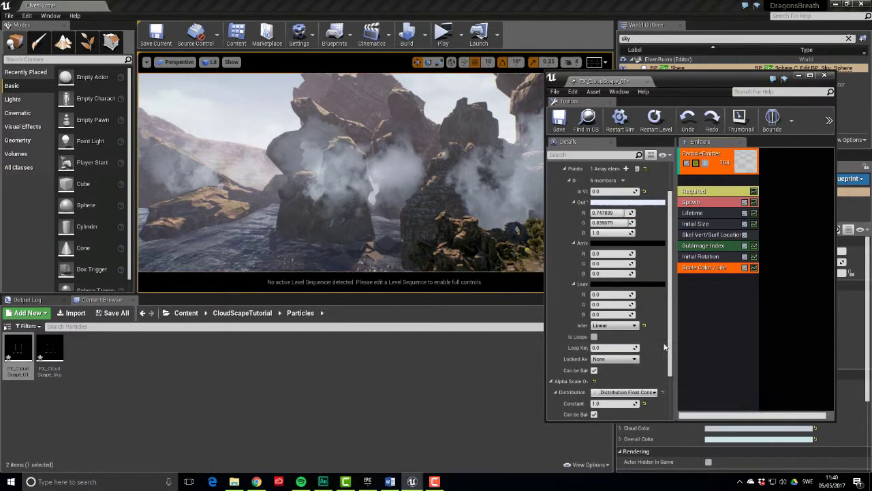
Add a Lock Axis module to the emitter with Lock Axis Flag set to Rotate Z
{"action": "right_click_drag", "start_coordinate": [341, 170], "coordinate": [403, 171]}
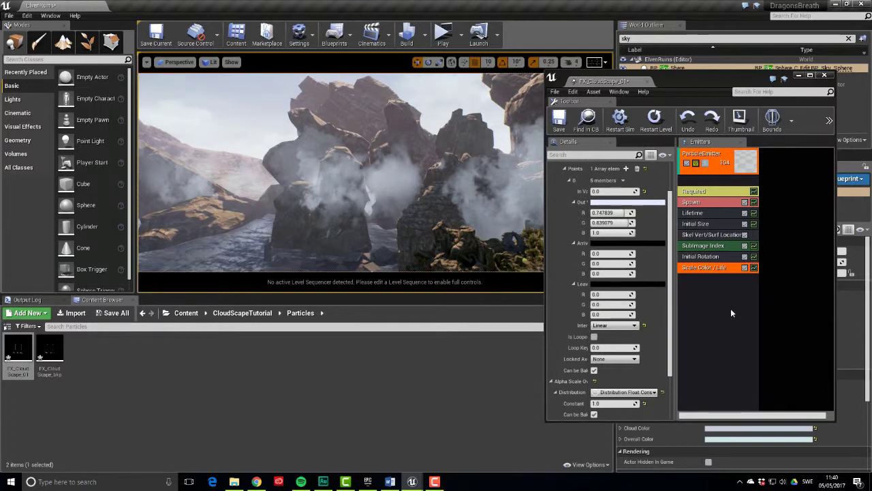
{"action": "right_click_drag", "start_coordinate": [340, 170], "coordinate": [389, 208]}
{"action": "left_click", "coordinate": [695, 290]}
{"action": "right_click", "coordinate": [695, 291]}
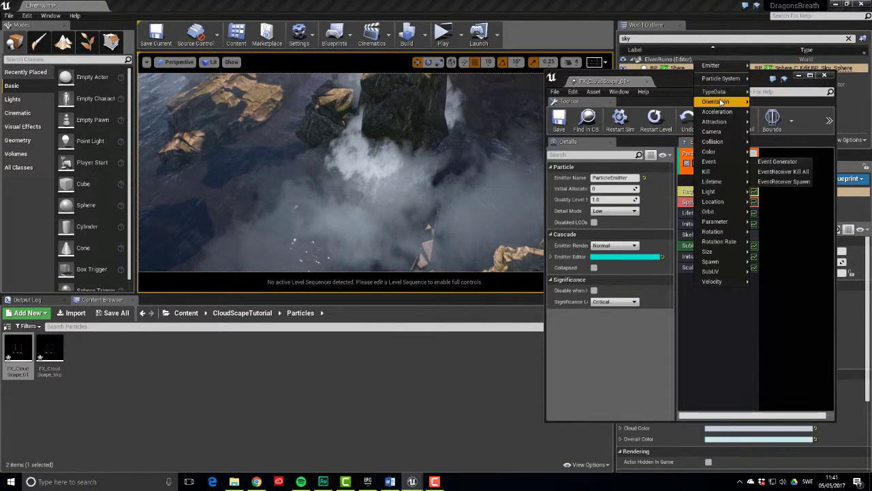
{"action": "mouse_move", "coordinate": [723, 101]}
{"action": "left_click", "coordinate": [764, 102]}
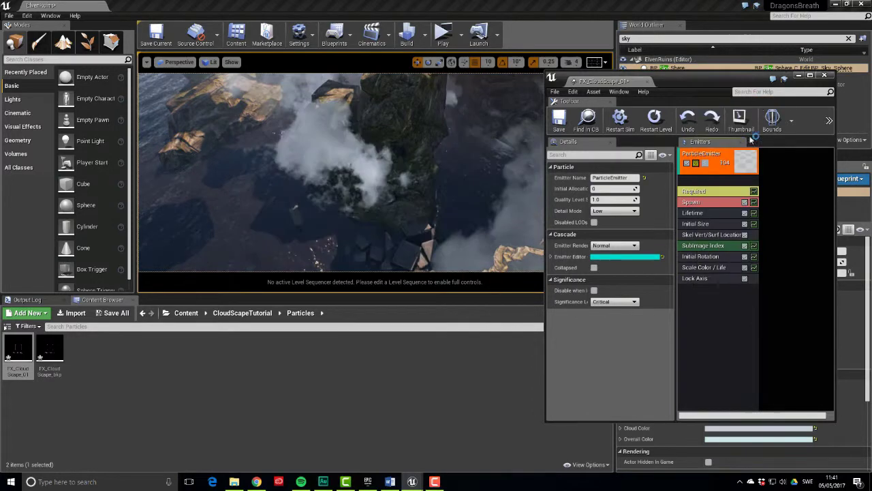
{"action": "left_click", "coordinate": [706, 278]}
{"action": "left_click", "coordinate": [630, 178]}
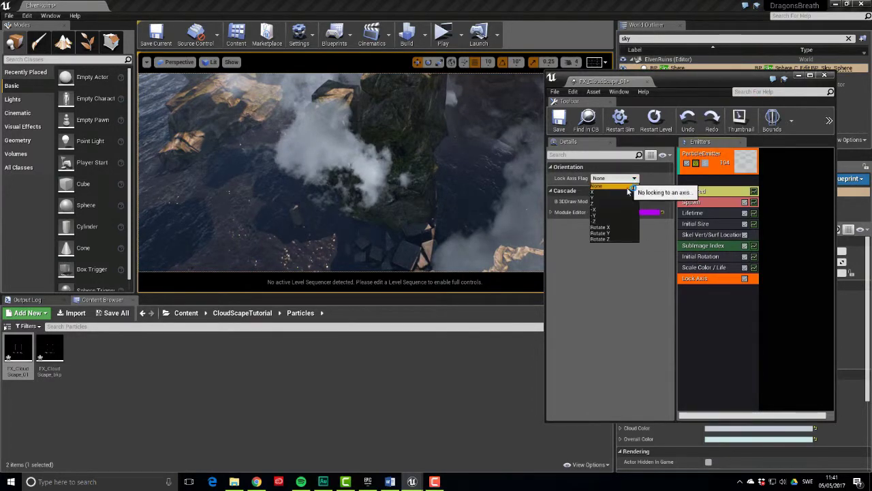
{"action": "left_click", "coordinate": [611, 238]}
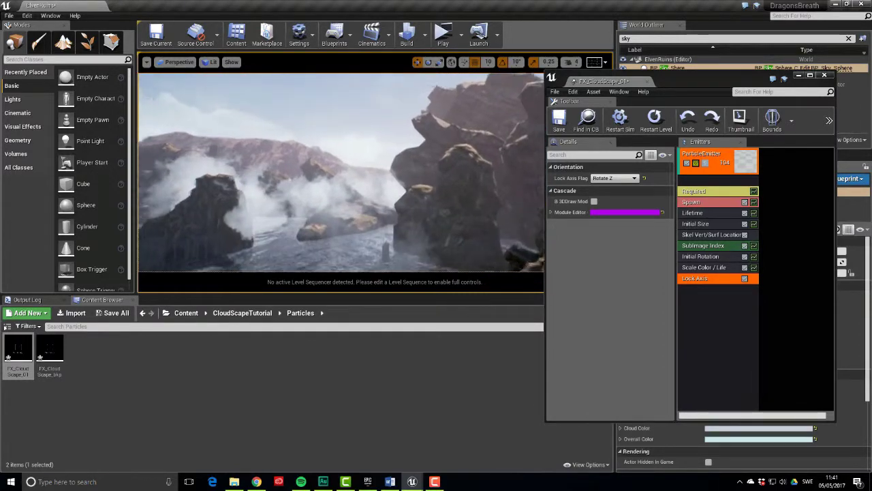
Rename the emitter to Sharp
{"action": "left_click", "coordinate": [702, 159]}
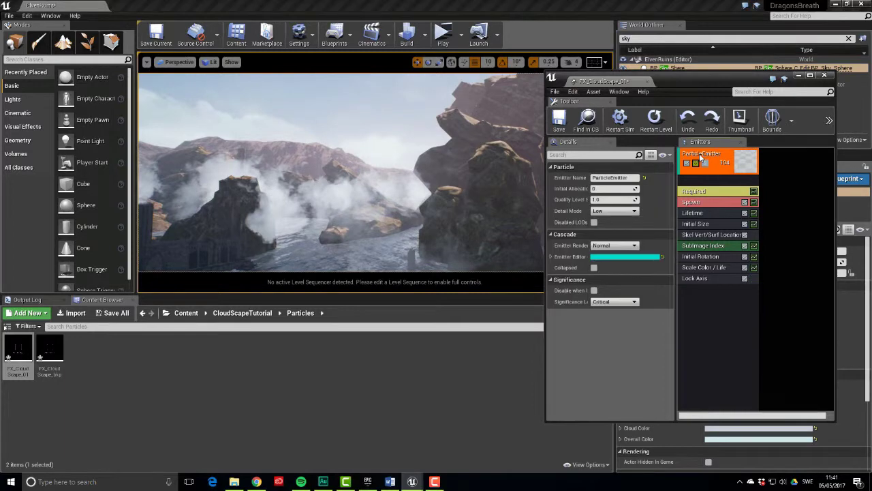
{"action": "left_click", "coordinate": [634, 177]}
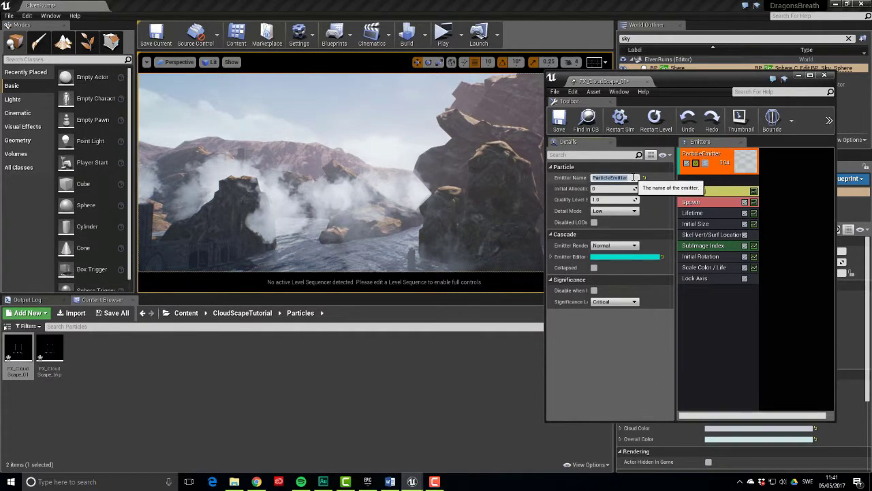
{"action": "type", "text": "Sharp"}
{"action": "key", "text": "Return"}
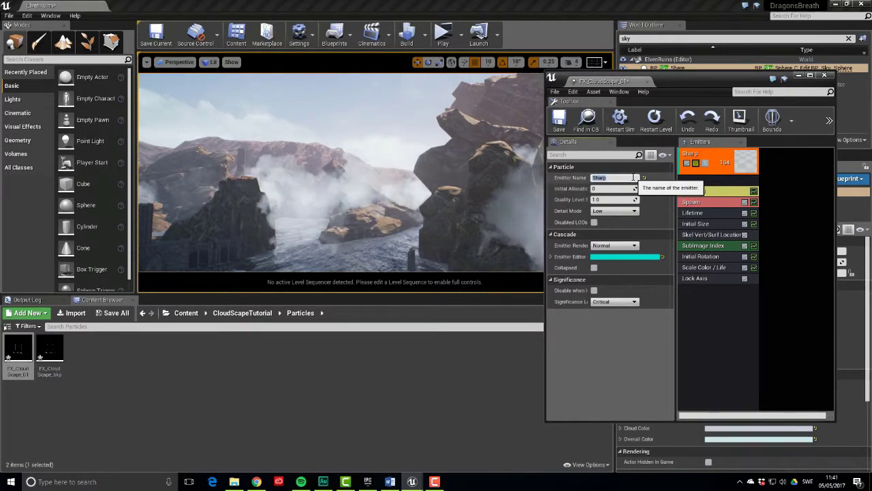
Duplicate the Sharp emitter and name the copy Soft
{"action": "right_click", "coordinate": [717, 161]}
{"action": "mouse_move", "coordinate": [749, 162]}
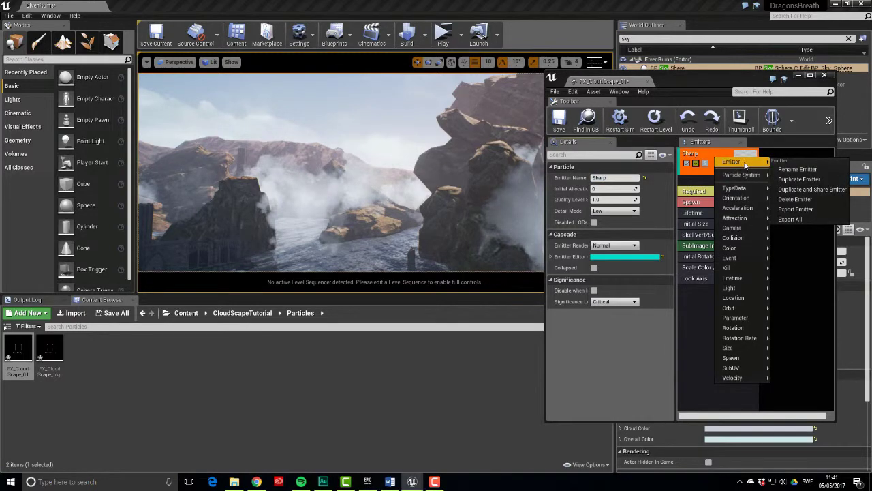
{"action": "left_click", "coordinate": [797, 169]}
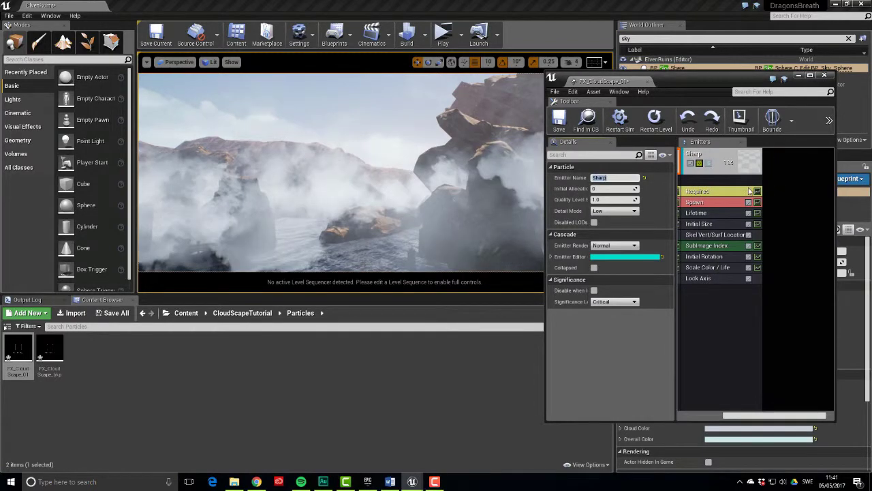
{"action": "left_click", "coordinate": [721, 159]}
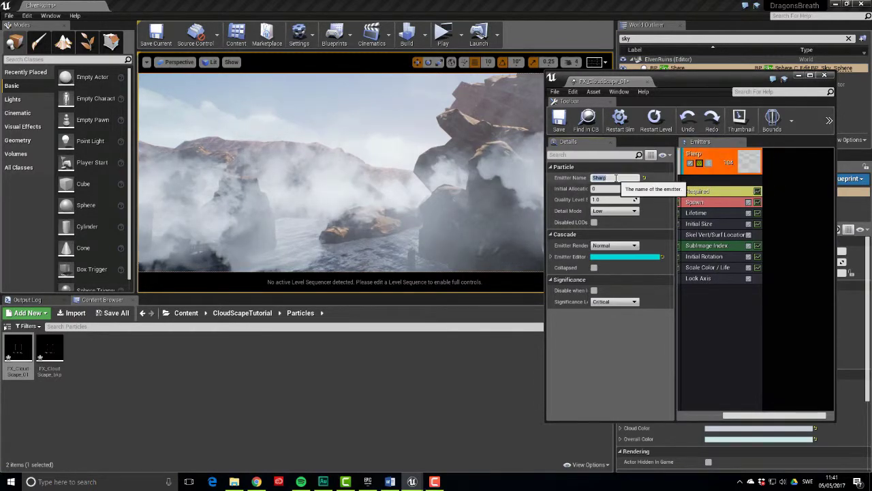
{"action": "left_click", "coordinate": [615, 178]}
{"action": "type", "text": "Soft"}
{"action": "key", "text": "Return"}
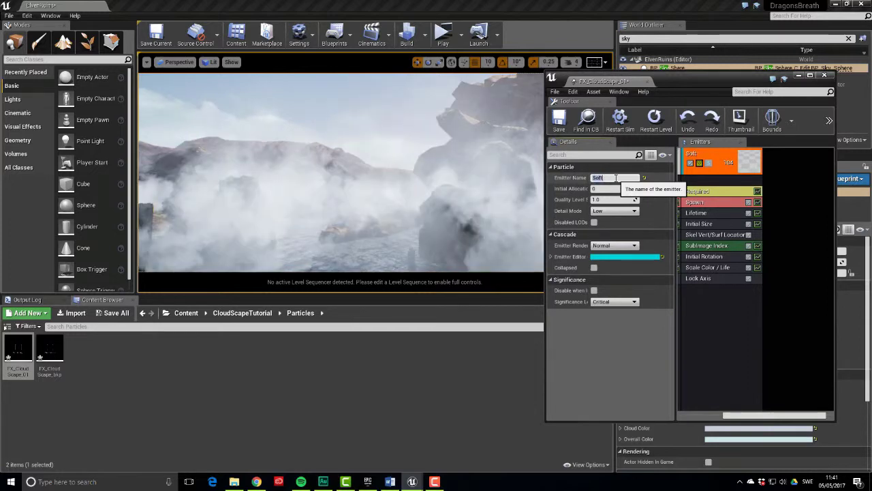
Give Soft the third cloud material instance and set its Sub Images Vertical to 1
{"action": "left_click", "coordinate": [713, 192]}
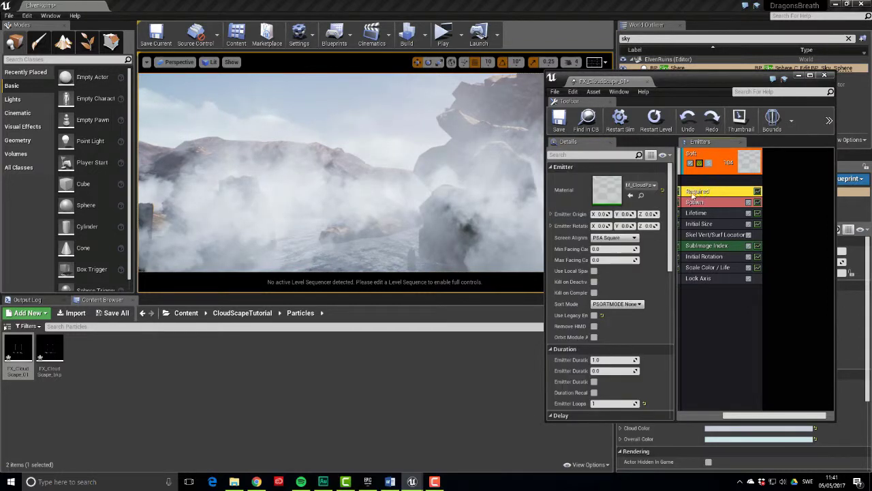
{"action": "left_click", "coordinate": [242, 313]}
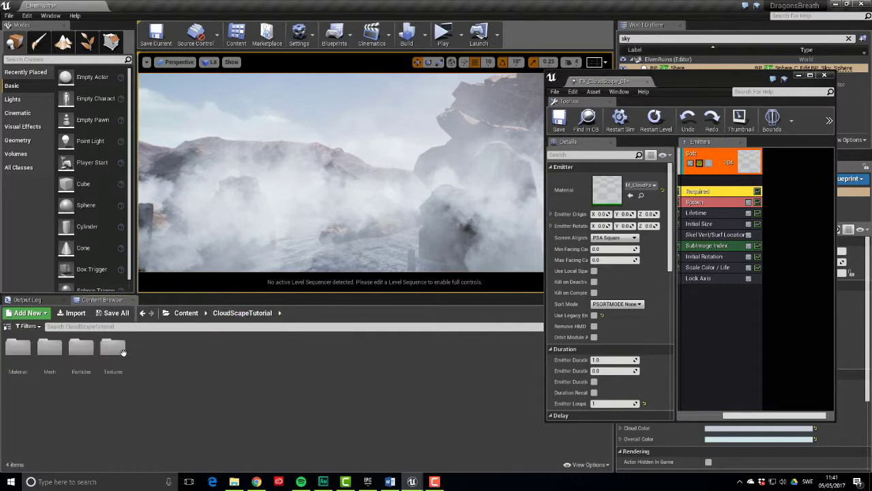
{"action": "double_click", "coordinate": [17, 349]}
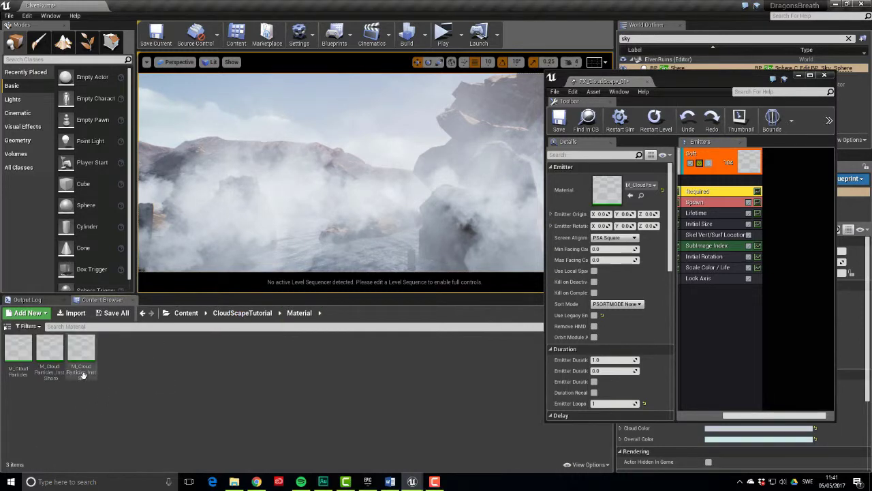
{"action": "left_click_drag", "start_coordinate": [82, 374], "coordinate": [610, 191]}
{"action": "right_click_drag", "start_coordinate": [487, 191], "coordinate": [349, 193]}
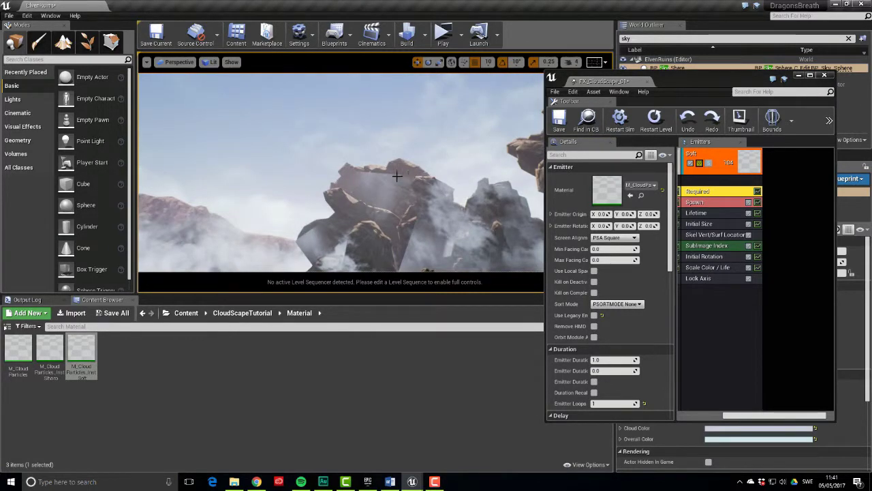
{"action": "left_click", "coordinate": [729, 235]}
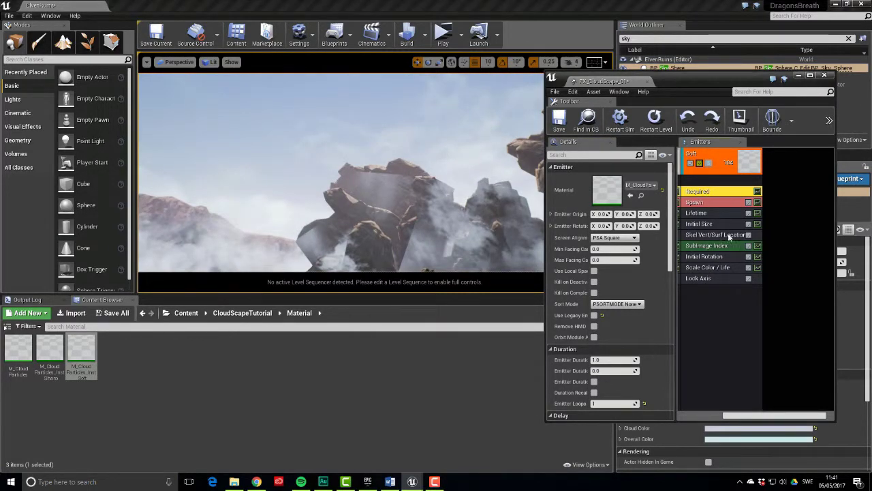
{"action": "scroll", "coordinate": [634, 319], "scroll_direction": "down", "scroll_amount": 5}
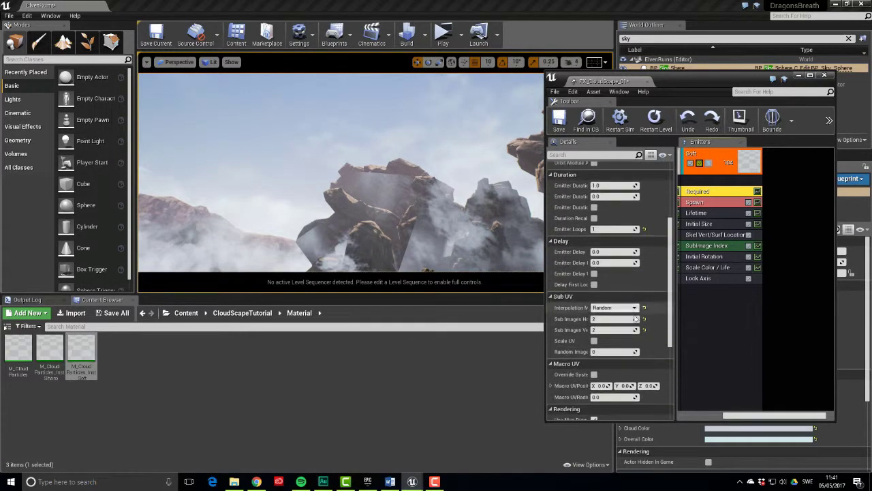
{"action": "left_click", "coordinate": [621, 330]}
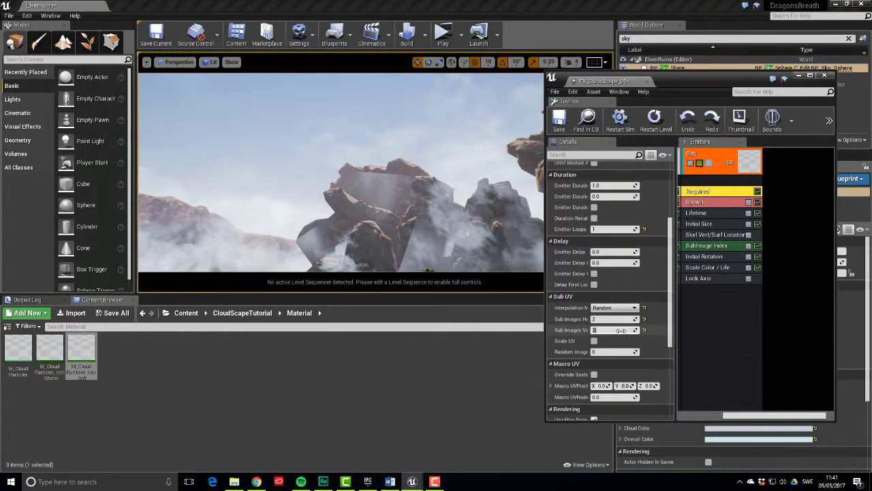
{"action": "type", "text": "1"}
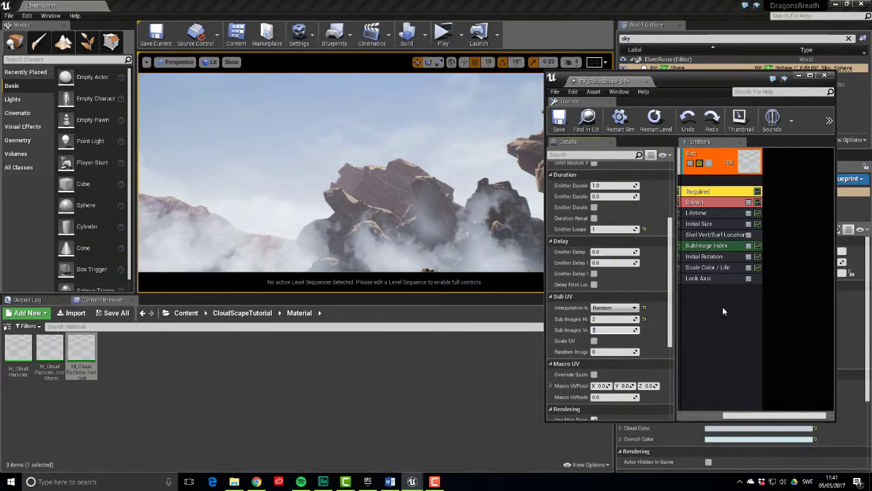
Set the Spawn Burst List Count to 1000 on Soft and 500 on Sharp
{"action": "left_click_drag", "start_coordinate": [745, 415], "coordinate": [703, 417]}
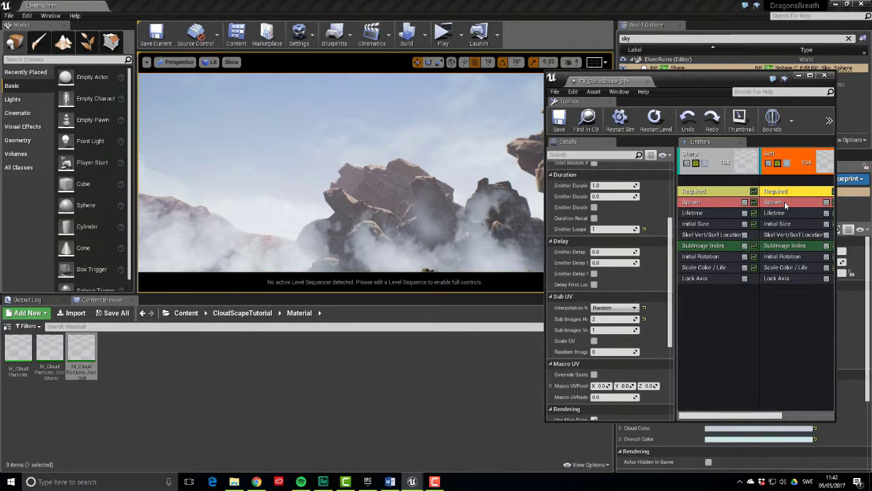
{"action": "left_click", "coordinate": [785, 202]}
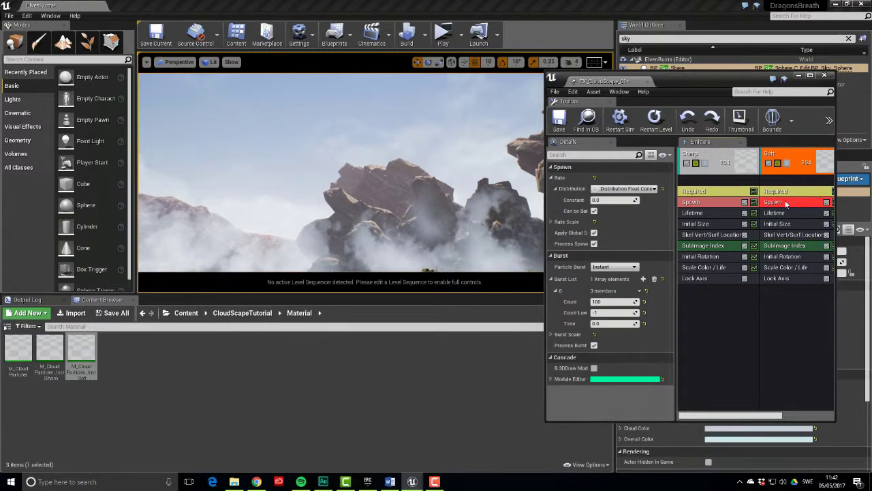
{"action": "left_click", "coordinate": [614, 302]}
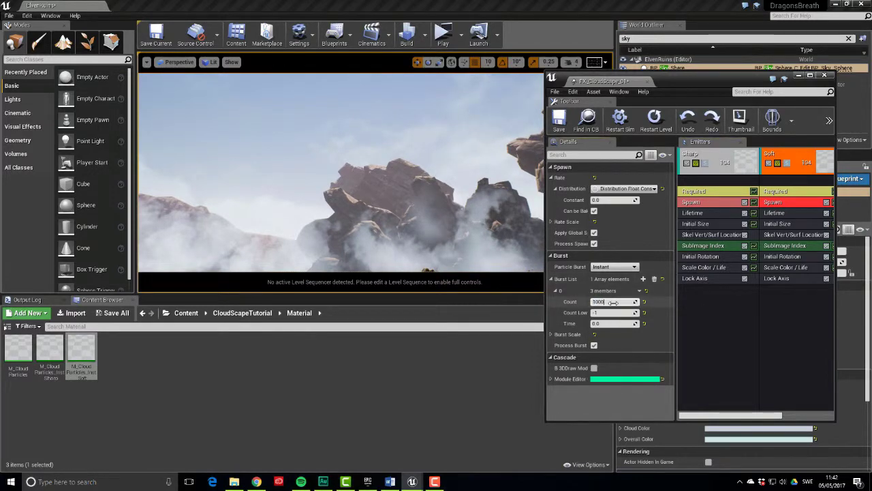
{"action": "type", "text": "1000"}
{"action": "key", "text": "Return"}
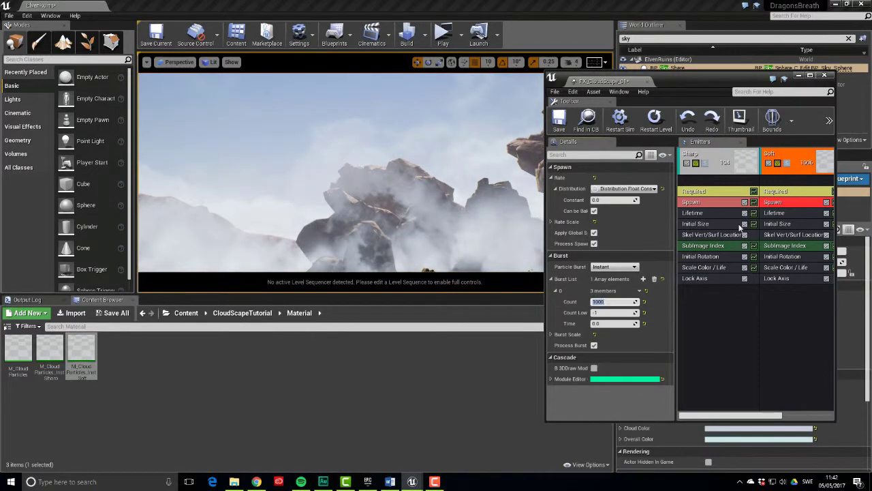
{"action": "left_click", "coordinate": [712, 205]}
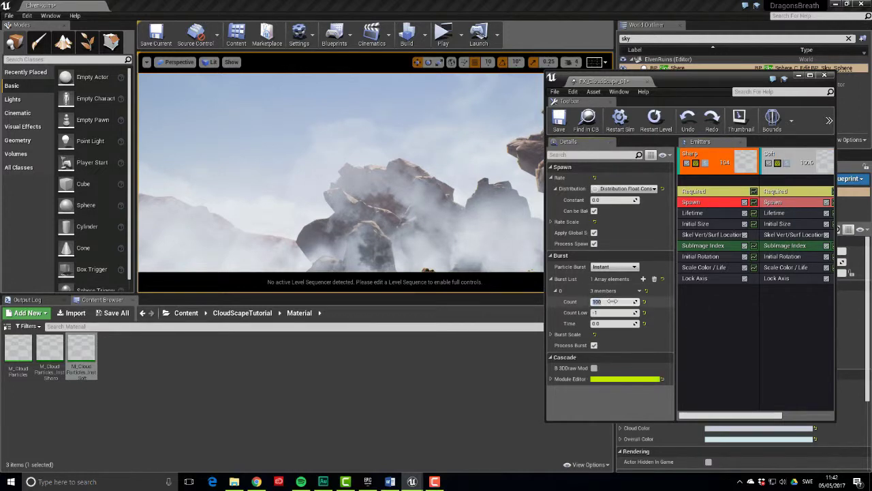
{"action": "type", "text": "500"}
{"action": "key", "text": "Return"}
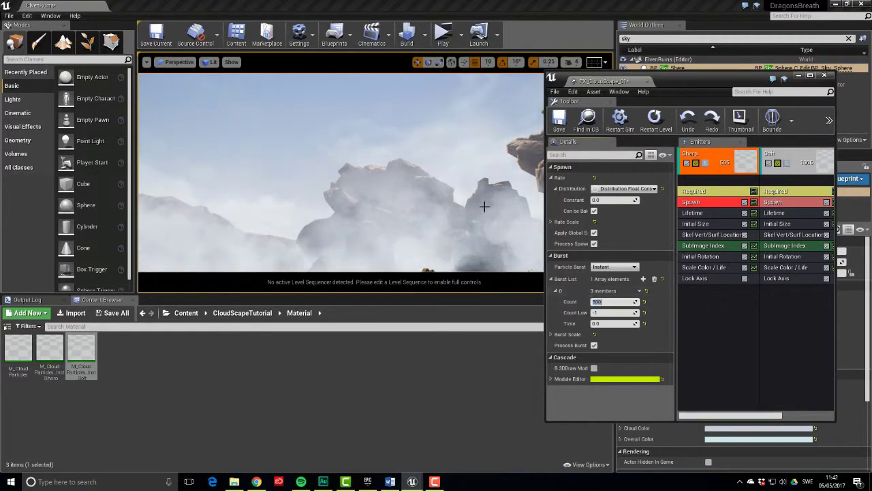
{"action": "right_click_drag", "start_coordinate": [482, 204], "coordinate": [482, 205]}
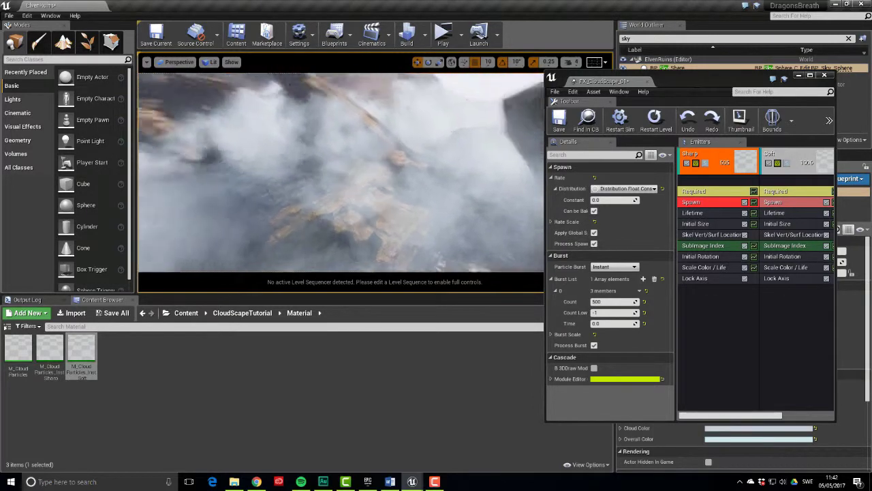
{"action": "right_click_drag", "start_coordinate": [482, 204], "coordinate": [482, 204]}
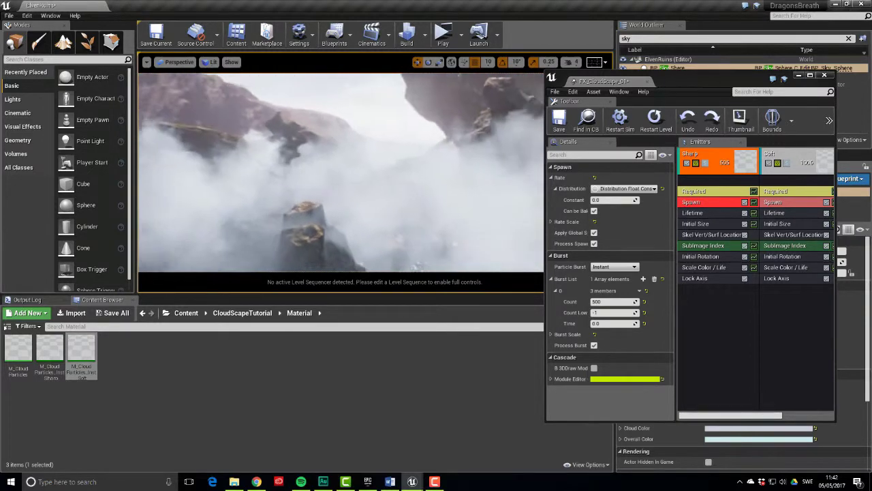
{"action": "right_click_drag", "start_coordinate": [482, 205], "coordinate": [482, 205]}
{"action": "right_click_drag", "start_coordinate": [537, 237], "coordinate": [537, 237]}
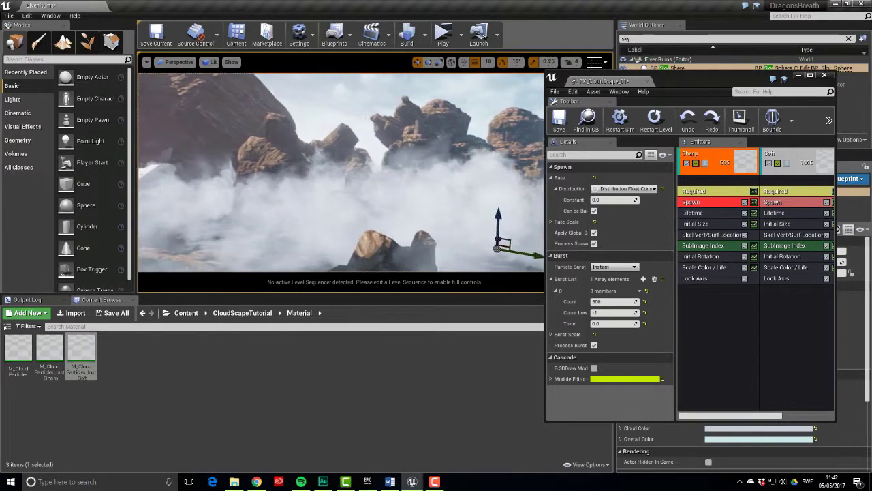
{"action": "key", "text": "w"}
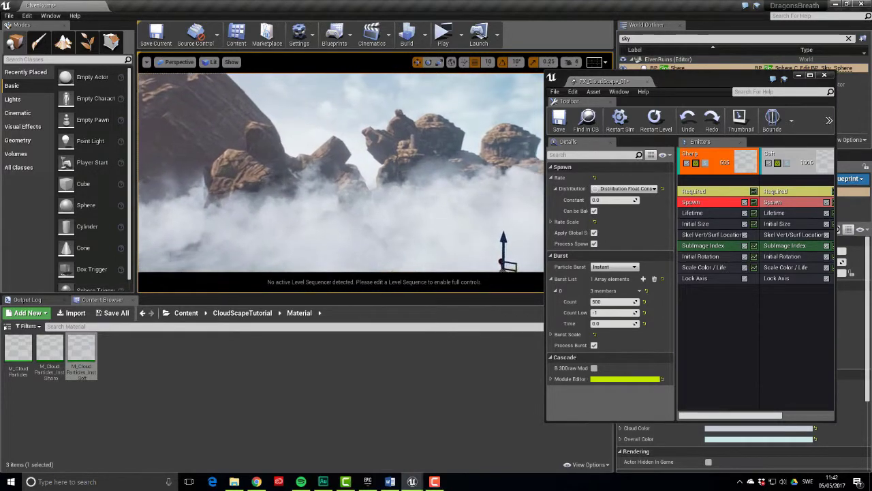
{"action": "key", "text": "w"}
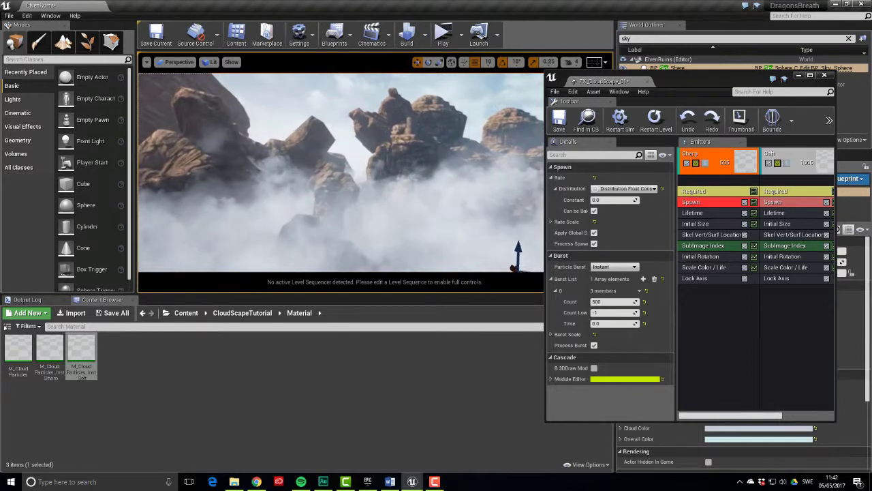